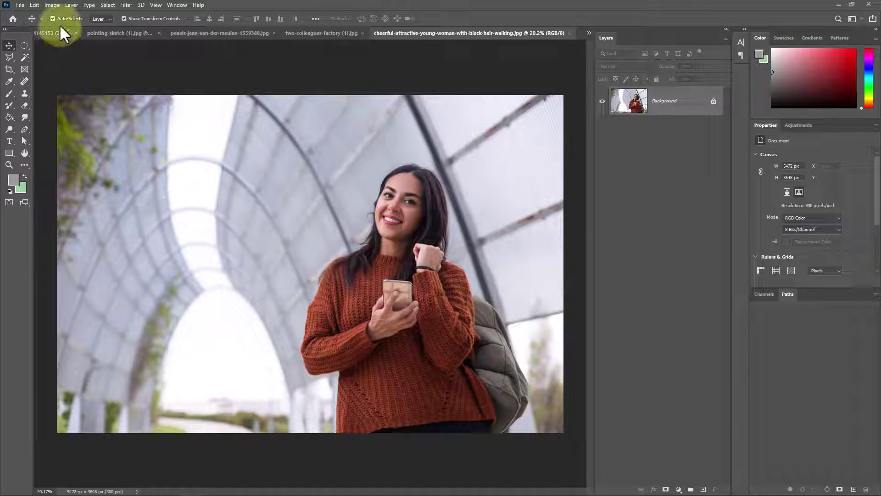
pyautogui.click(53, 5)
pyautogui.moveTo(101, 29)
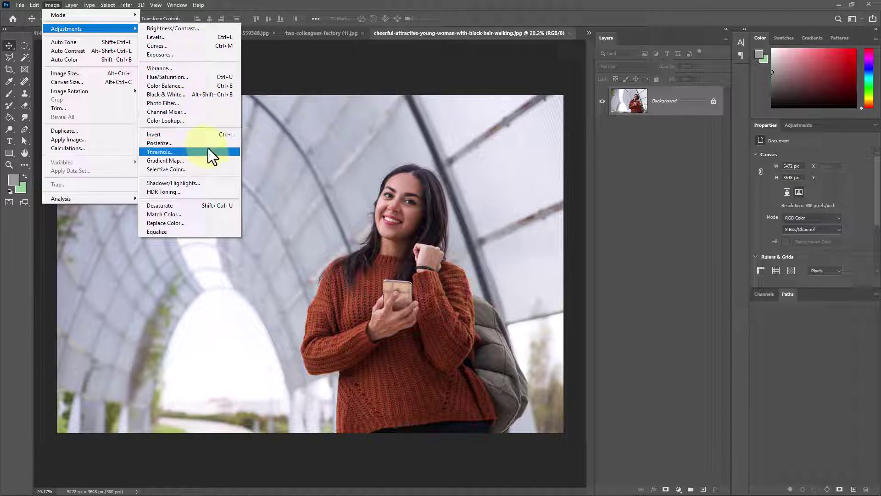
pyautogui.click(650, 148)
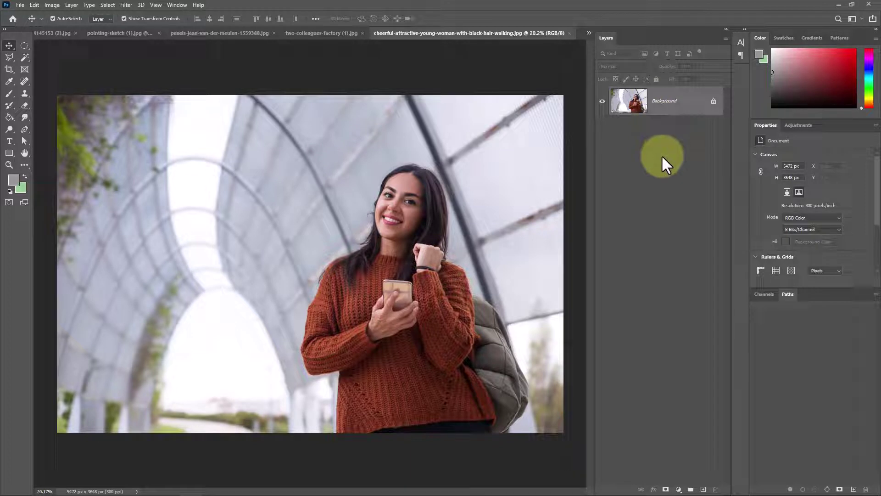
# Step: Duplicate the Background layer of the photo of the woman with a phone and apply Auto Tone to the copy
pyautogui.hotkey('ctrl', 'j')
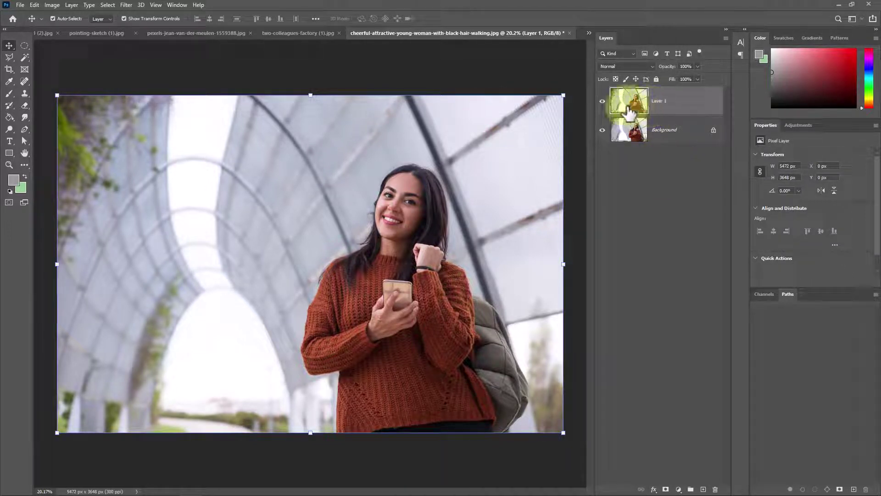
pyautogui.click(54, 4)
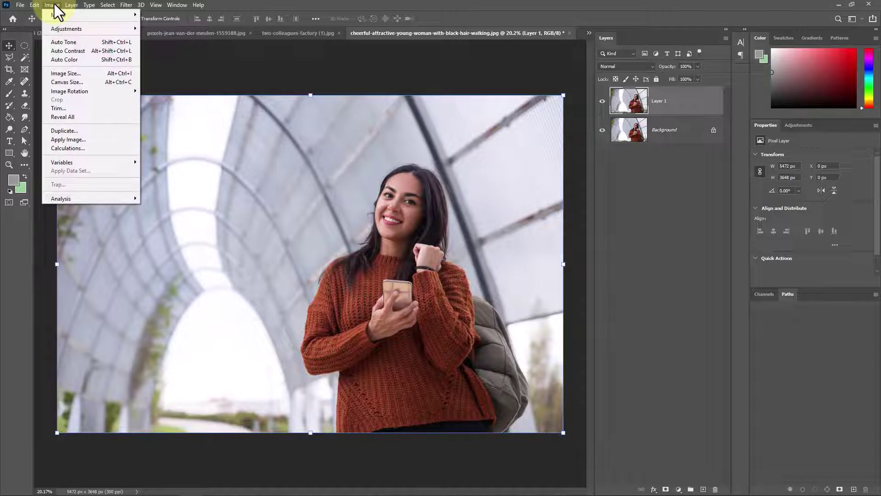
pyautogui.click(102, 41)
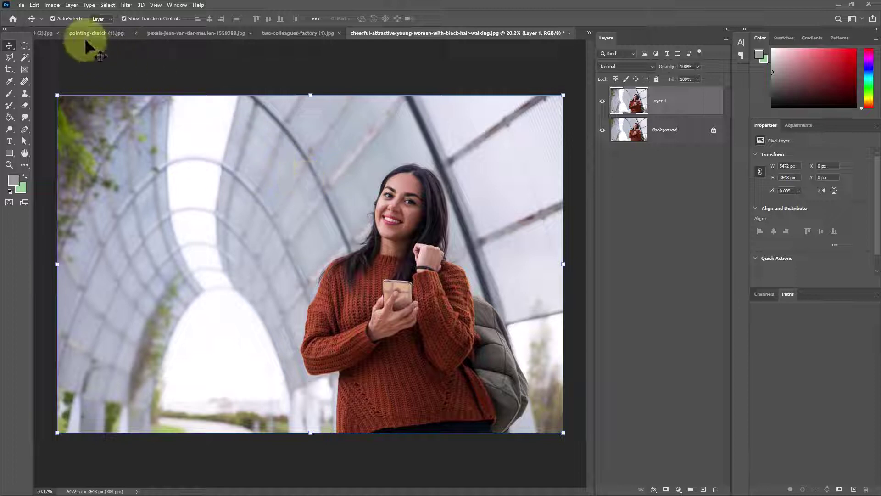
# Step: Apply Auto Contrast and Auto Color to the duplicated layer
pyautogui.click(52, 5)
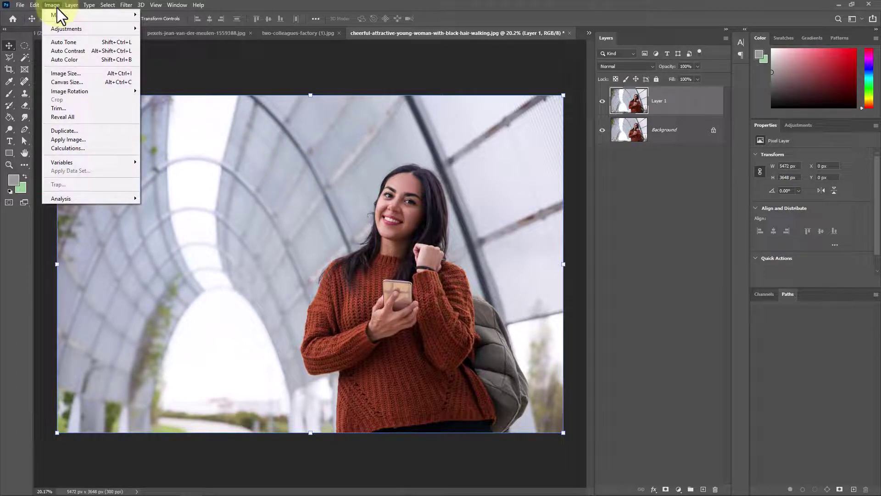
pyautogui.click(85, 48)
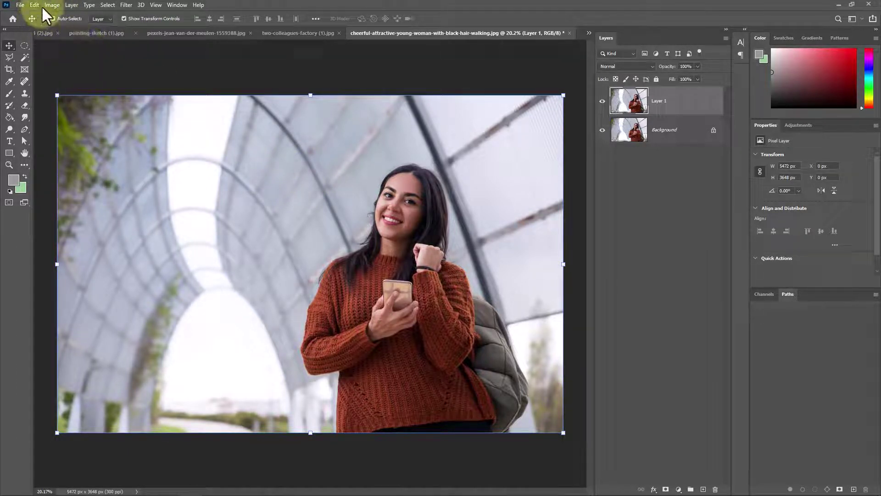
pyautogui.click(51, 5)
pyautogui.click(99, 59)
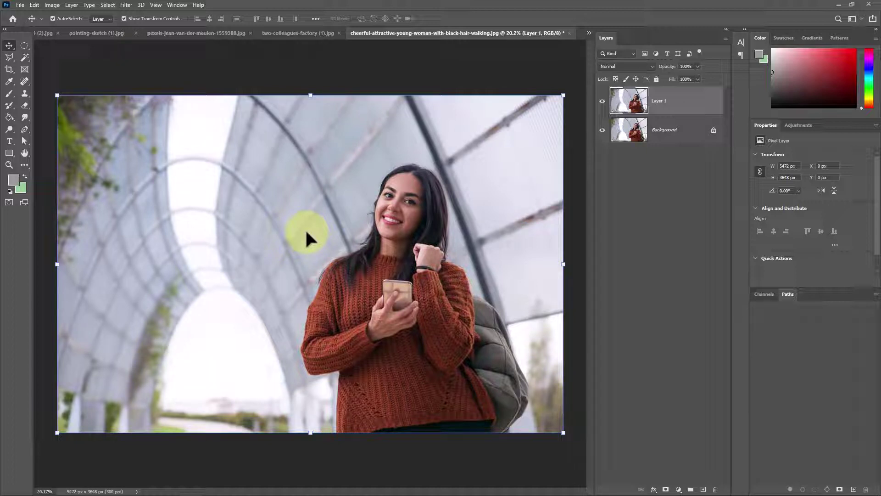
# Step: Switch to the two-colleagues-factory image and apply Auto Tone to its Background layer
pyautogui.click(287, 32)
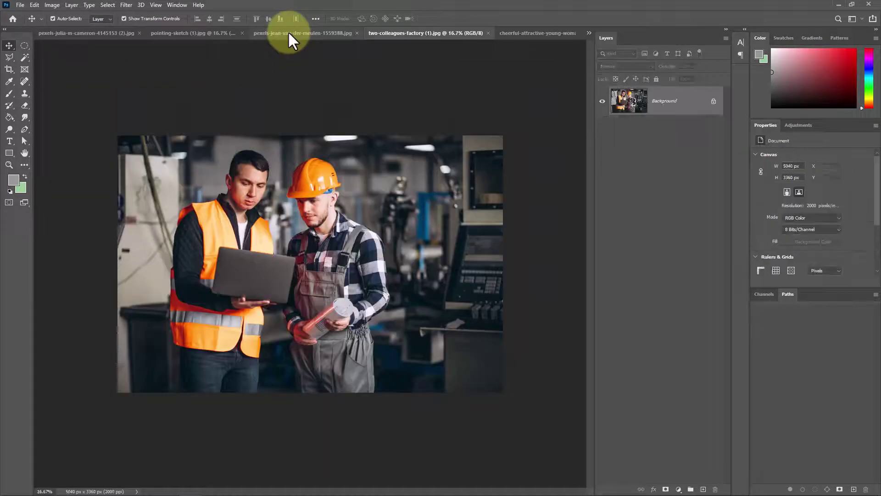
pyautogui.click(52, 5)
pyautogui.click(87, 43)
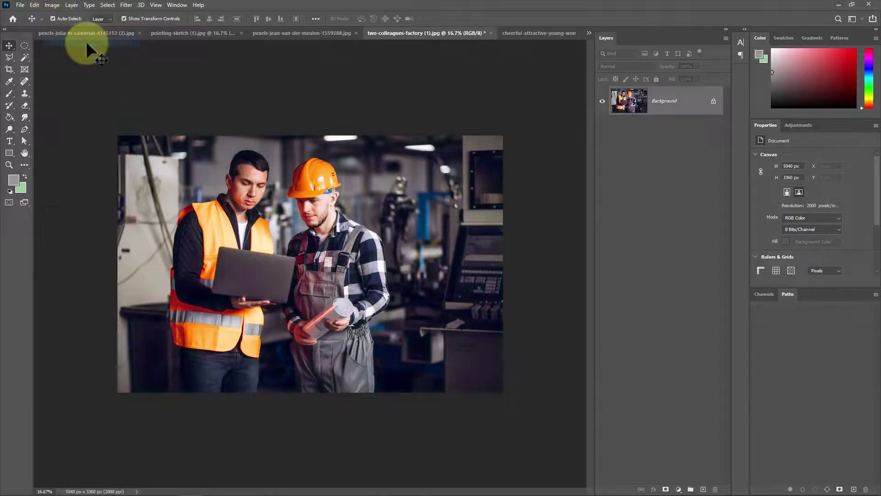
pyautogui.scroll(2, 206, 177)
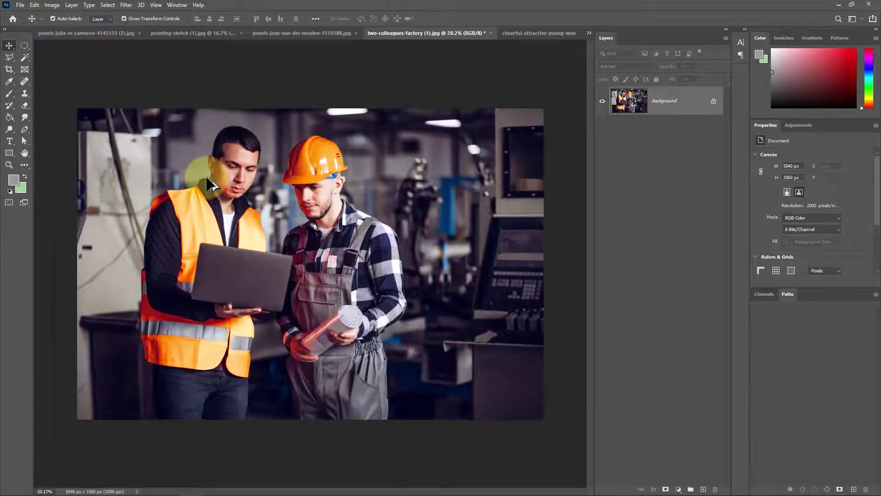
# Step: Apply Auto Contrast and Auto Color to the factory photo
pyautogui.click(52, 5)
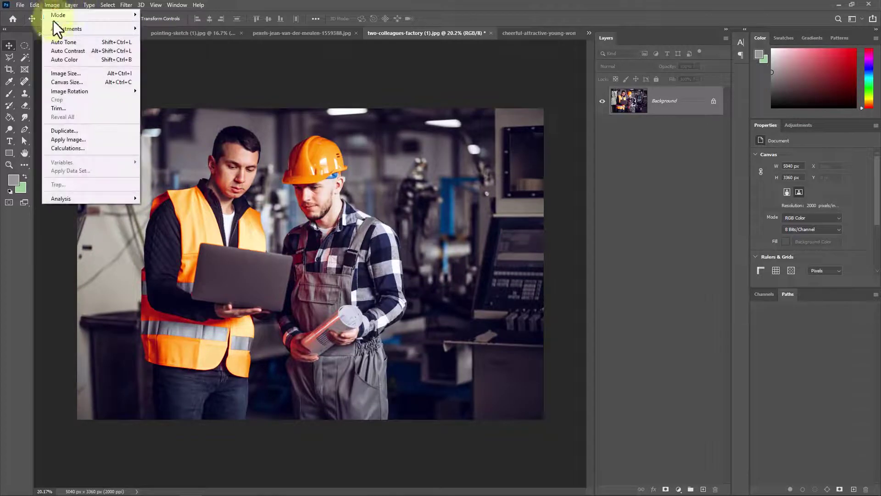
pyautogui.click(78, 49)
pyautogui.click(52, 5)
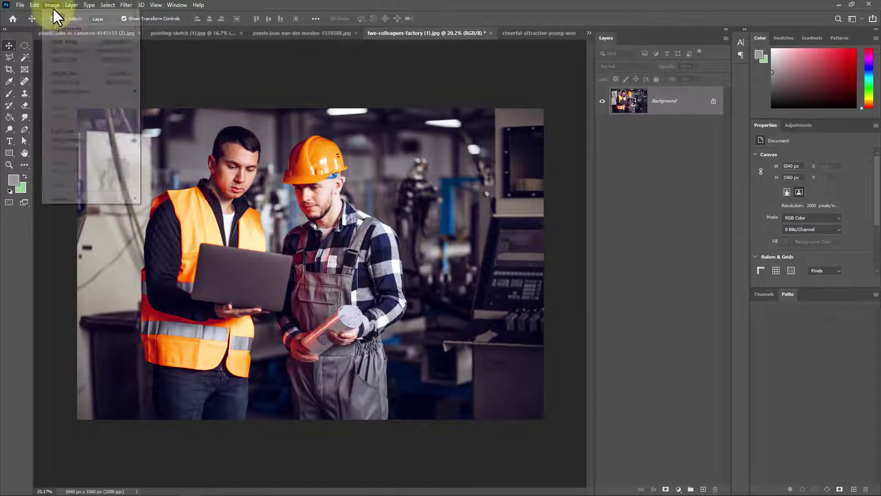
pyautogui.click(96, 60)
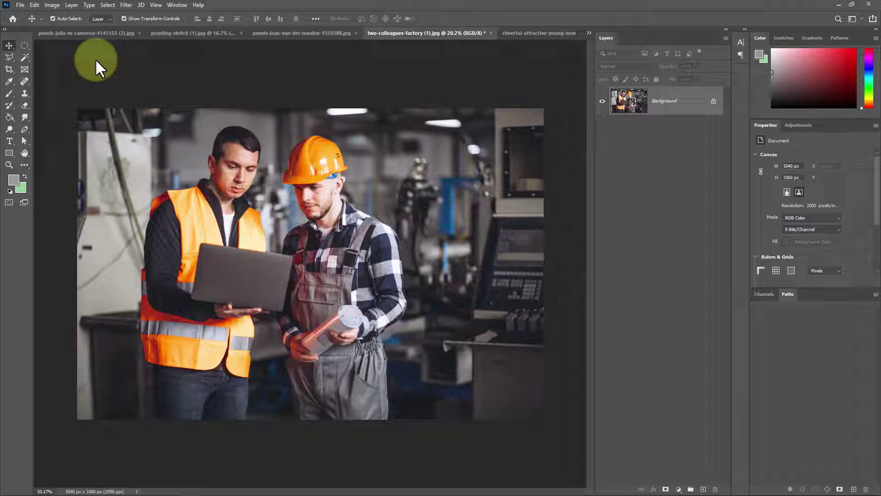
pyautogui.click(54, 5)
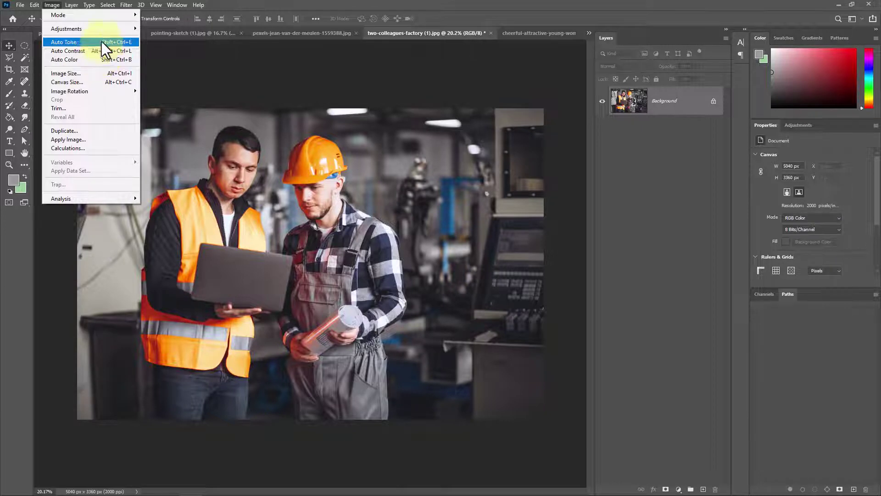
pyautogui.moveTo(104, 26)
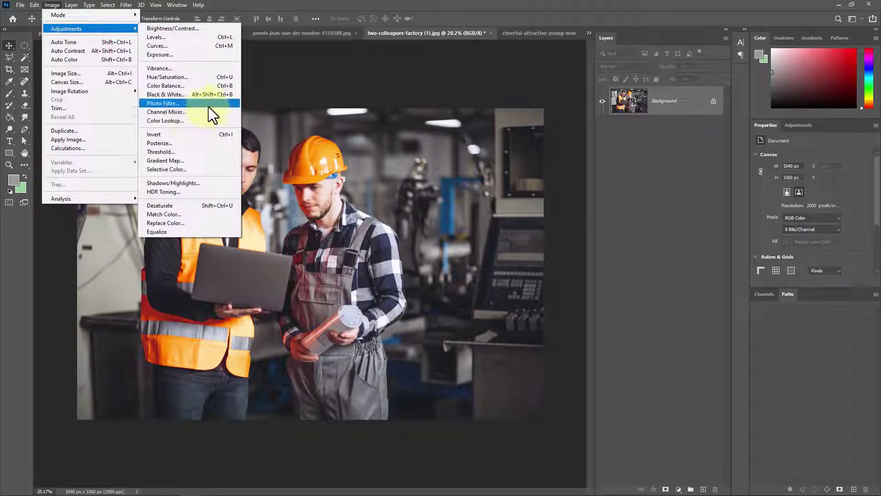
pyautogui.click(316, 32)
# Step: Try manual and automatic Brightness/Contrast settings on the open photo of the jumping horse and cancel the adjustment
pyautogui.click(316, 31)
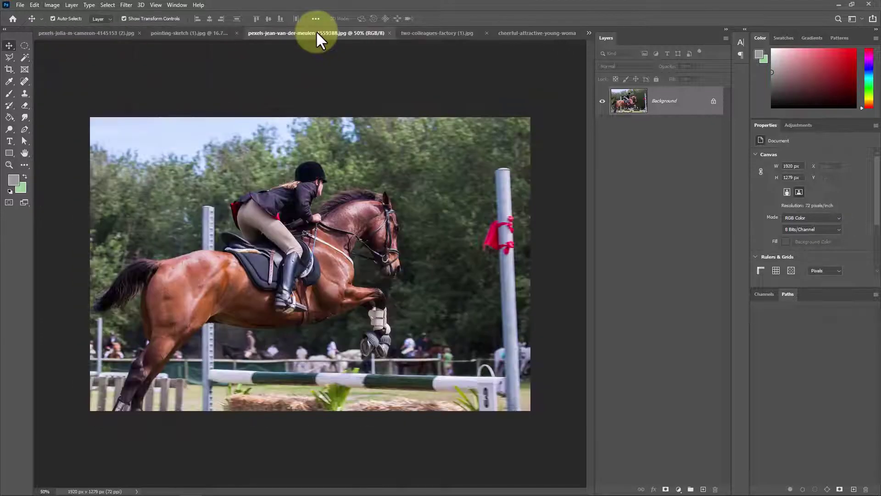
pyautogui.scroll(3, 445, 161)
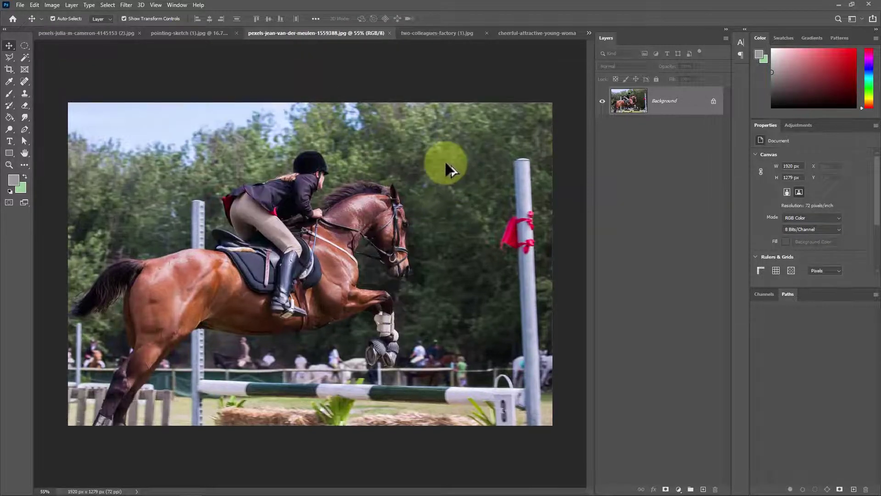
pyautogui.click(52, 5)
pyautogui.moveTo(96, 30)
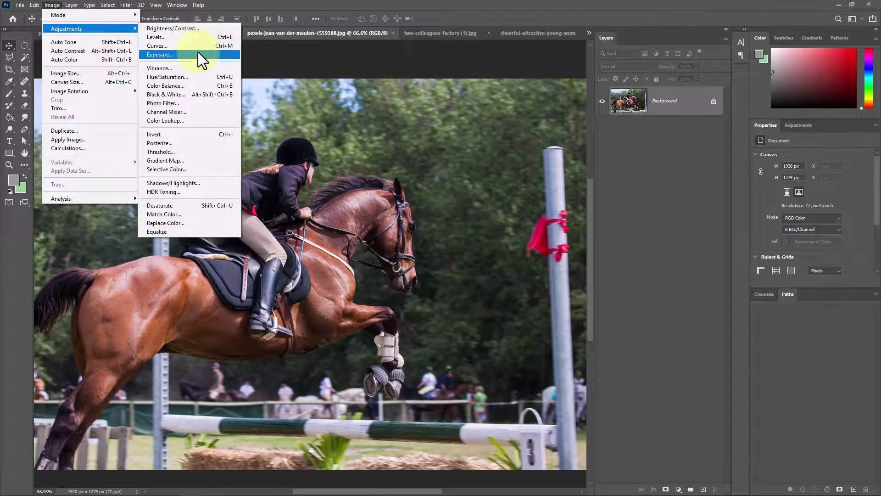
pyautogui.click(211, 29)
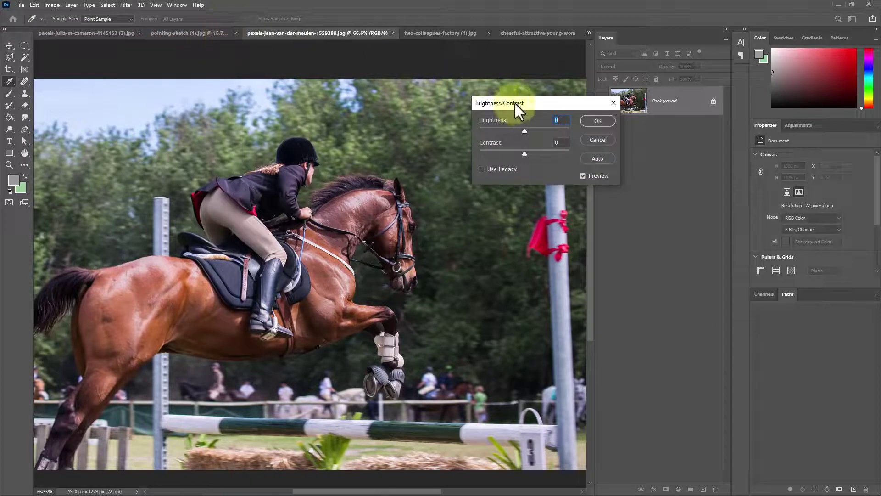
pyautogui.moveTo(515, 106); pyautogui.dragTo(477, 116)
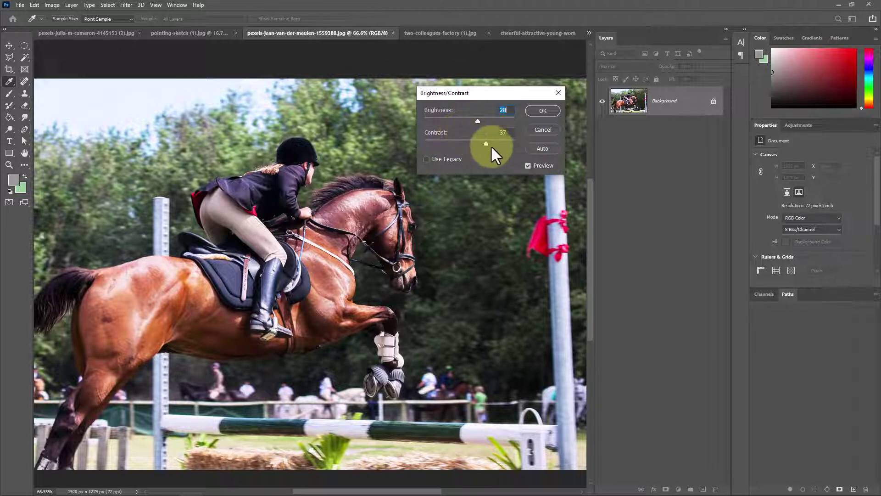
pyautogui.click(544, 148)
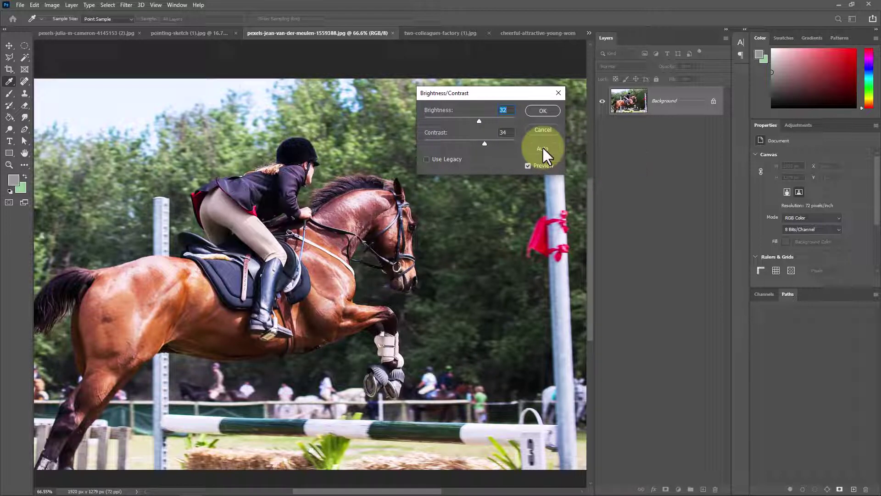
pyautogui.moveTo(480, 120); pyautogui.dragTo(478, 121)
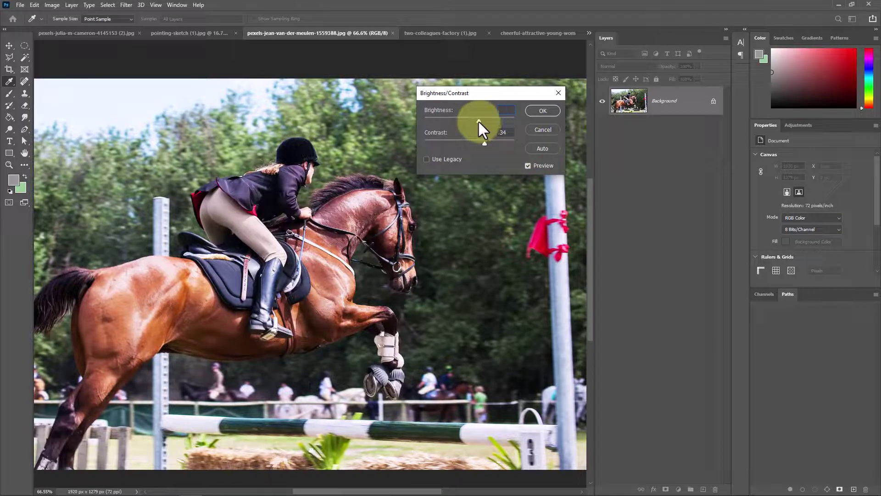
pyautogui.click(537, 129)
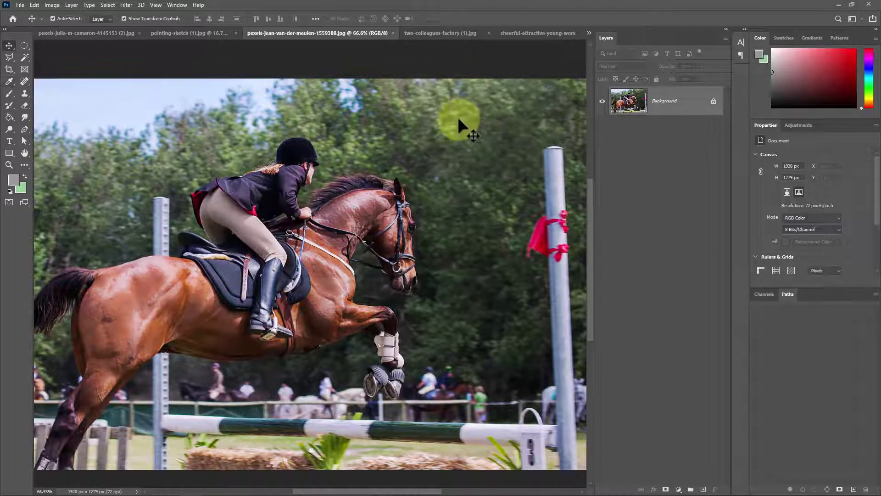
# Step: Duplicate the Background layer of the photo of the child at a computer and apply automatic Brightness/Contrast, brightness 8 and contrast 29, to the copy
pyautogui.click(85, 31)
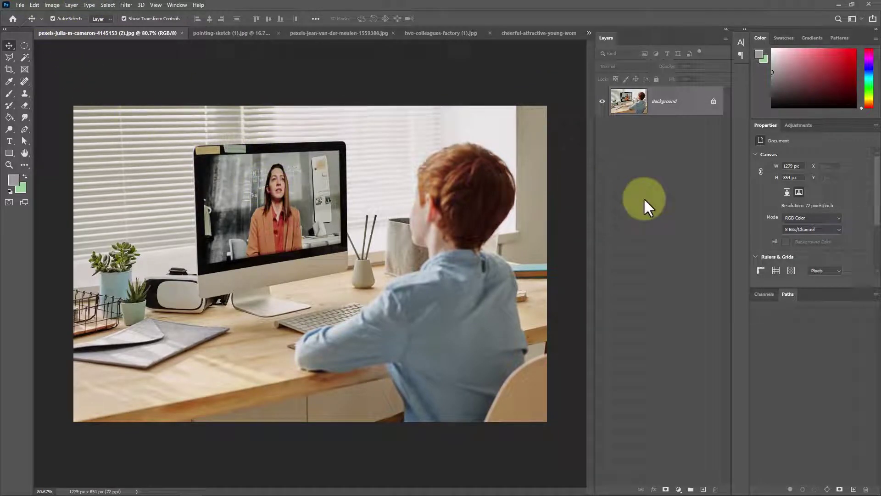
pyautogui.hotkey('ctrl', 'j')
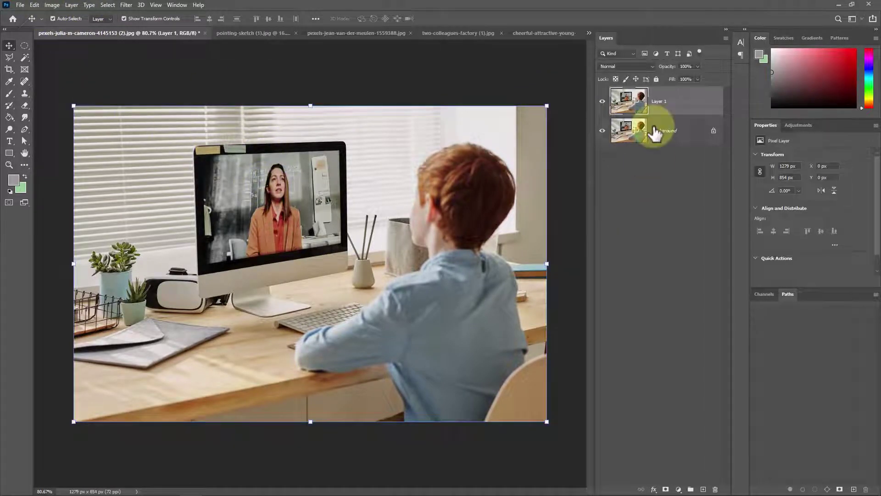
pyautogui.click(52, 6)
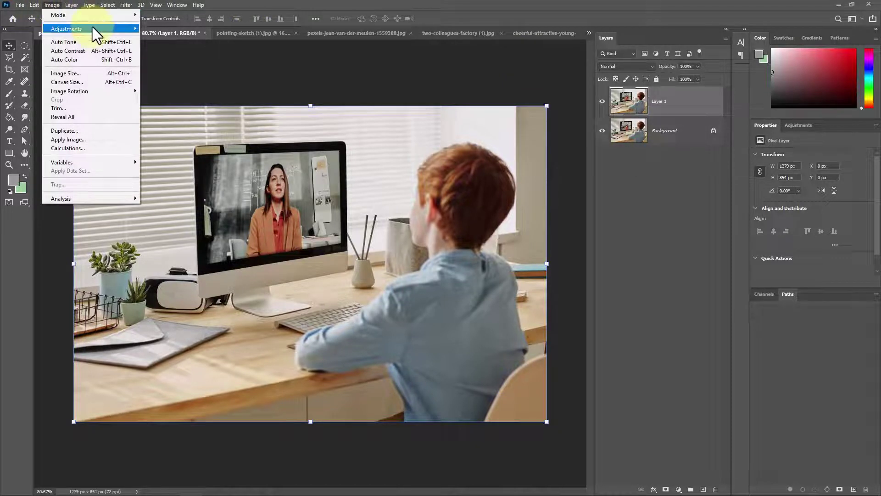
pyautogui.moveTo(92, 28)
pyautogui.click(190, 30)
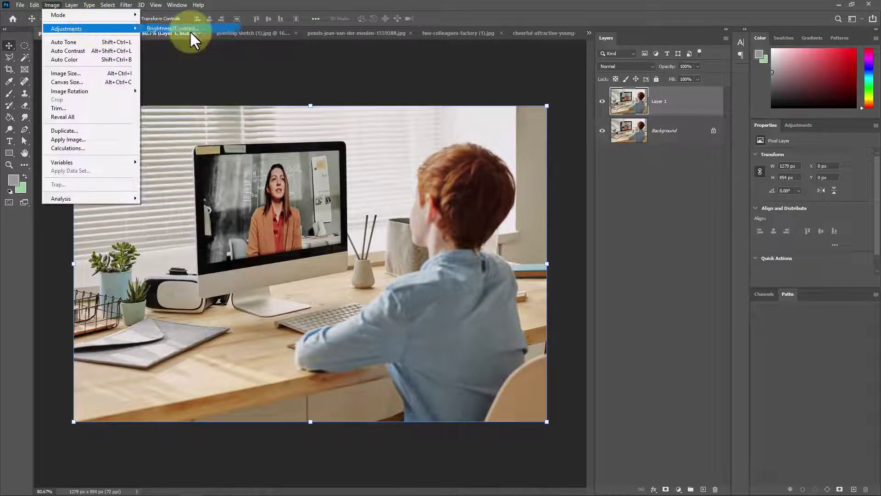
pyautogui.moveTo(460, 93); pyautogui.dragTo(440, 110)
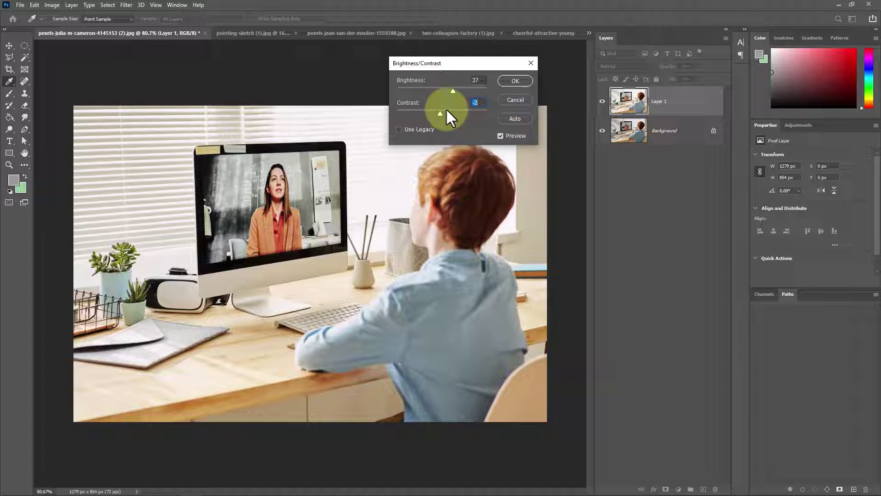
pyautogui.click(527, 117)
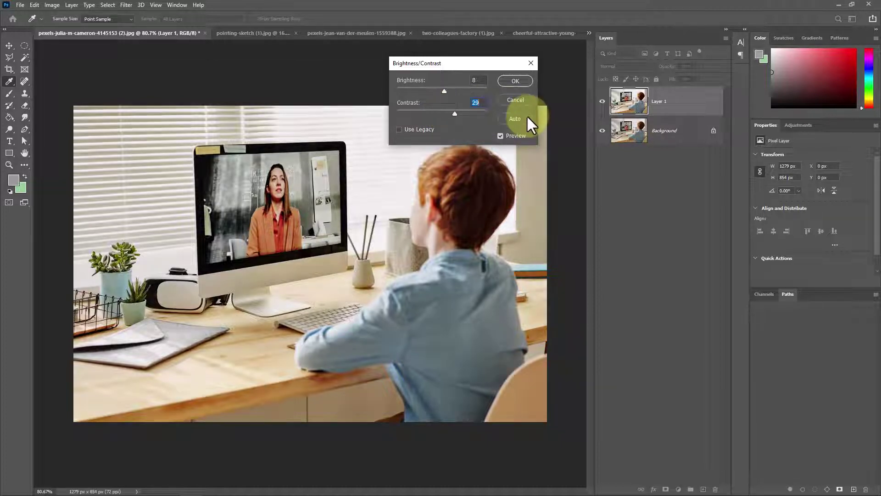
pyautogui.click(502, 79)
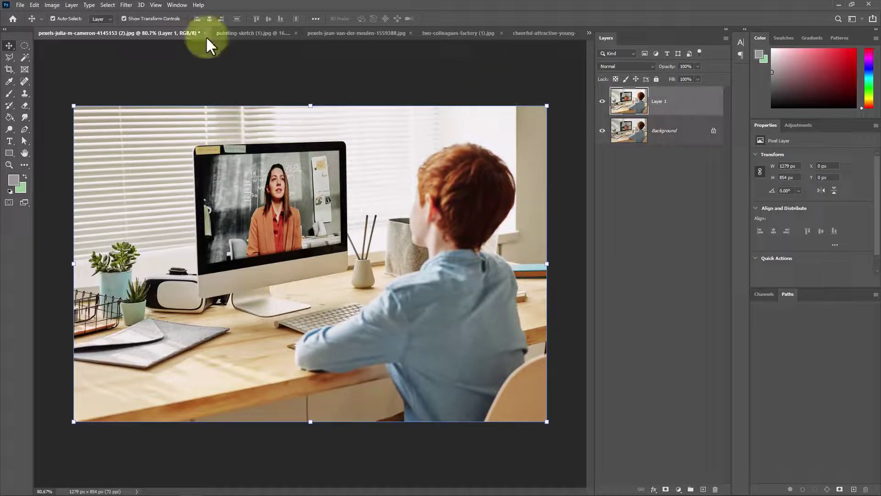
pyautogui.click(53, 5)
pyautogui.moveTo(108, 29)
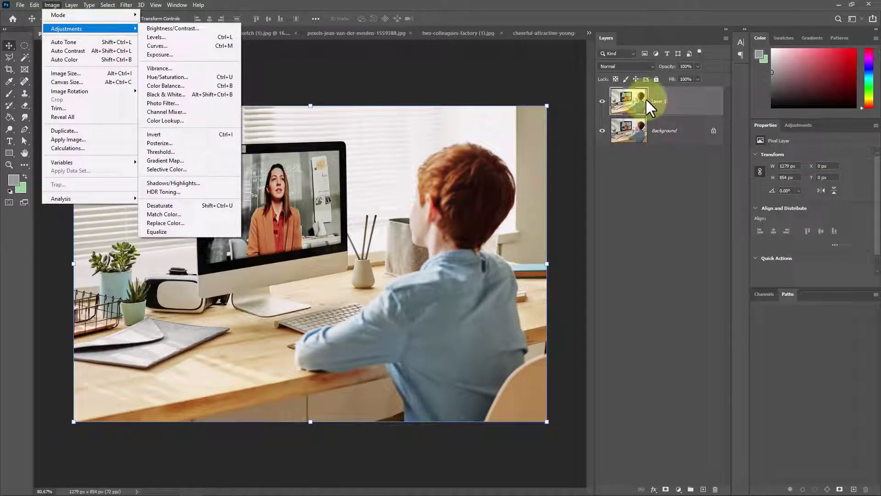
pyautogui.click(656, 172)
pyautogui.click(670, 109)
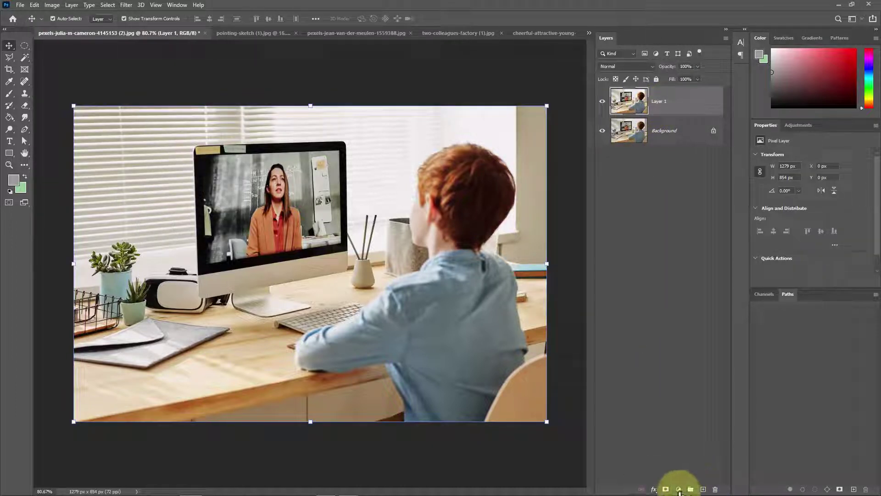
pyautogui.click(678, 489)
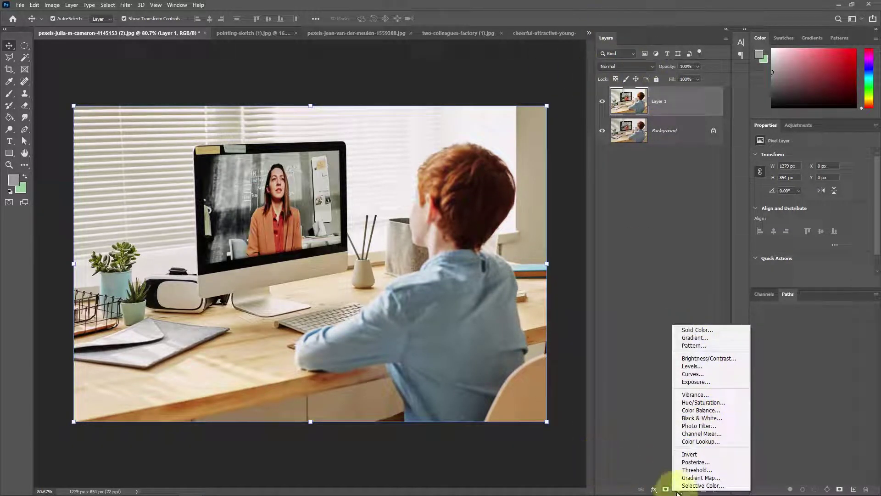
pyautogui.click(644, 462)
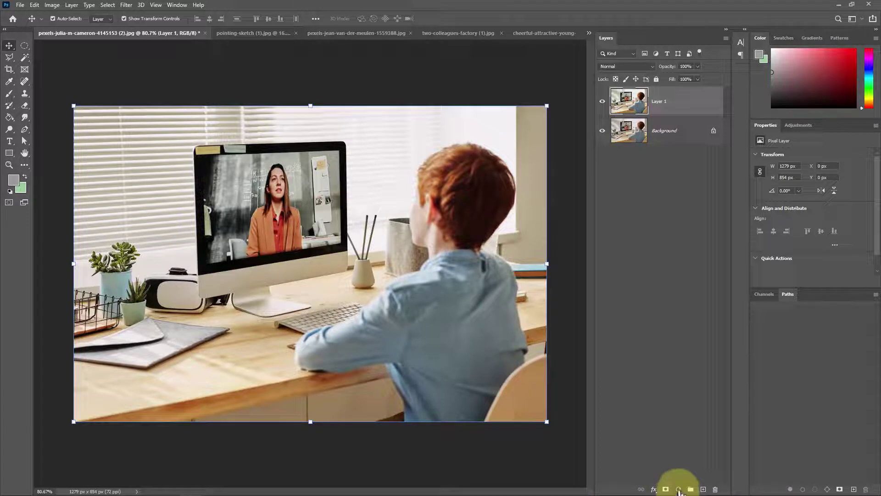
# Step: Add a Brightness/Contrast adjustment layer above Layer 1, set its brightness to -19, and compare the photo with and without it
pyautogui.click(679, 489)
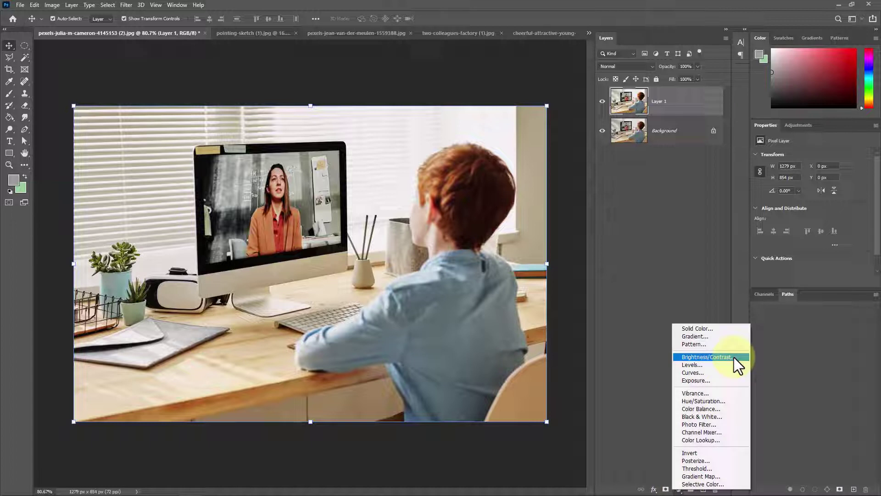
pyautogui.click(706, 357)
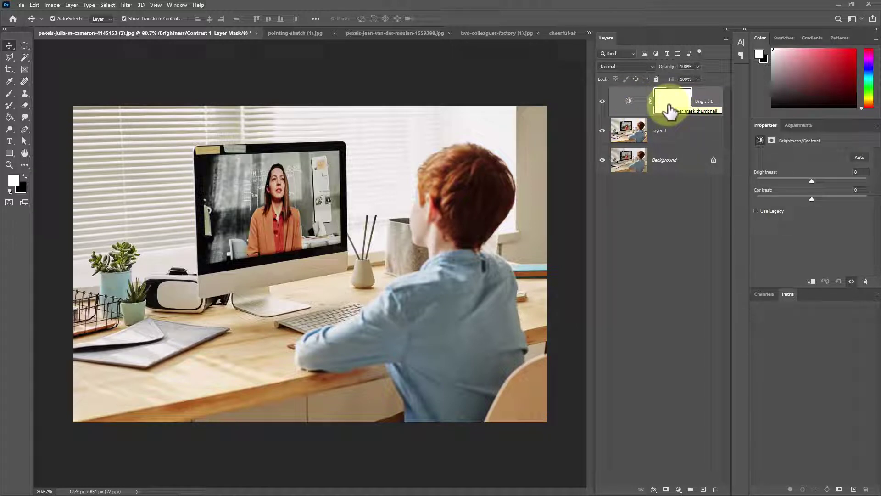
pyautogui.click(637, 109)
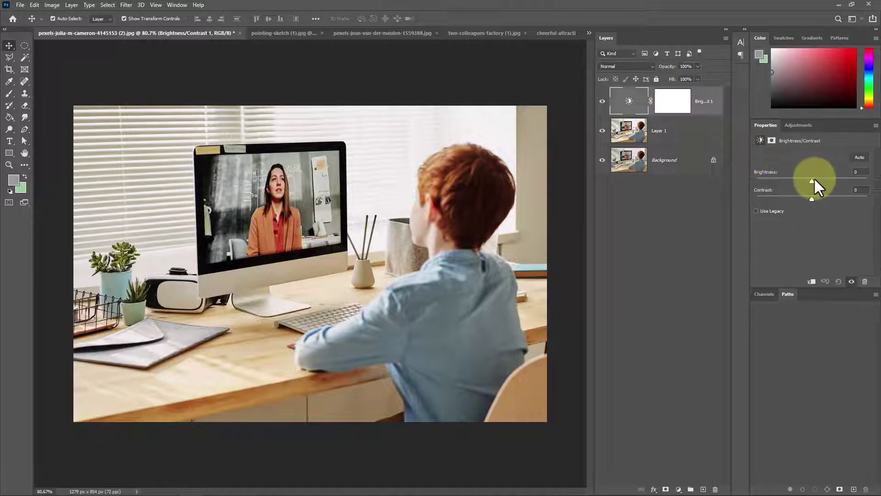
pyautogui.moveTo(814, 180); pyautogui.dragTo(805, 180)
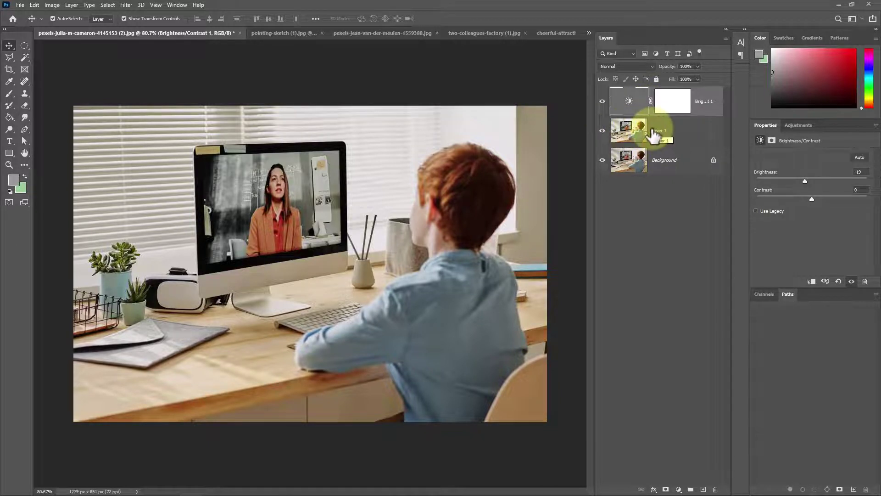
pyautogui.click(602, 101)
pyautogui.click(602, 101)
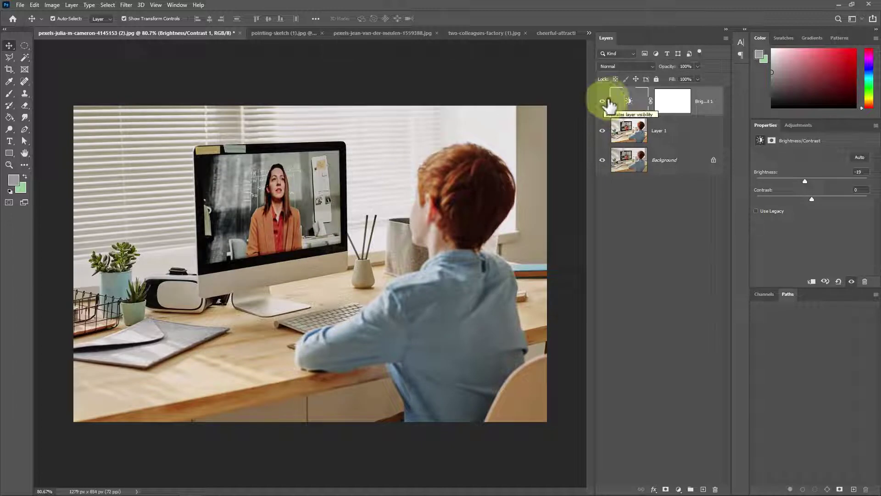
# Step: Preview blend modes such as Overlay on the Brightness/Contrast adjustment layer, and delete that layer
pyautogui.click(626, 66)
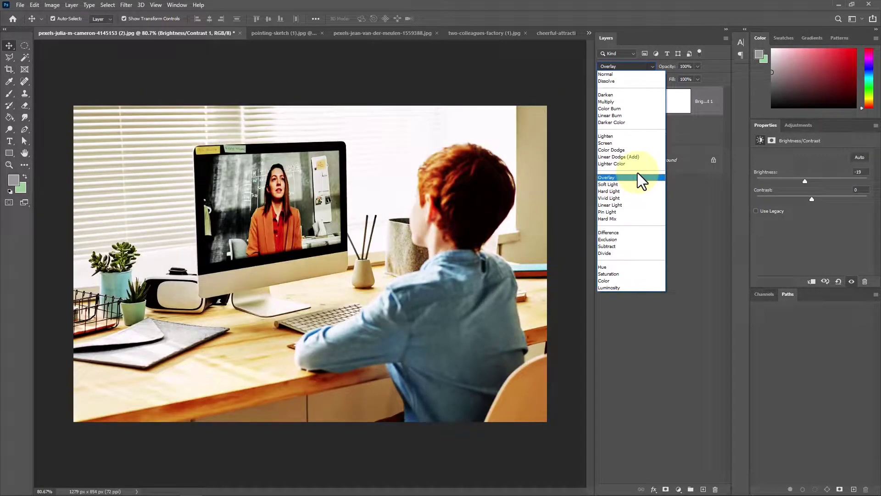
pyautogui.click(691, 188)
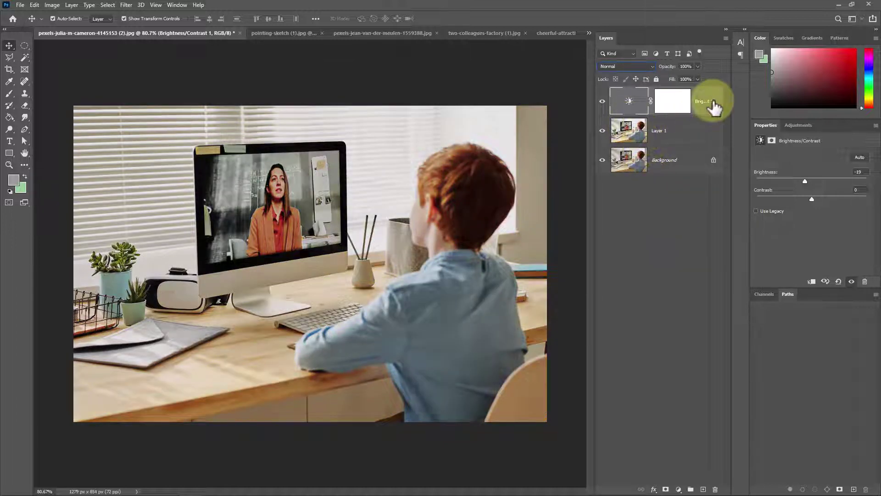
pyautogui.click(715, 489)
pyautogui.click(406, 186)
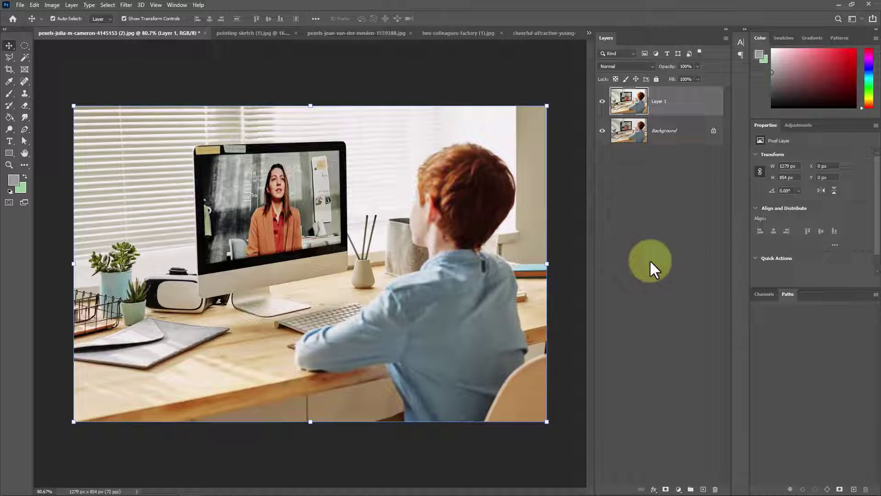
# Step: Try Levels on Layer 1's RGB channel with shadow input 31 and midtone input 1.34
pyautogui.click(52, 5)
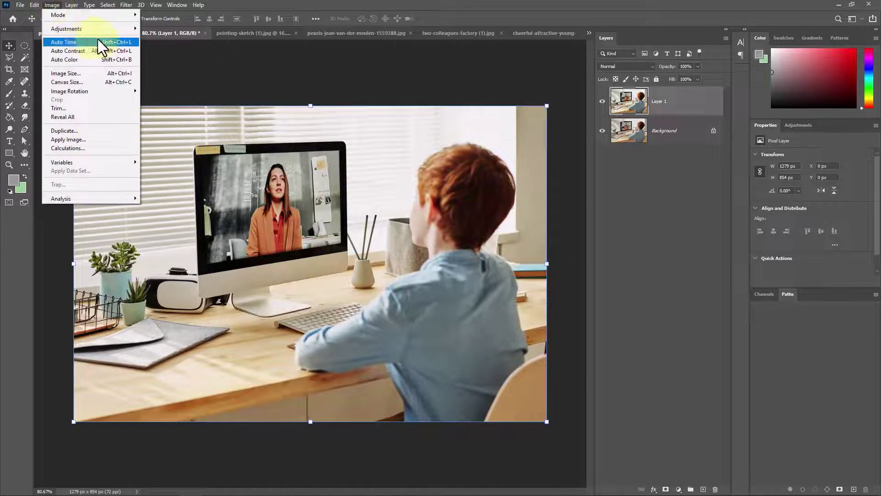
pyautogui.moveTo(103, 30)
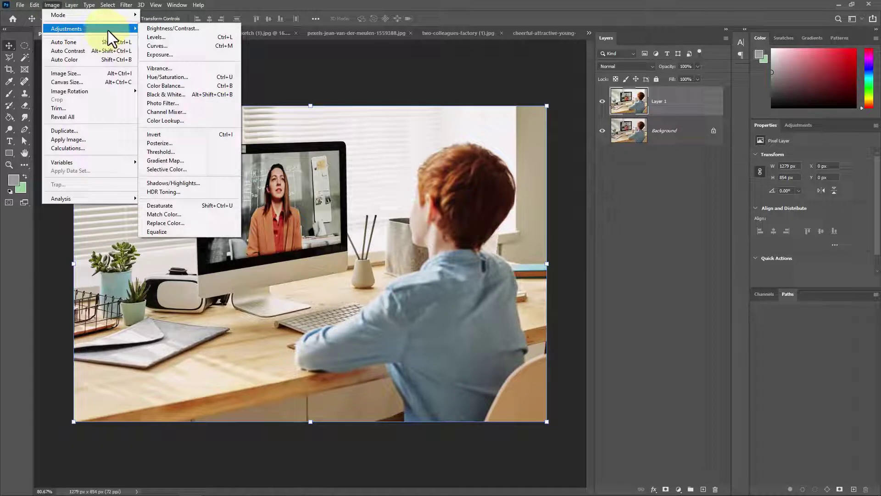
pyautogui.click(167, 37)
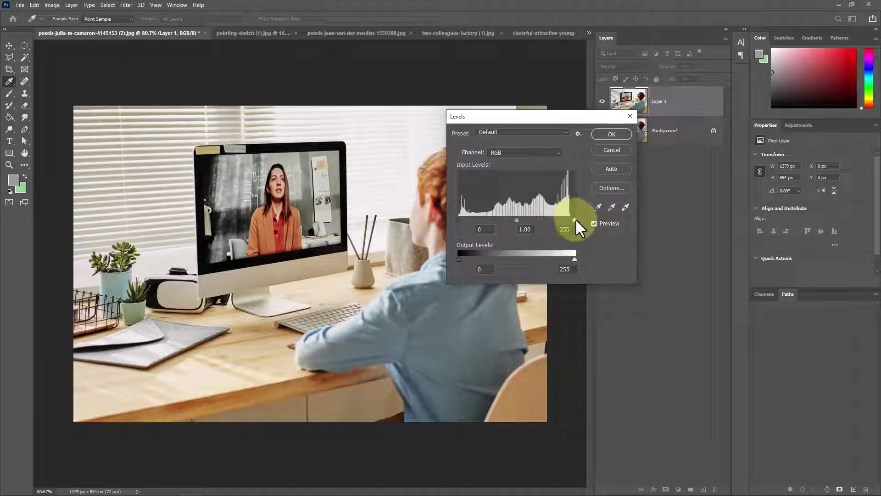
pyautogui.moveTo(575, 219)
pyautogui.mouseDown()
pyautogui.moveTo(520, 219)
pyautogui.moveTo(575, 219)
pyautogui.mouseUp()
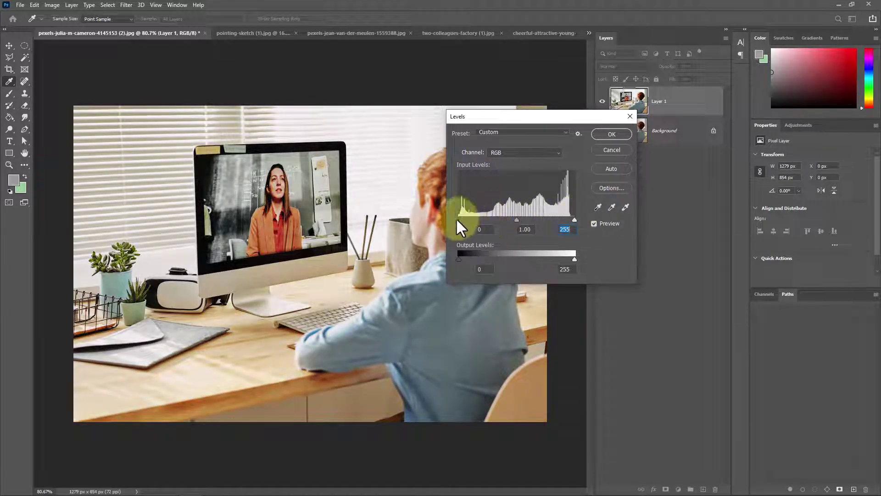
pyautogui.moveTo(458, 219)
pyautogui.mouseDown()
pyautogui.moveTo(514, 219)
pyautogui.moveTo(457, 219)
pyautogui.mouseUp()
pyautogui.moveTo(517, 219); pyautogui.dragTo(513, 219)
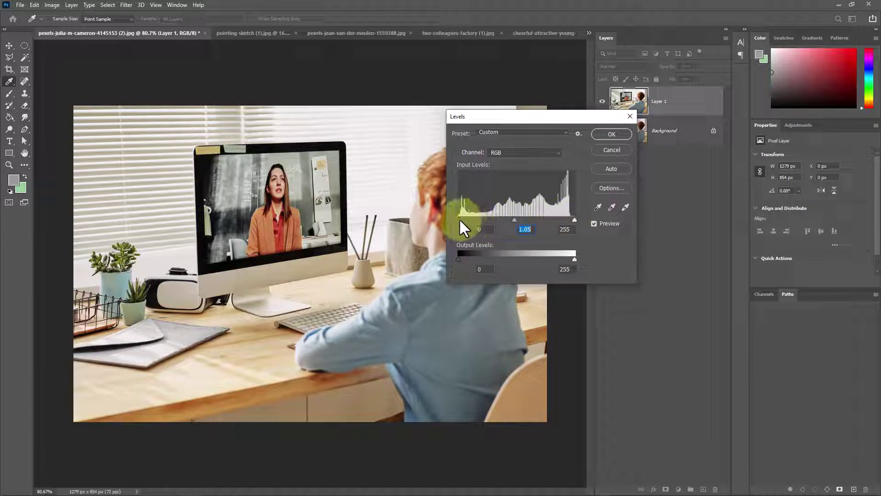
pyautogui.moveTo(458, 219); pyautogui.dragTo(513, 219)
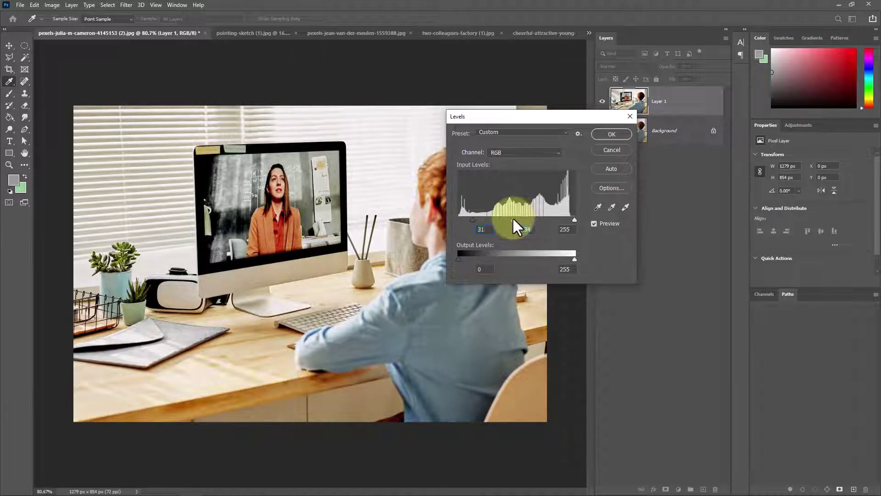
# Step: Try darkening the Red channel midtones in Levels, and adjust the Green channel's midtones with highlight input 253
pyautogui.click(505, 150)
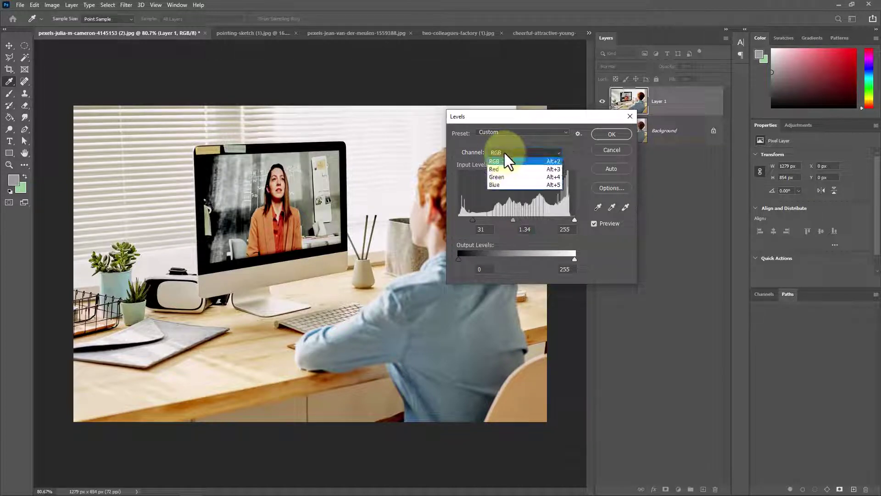
pyautogui.click(503, 169)
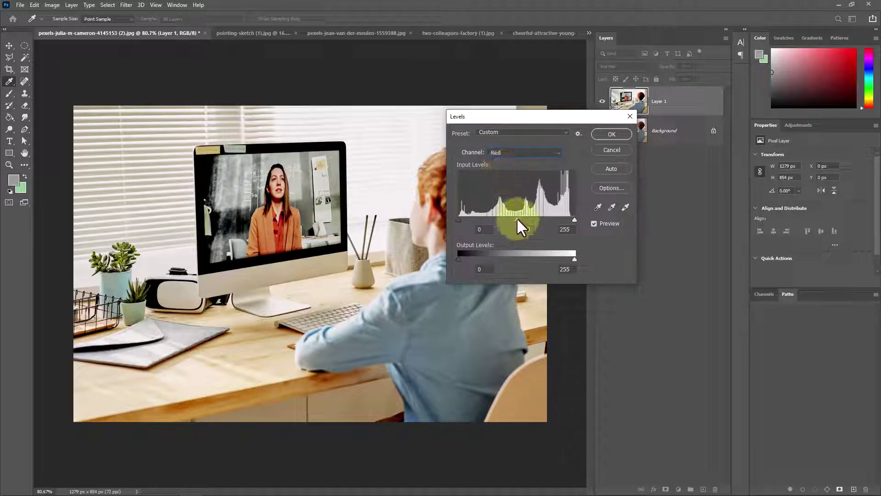
pyautogui.moveTo(517, 220)
pyautogui.mouseDown()
pyautogui.moveTo(504, 220)
pyautogui.moveTo(523, 218)
pyautogui.mouseUp()
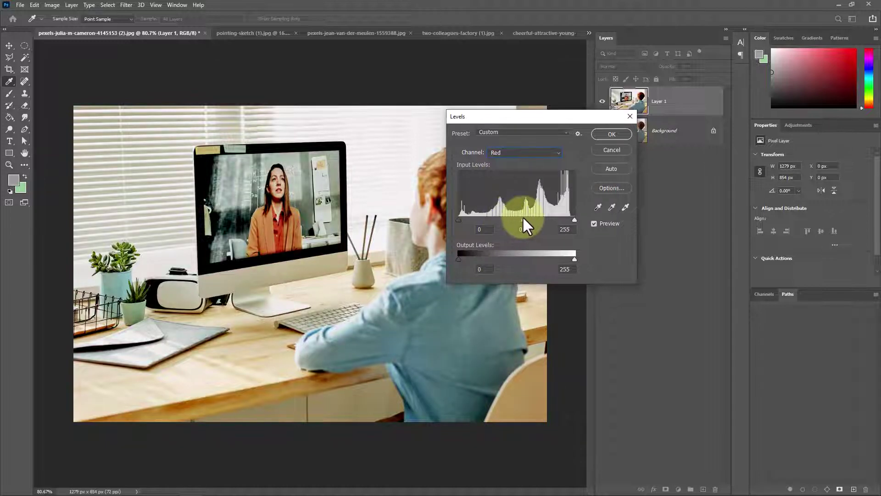
pyautogui.click(516, 153)
pyautogui.click(505, 178)
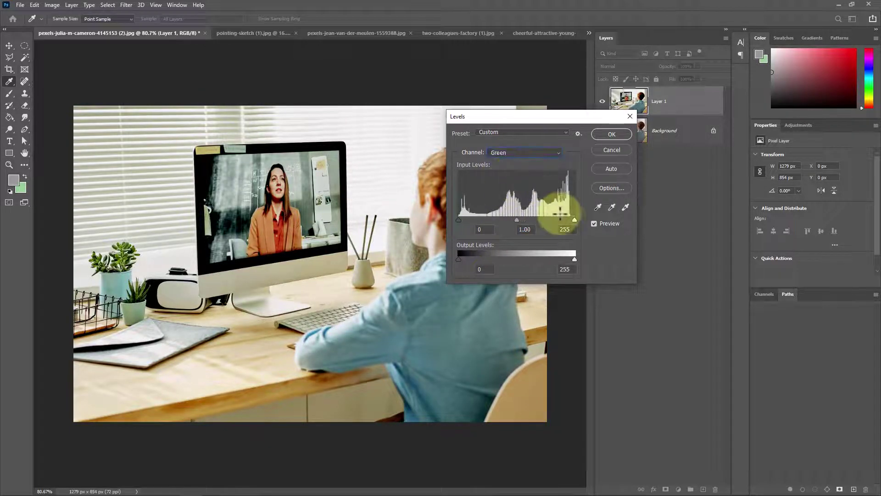
pyautogui.moveTo(574, 219)
pyautogui.mouseDown()
pyautogui.moveTo(556, 219)
pyautogui.moveTo(572, 217)
pyautogui.mouseUp()
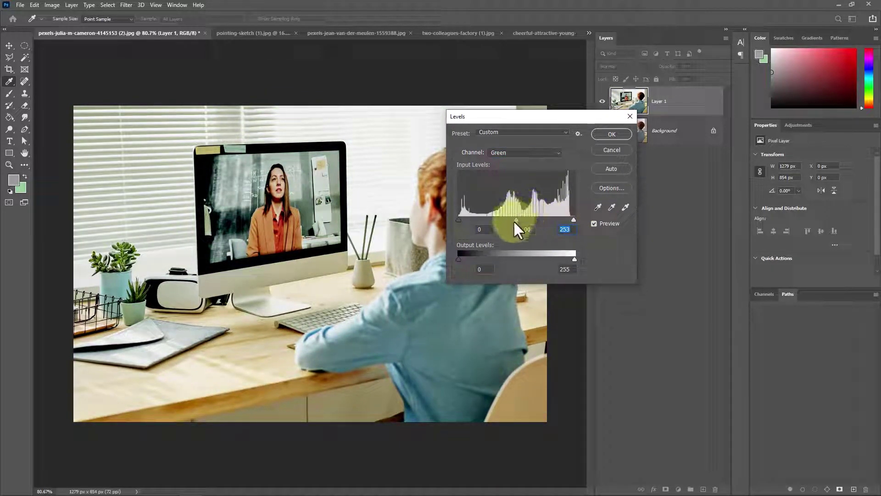
pyautogui.moveTo(513, 218)
pyautogui.mouseDown()
pyautogui.moveTo(496, 216)
pyautogui.moveTo(521, 216)
pyautogui.mouseUp()
# Step: Apply the automatic Levels correction to Layer 1
pyautogui.click(605, 166)
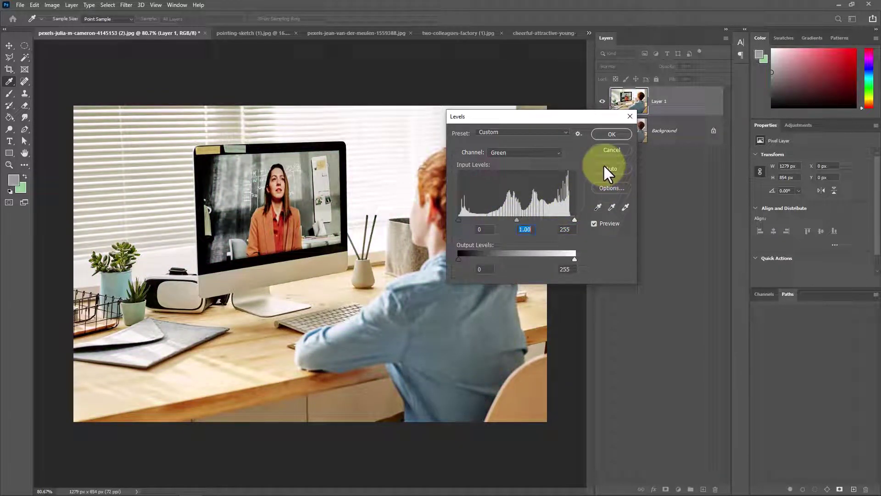
pyautogui.click(599, 134)
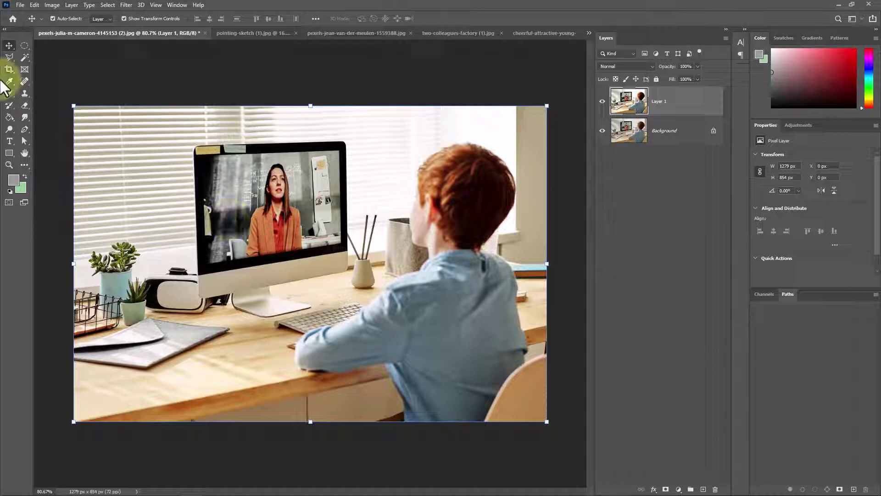
# Step: Start a Curves adjustment on Layer 1 and darken the RGB midtones with a curve point at input 134, output 114
pyautogui.click(52, 5)
pyautogui.moveTo(94, 32)
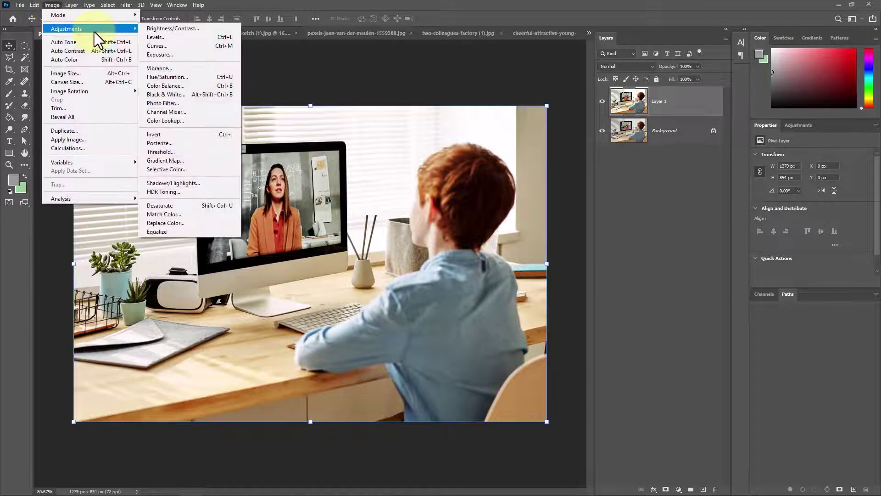
pyautogui.click(184, 46)
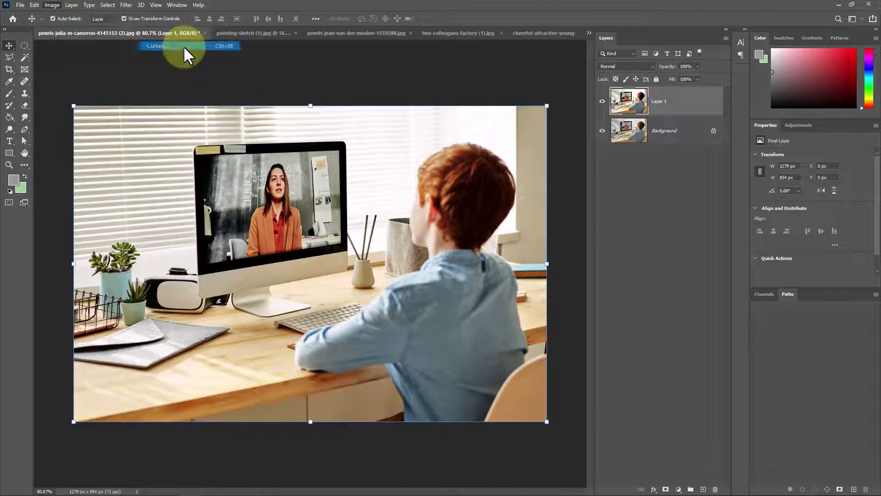
pyautogui.moveTo(546, 96); pyautogui.dragTo(476, 90)
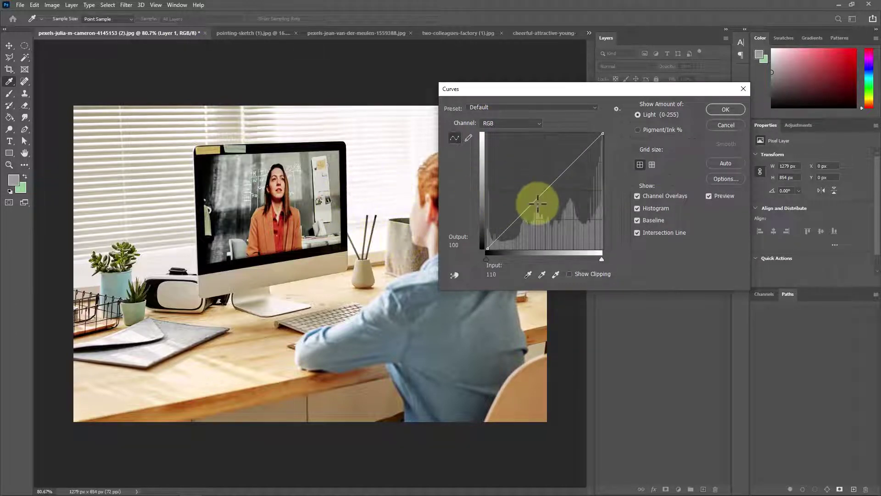
pyautogui.moveTo(545, 191)
pyautogui.mouseDown()
pyautogui.moveTo(535, 183)
pyautogui.moveTo(545, 194)
pyautogui.mouseUp()
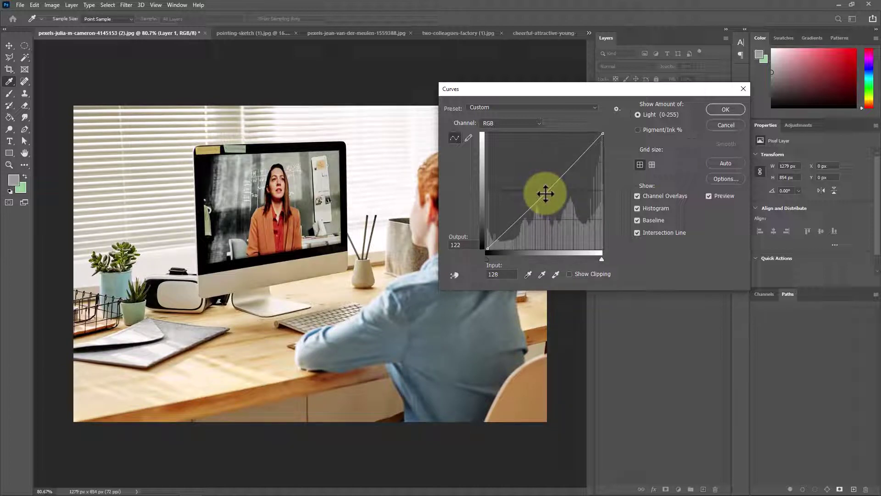
pyautogui.moveTo(546, 194); pyautogui.dragTo(548, 197)
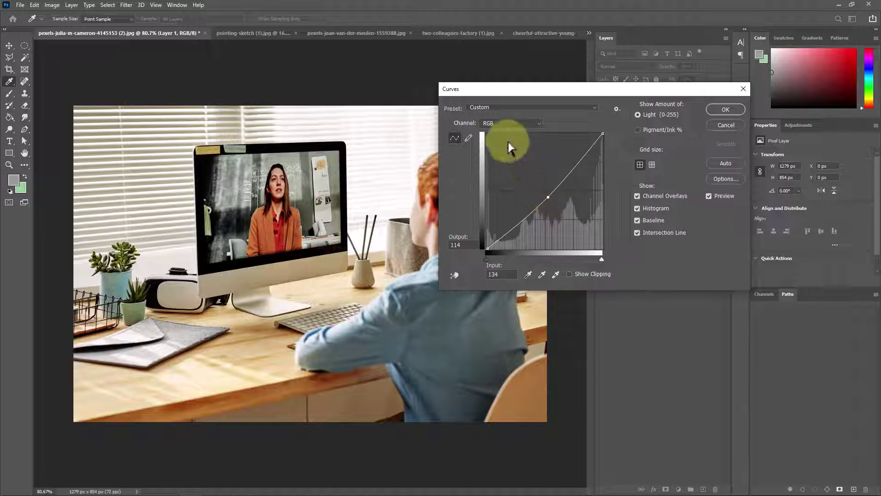
# Step: Try shaping the Red channel curve with points at input 161, output 181 and input 67, output 49
pyautogui.click(500, 120)
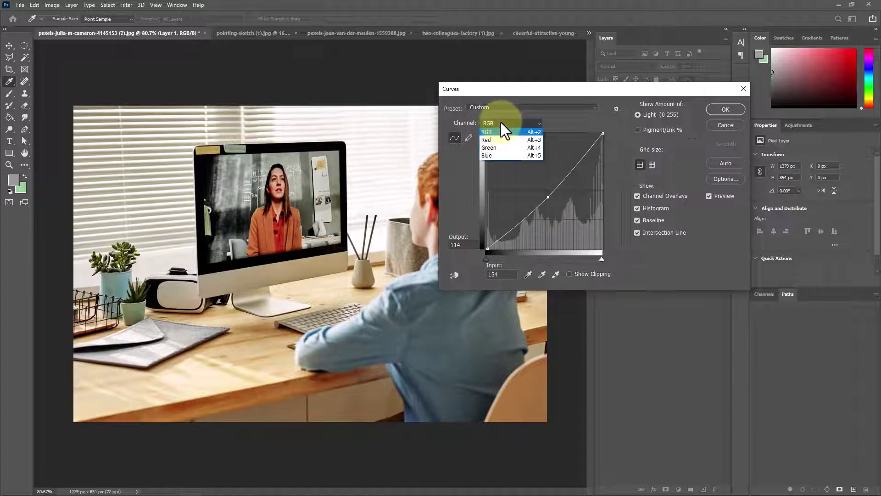
pyautogui.click(504, 139)
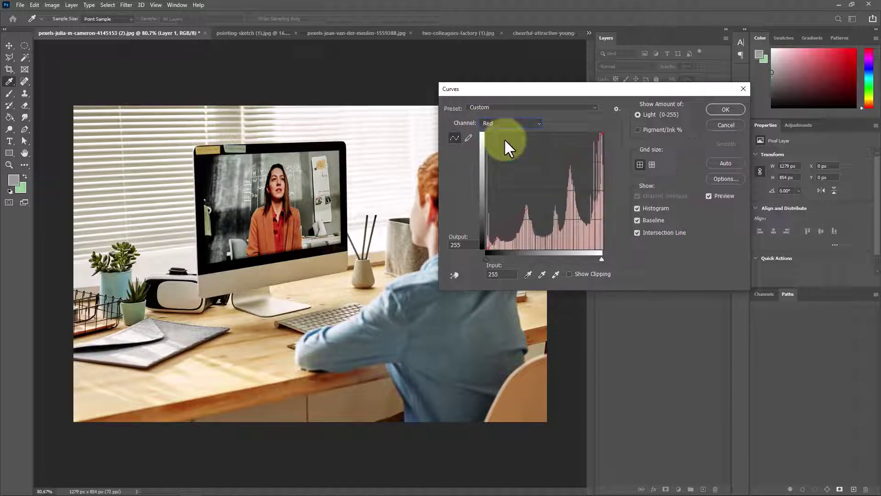
pyautogui.click(564, 171)
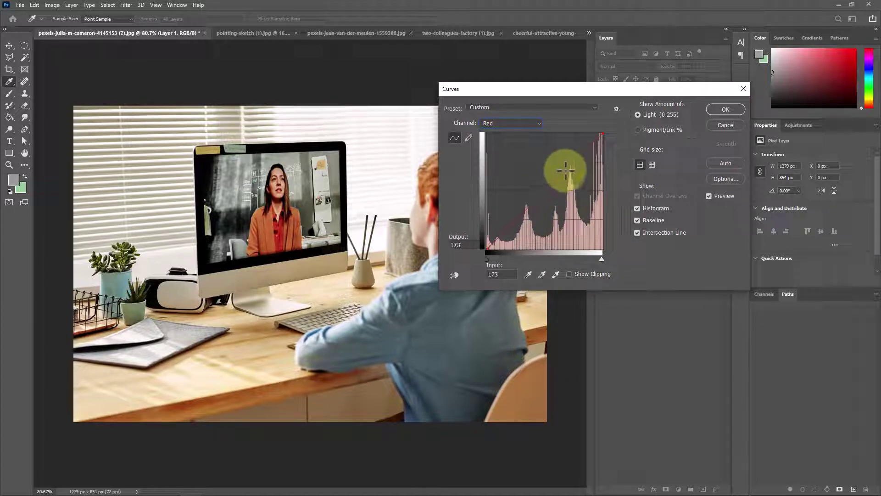
pyautogui.click(520, 216)
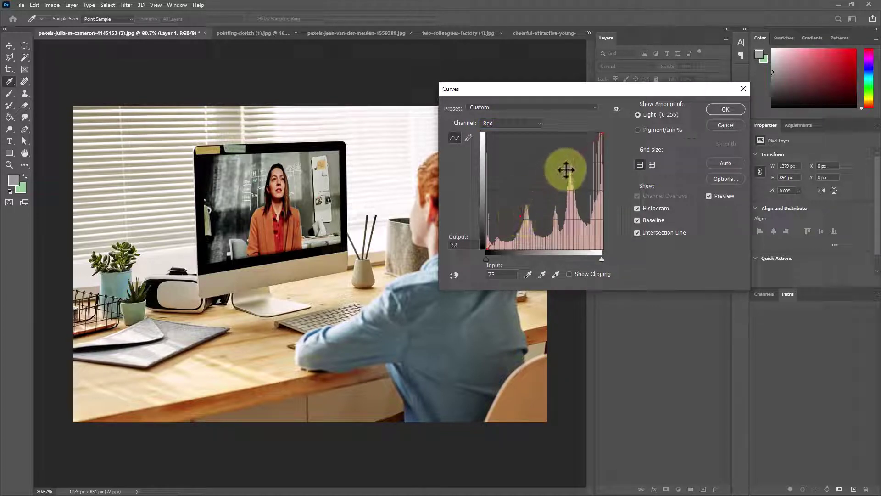
pyautogui.moveTo(566, 170); pyautogui.dragTo(560, 166)
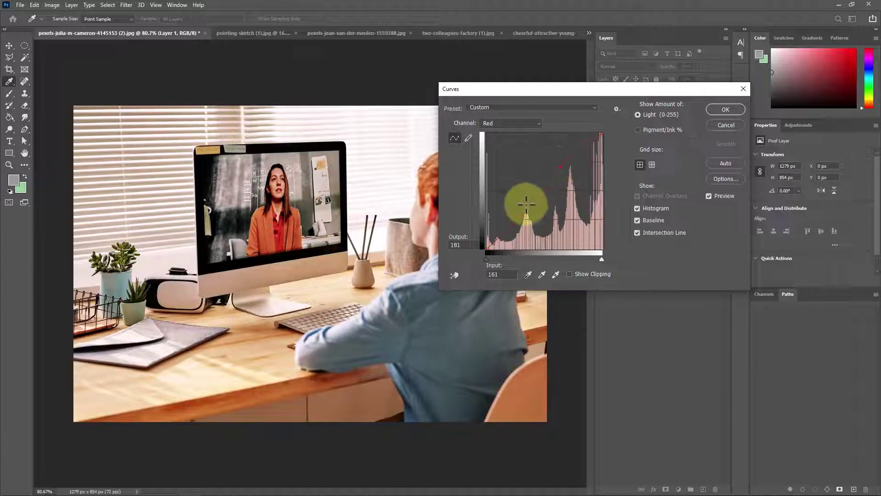
pyautogui.moveTo(527, 203); pyautogui.dragTo(519, 226)
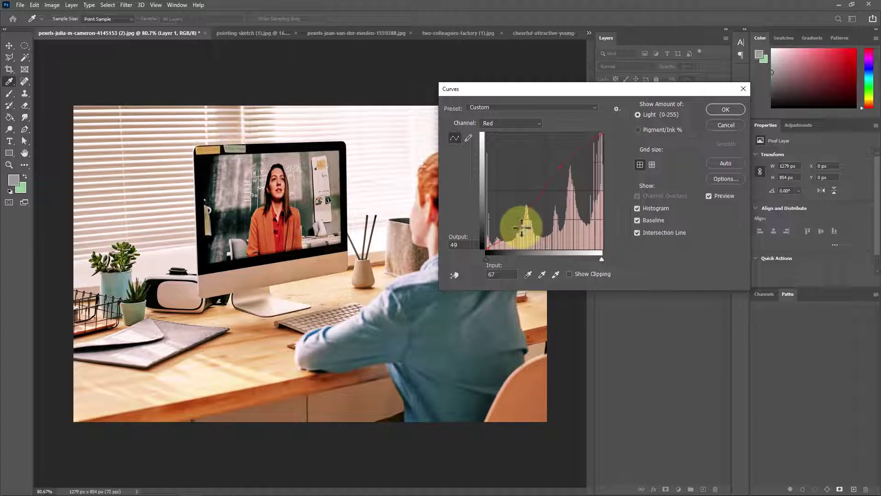
pyautogui.moveTo(561, 165); pyautogui.dragTo(564, 191)
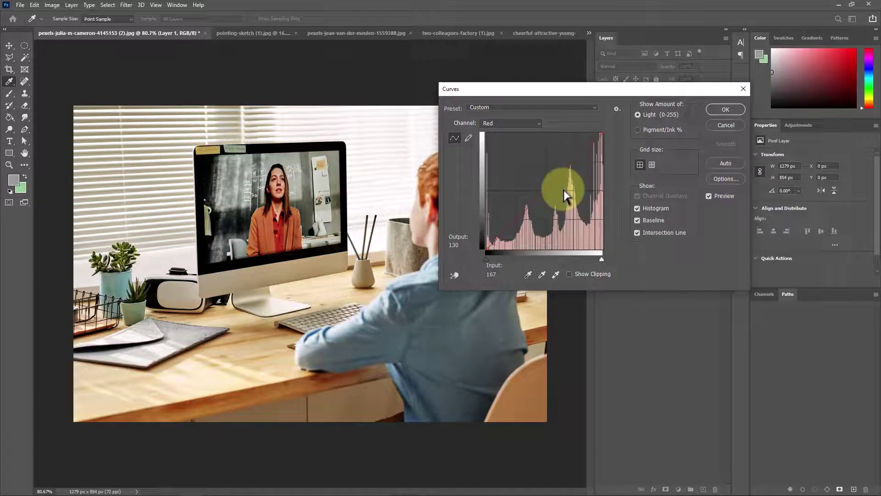
# Step: Add a midtone point to the Green channel curve at input 125, output 129
pyautogui.click(525, 123)
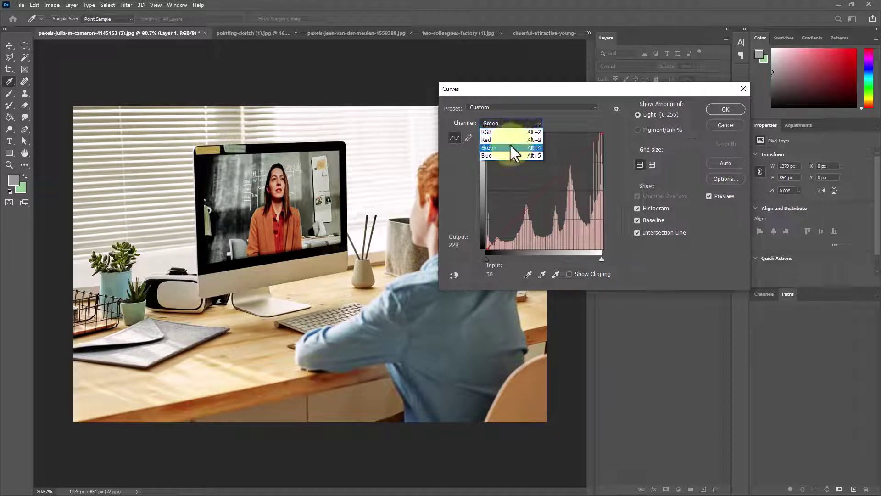
pyautogui.click(510, 148)
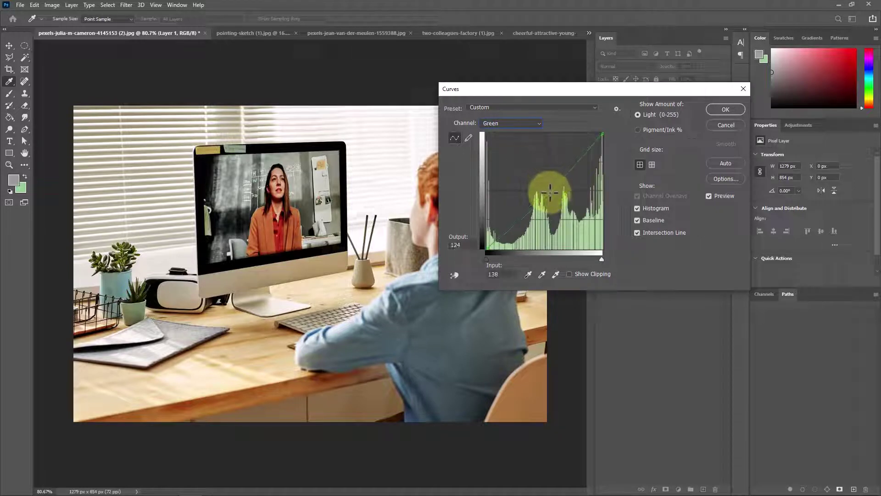
pyautogui.moveTo(550, 192); pyautogui.dragTo(543, 189)
# Step: Raise the Blue channel curve with a point at input 165, output 195, and apply the Curves adjustment to Layer 1
pyautogui.click(529, 123)
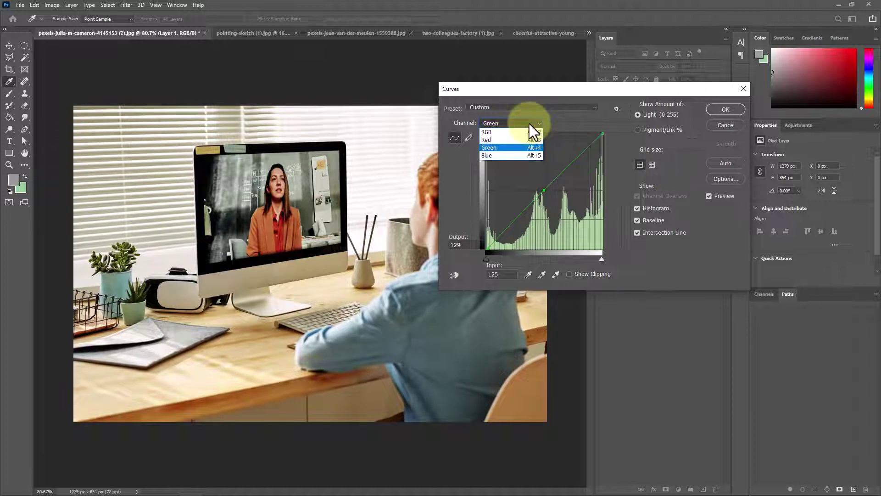
pyautogui.click(511, 154)
pyautogui.moveTo(549, 193); pyautogui.dragTo(562, 161)
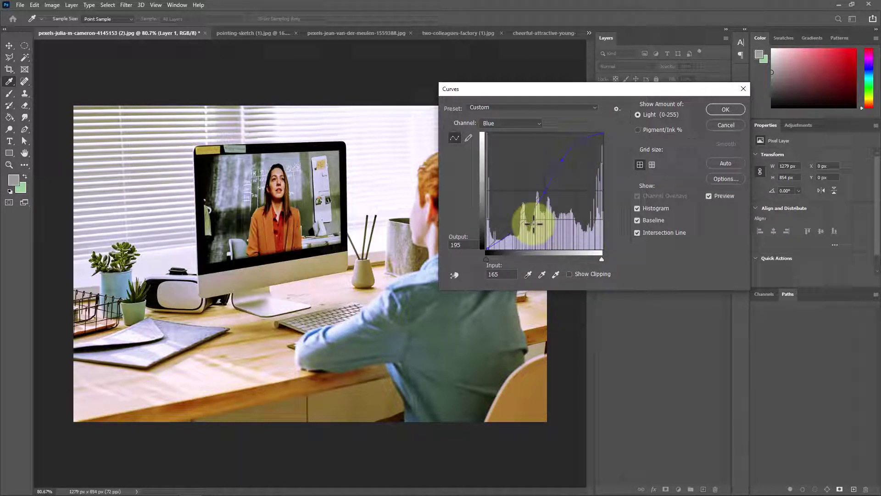
pyautogui.click(718, 109)
pyautogui.press('v')
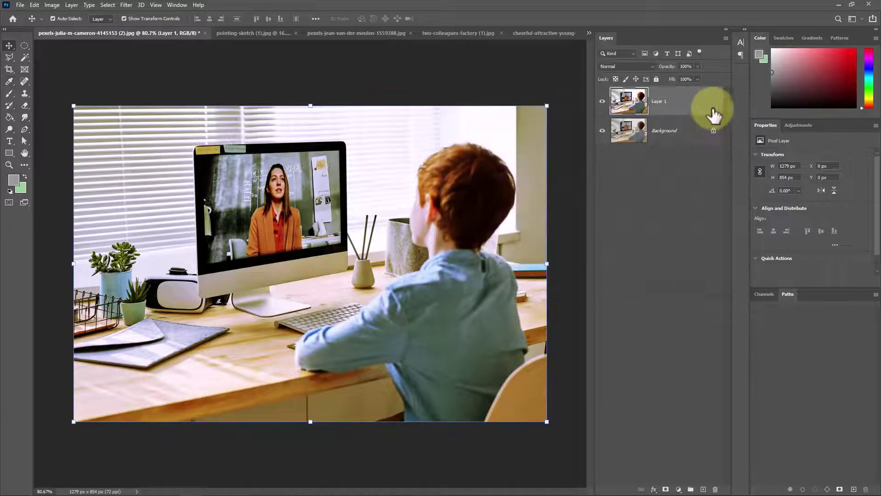
# Step: Compare the office photo with and without Layer 1, and switch to pointing-sketch (1).jpg
pyautogui.click(603, 103)
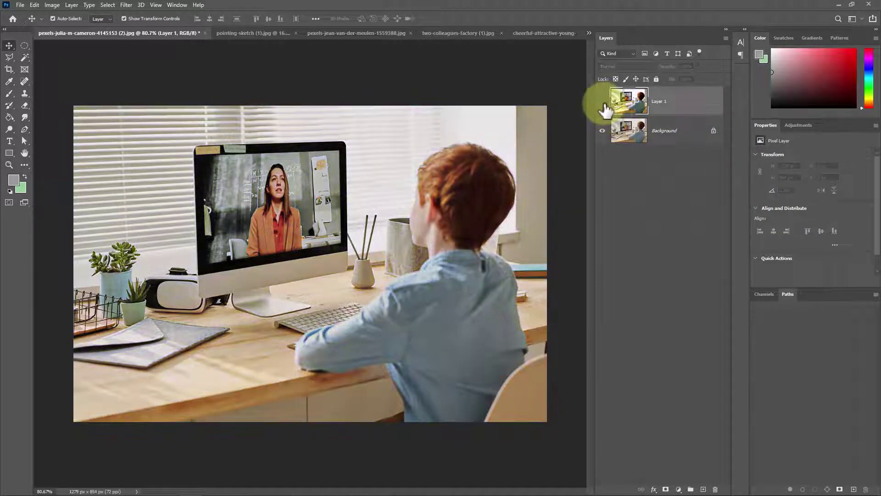
pyautogui.click(603, 103)
pyautogui.click(603, 103)
pyautogui.click(603, 103)
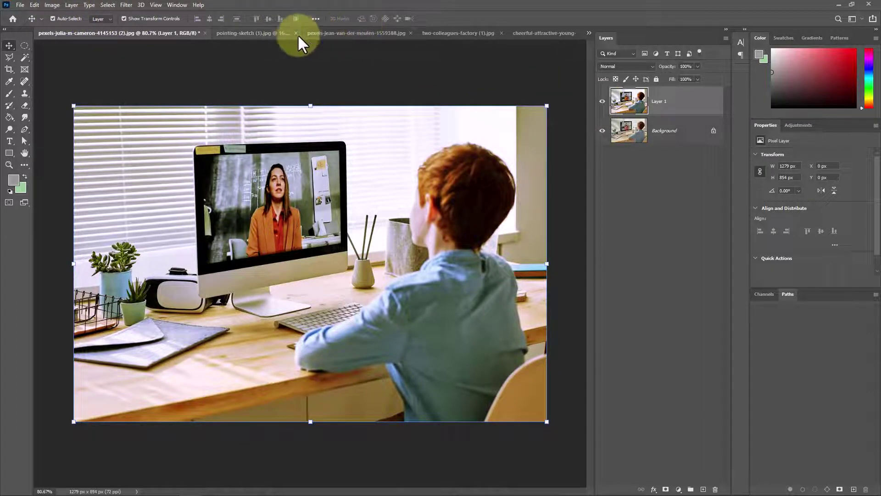
pyautogui.click(268, 34)
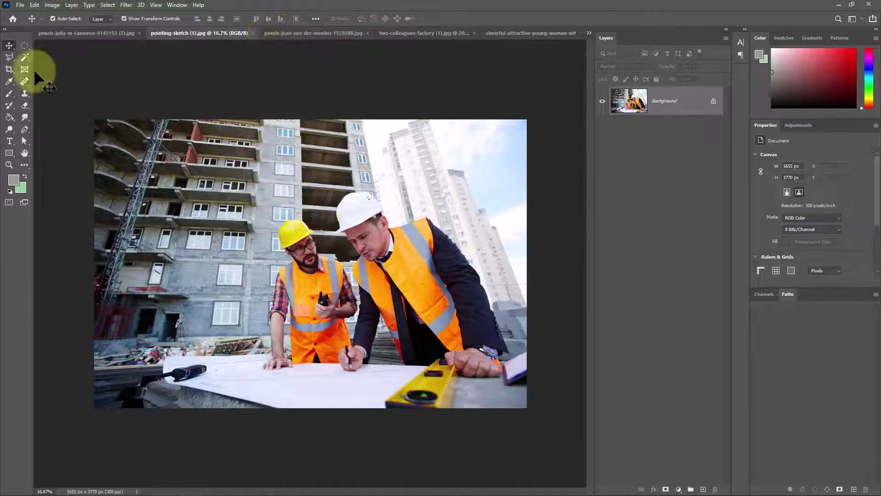
# Step: Try an Exposure adjustment on the construction photo with exposure -0.66, offset +0.0059 and gamma correction 1.02
pyautogui.click(50, 5)
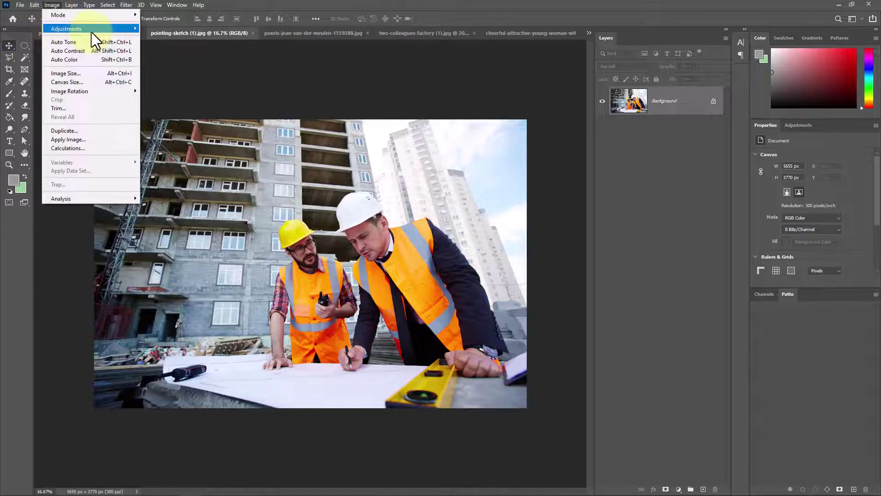
pyautogui.moveTo(92, 32)
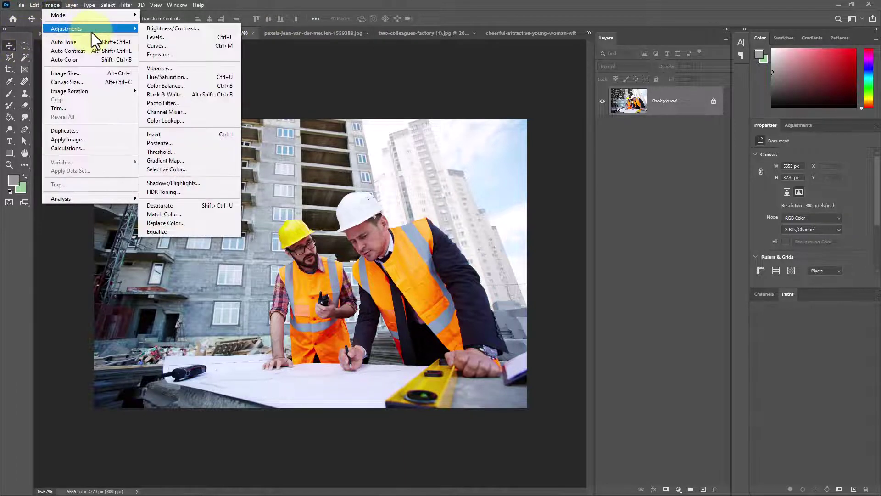
pyautogui.click(189, 54)
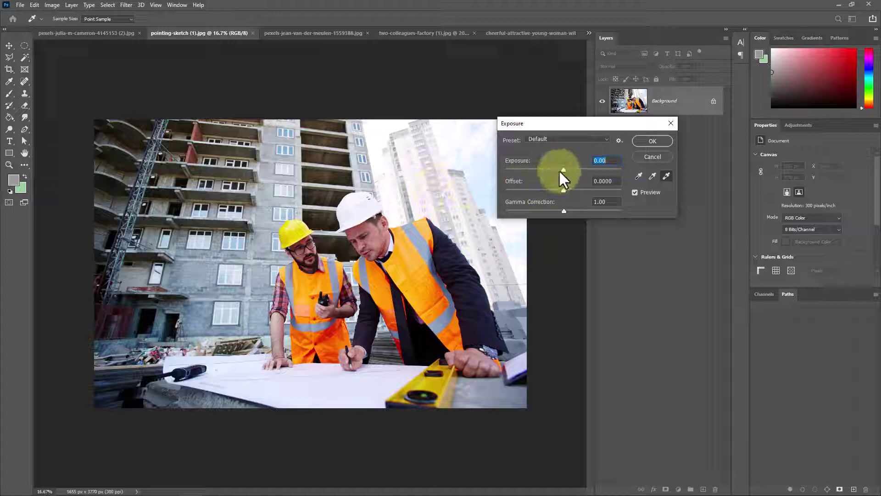
pyautogui.moveTo(564, 169); pyautogui.dragTo(561, 207)
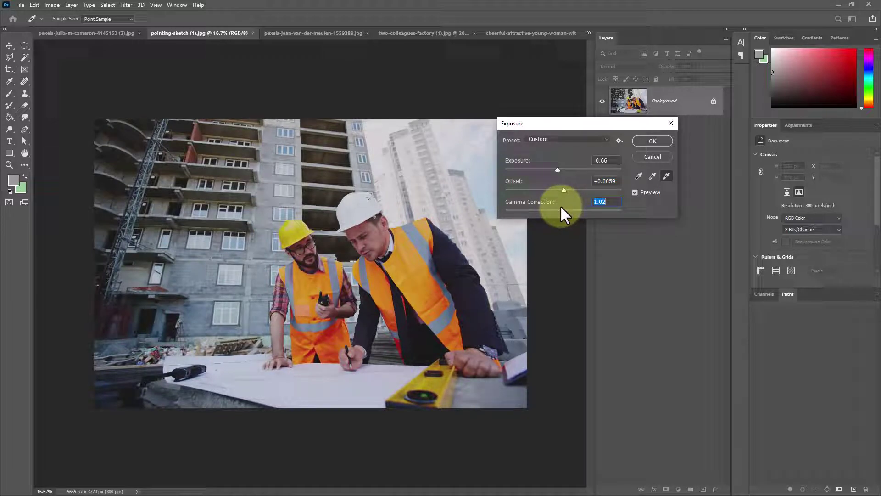
pyautogui.click(648, 141)
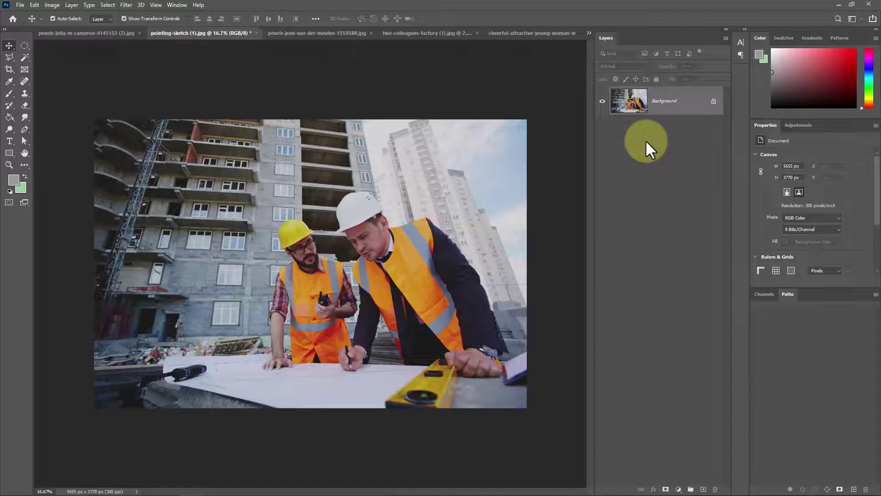
# Step: Try a Levels adjustment of the construction photo's RGB input sliders, and revert the document to its saved version
pyautogui.click(51, 5)
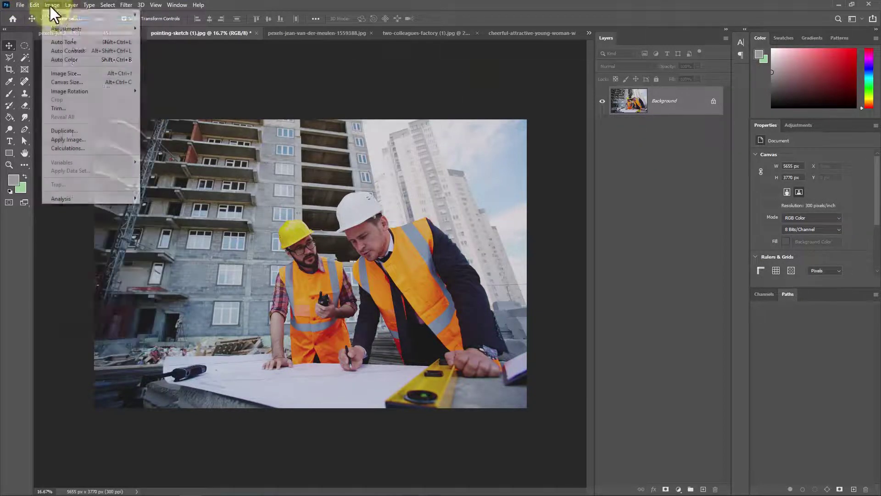
pyautogui.moveTo(81, 27)
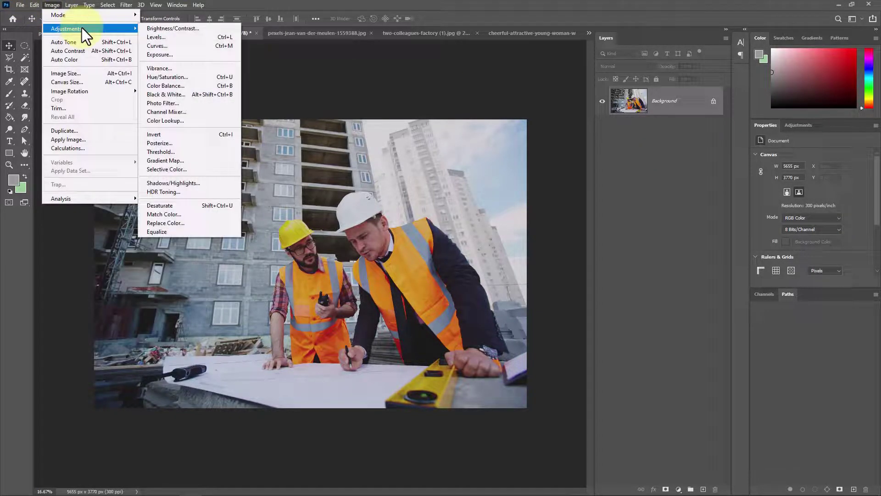
pyautogui.click(222, 38)
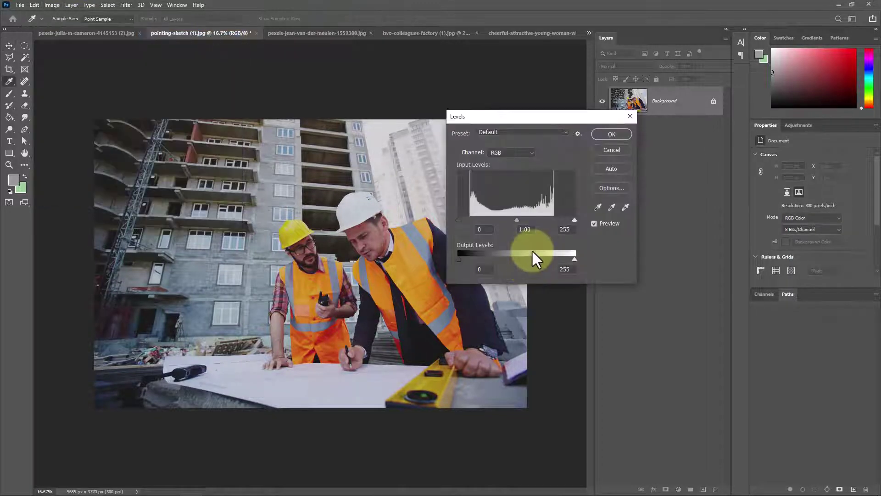
pyautogui.moveTo(574, 220); pyautogui.dragTo(466, 219)
pyautogui.click(609, 134)
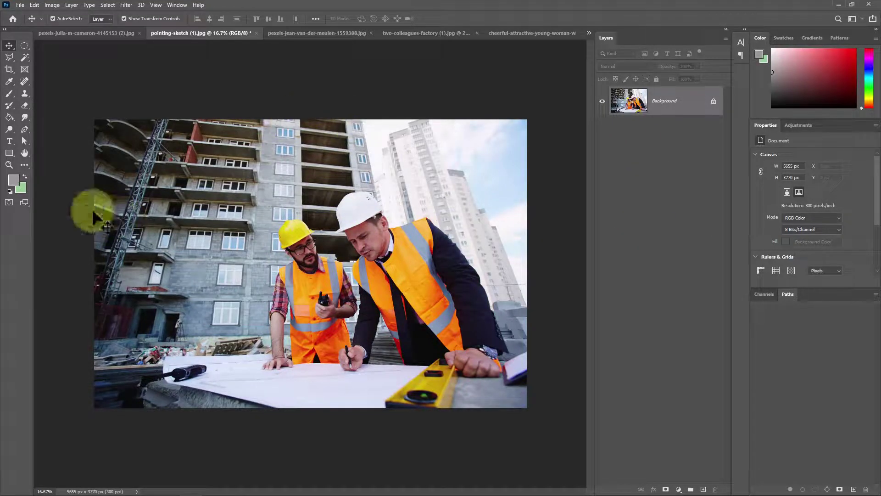
pyautogui.click(20, 5)
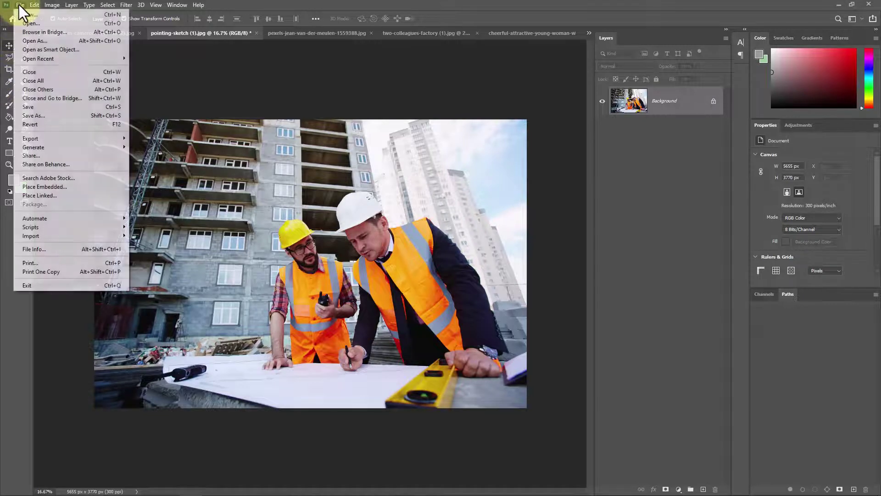
pyautogui.click(70, 125)
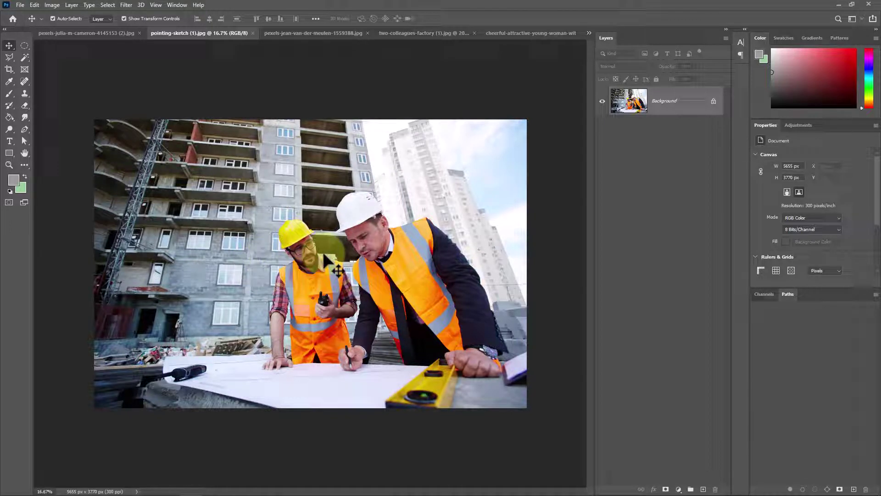
# Step: Add a Curves adjustment layer above the Background and shape its RGB curve with a lowered shadow point and an upper midtone point
pyautogui.click(678, 489)
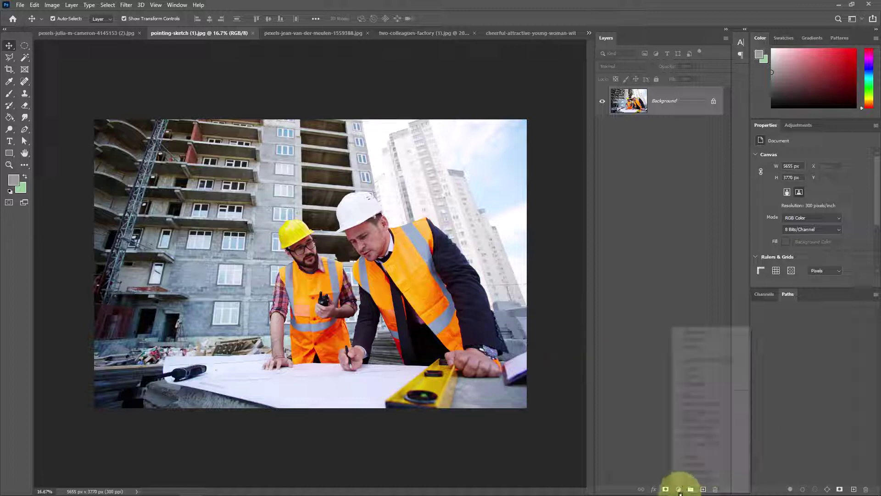
pyautogui.click(720, 375)
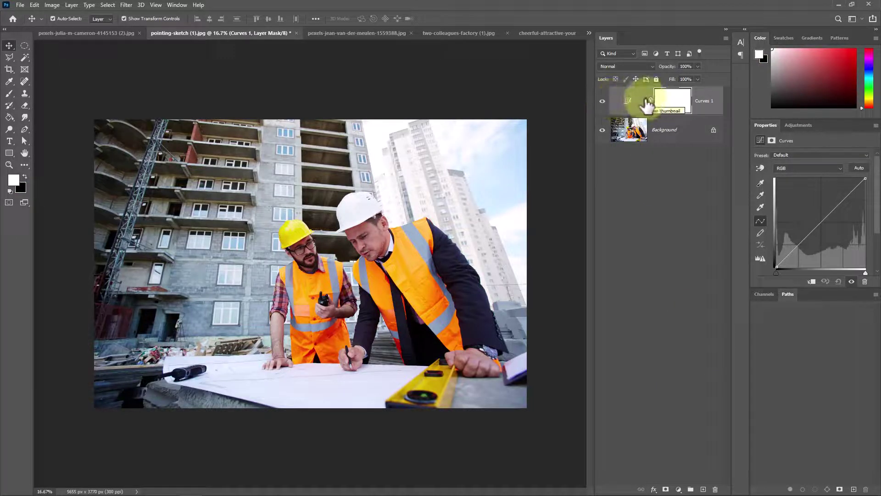
pyautogui.click(646, 104)
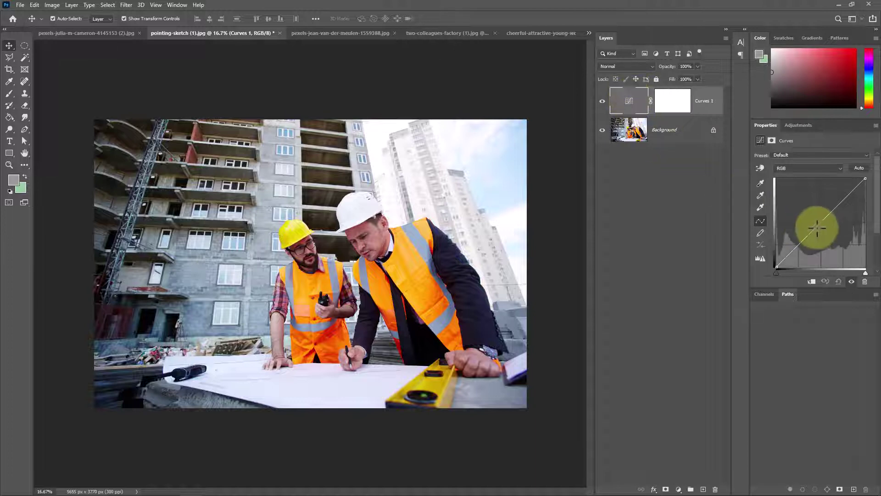
pyautogui.moveTo(811, 229); pyautogui.dragTo(830, 215)
# Step: Compare the photo with and without the Curves adjustment layer, and move its upper curve point slightly to darken the brighter midtones
pyautogui.click(602, 101)
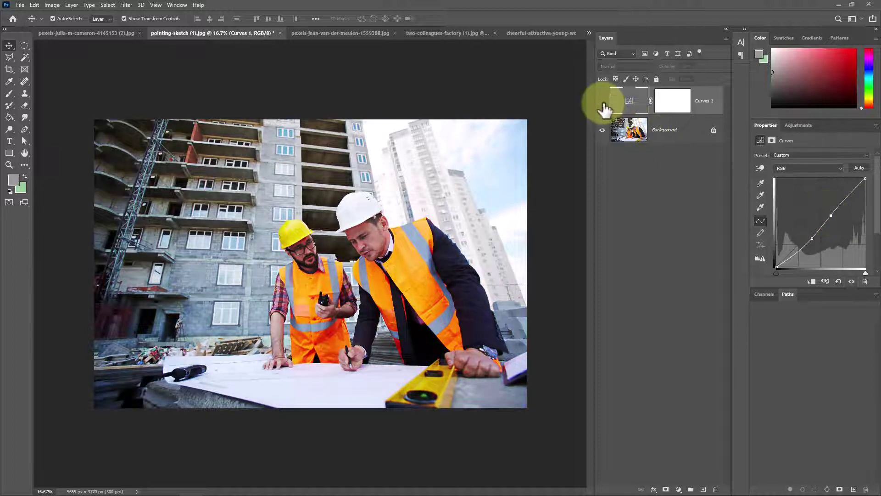
pyautogui.click(603, 101)
pyautogui.click(602, 101)
pyautogui.click(629, 101)
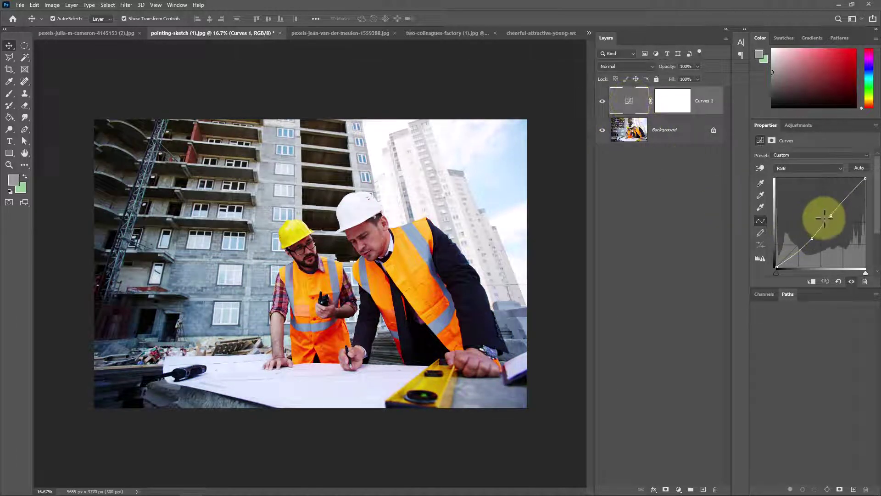
pyautogui.moveTo(831, 216); pyautogui.dragTo(835, 216)
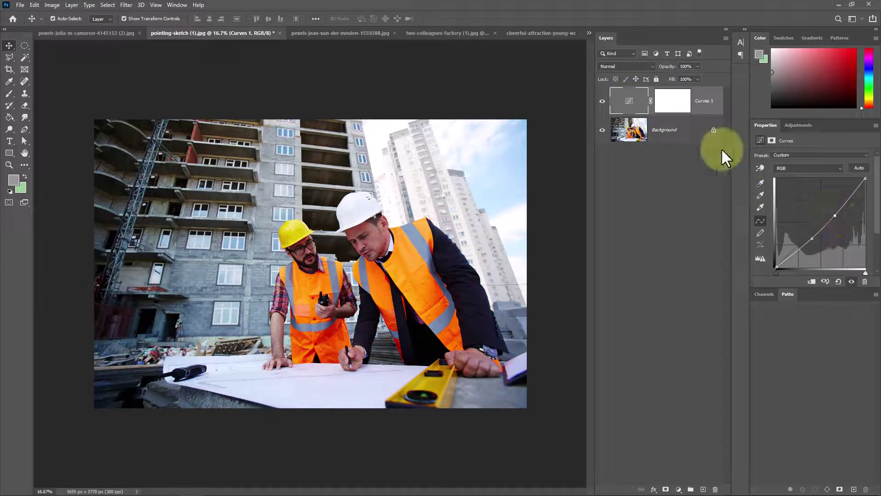
# Step: Delete the layer mask of the Curves adjustment layer and move its upper curve point further to darken the brighter tones
pyautogui.click(678, 104)
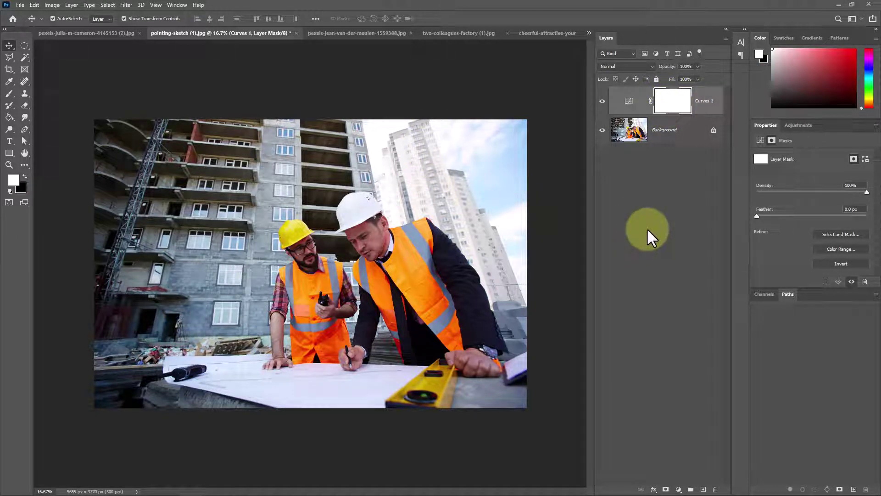
pyautogui.moveTo(664, 105); pyautogui.dragTo(715, 488)
pyautogui.click(391, 187)
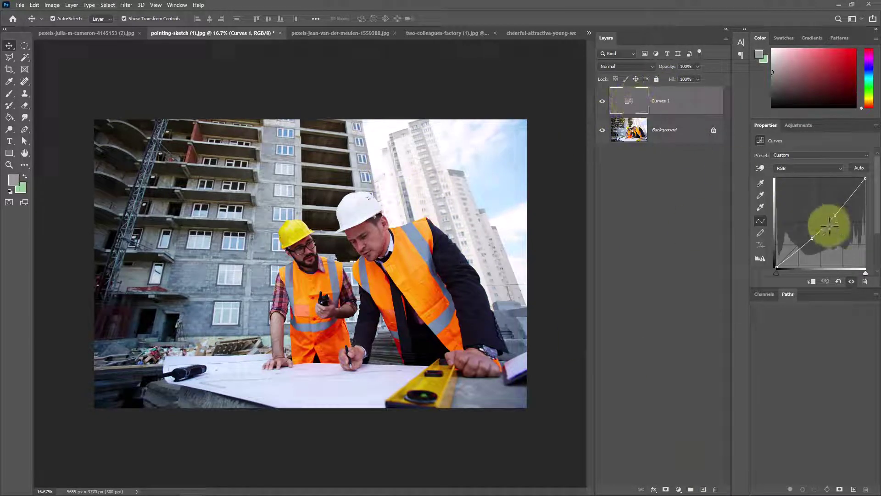
pyautogui.moveTo(835, 215)
pyautogui.mouseDown()
pyautogui.moveTo(827, 212)
pyautogui.moveTo(841, 214)
pyautogui.mouseUp()
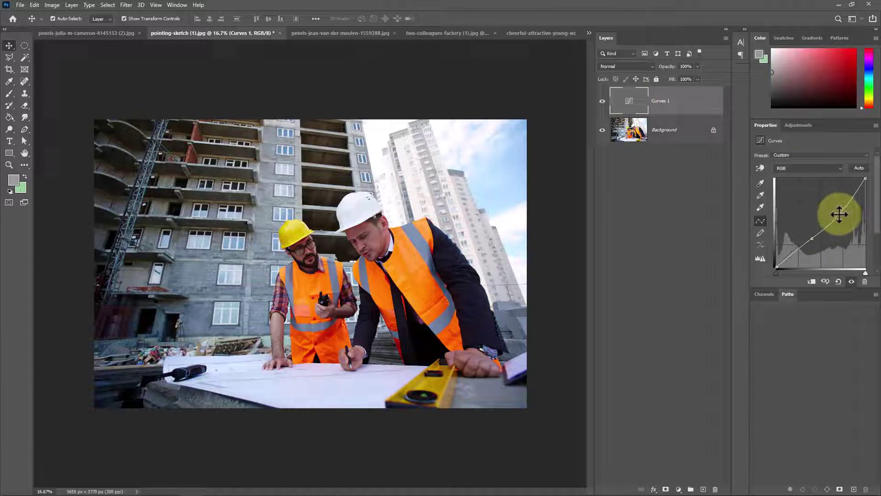
# Step: Start a Vibrance adjustment on the horse-jumping photo, trying vibrance at +100 and then reducing it to +14
pyautogui.click(340, 33)
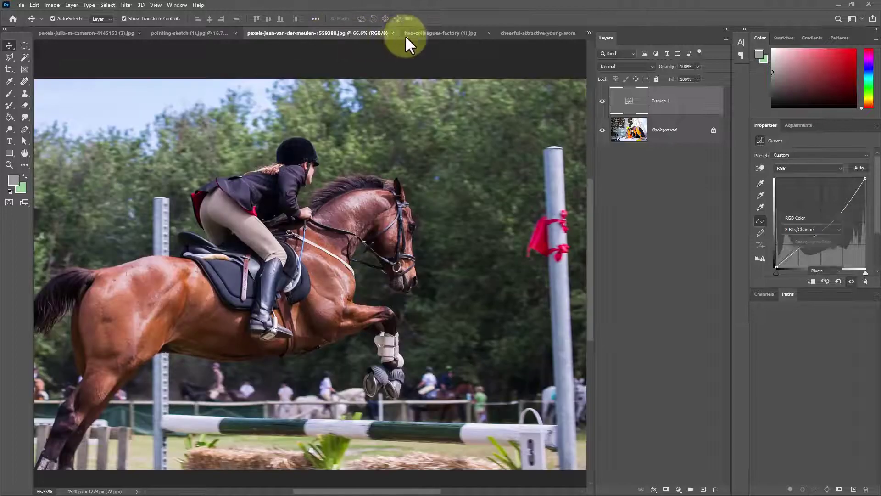
pyautogui.click(423, 32)
pyautogui.click(327, 33)
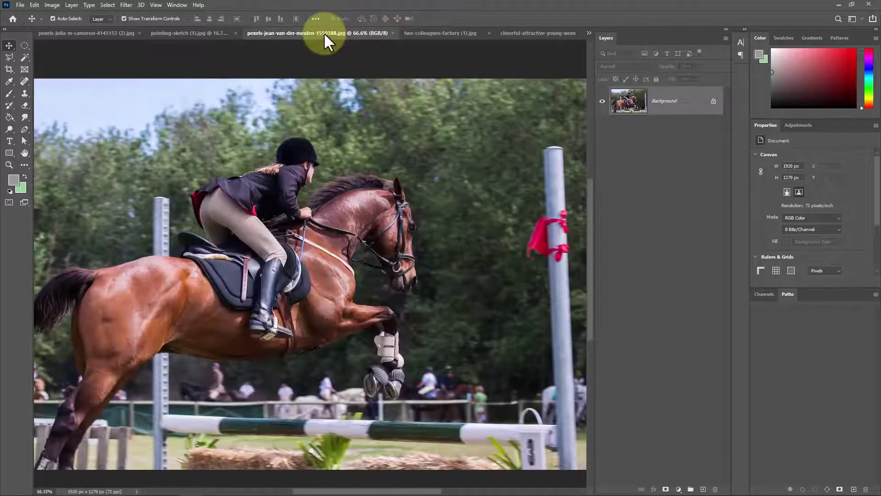
pyautogui.click(52, 6)
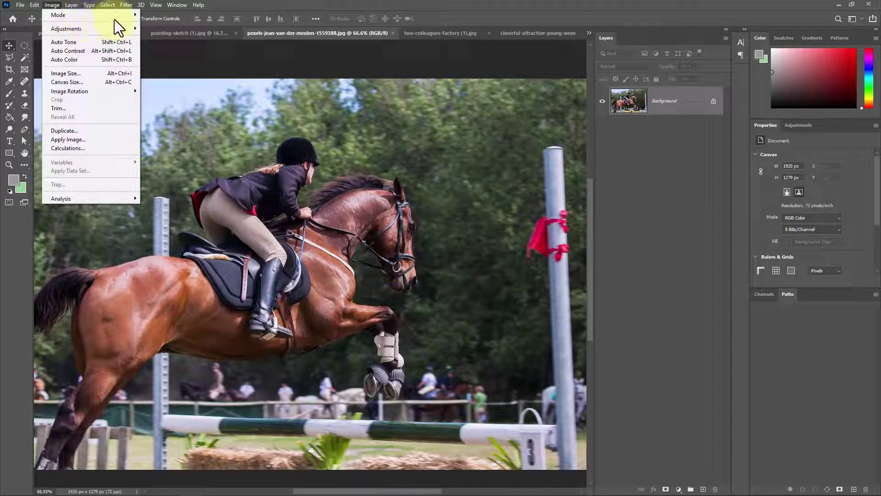
pyautogui.moveTo(116, 29)
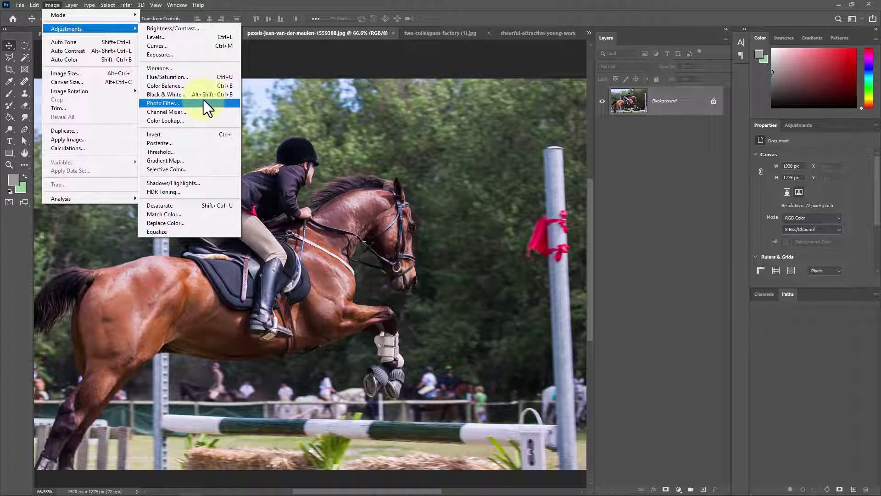
pyautogui.click(207, 69)
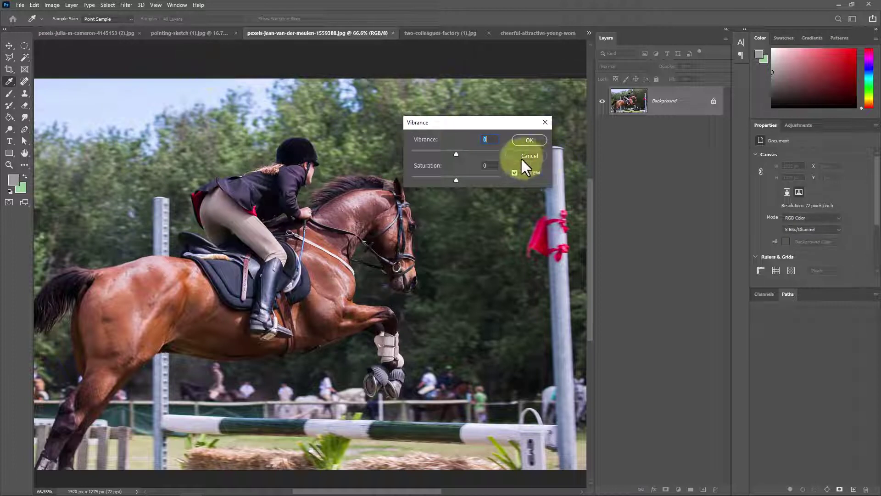
pyautogui.moveTo(462, 122); pyautogui.dragTo(455, 108)
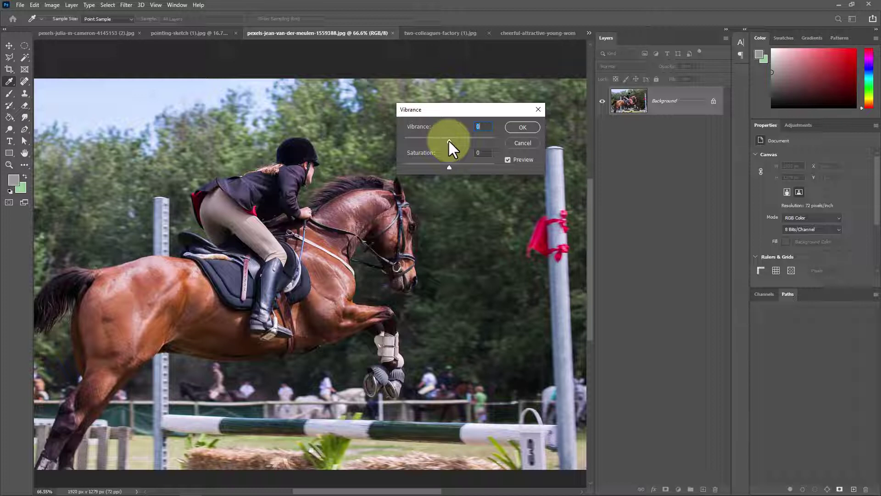
pyautogui.moveTo(450, 140); pyautogui.dragTo(498, 141)
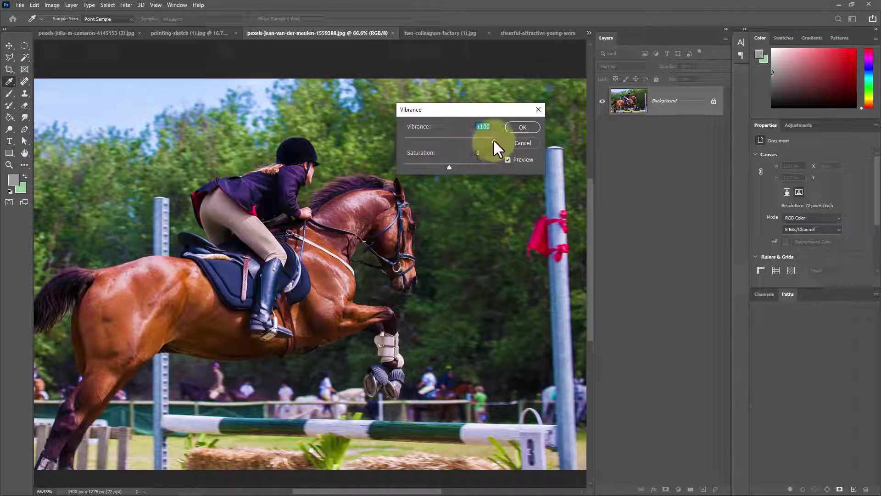
pyautogui.moveTo(493, 139); pyautogui.dragTo(455, 136)
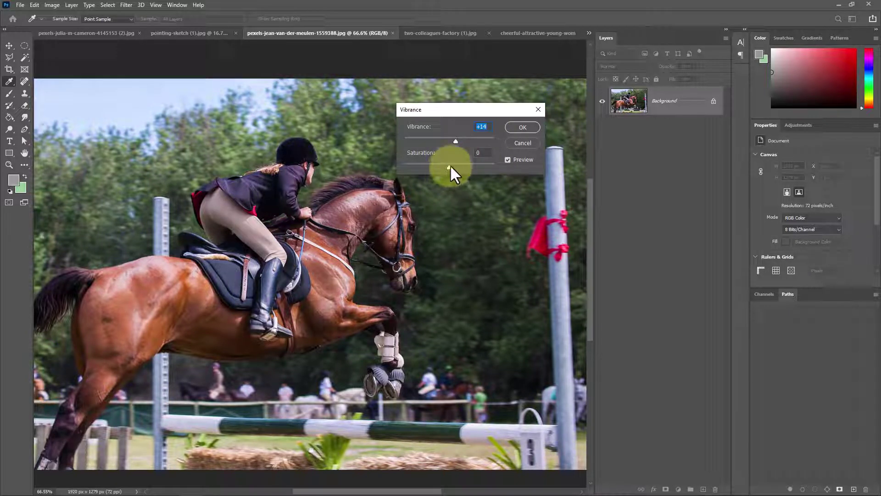
# Step: Try full saturation on the horse photo, then apply the Vibrance adjustment with saturation at +8 and vibrance at +100
pyautogui.moveTo(451, 165); pyautogui.dragTo(502, 161)
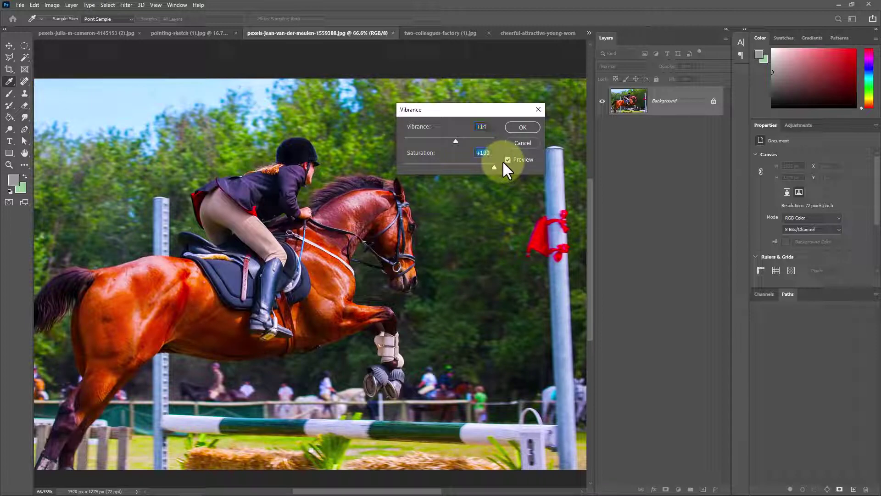
pyautogui.click(455, 165)
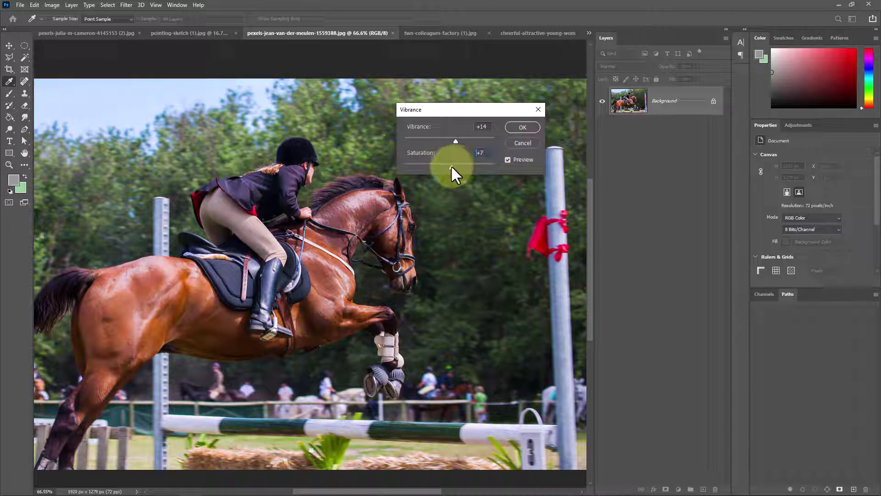
pyautogui.moveTo(455, 162); pyautogui.dragTo(496, 138)
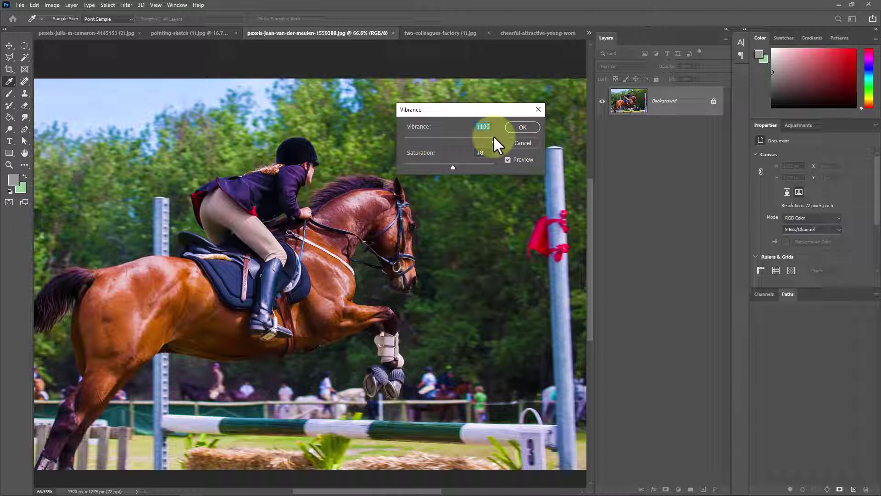
pyautogui.click(522, 127)
pyautogui.press('v')
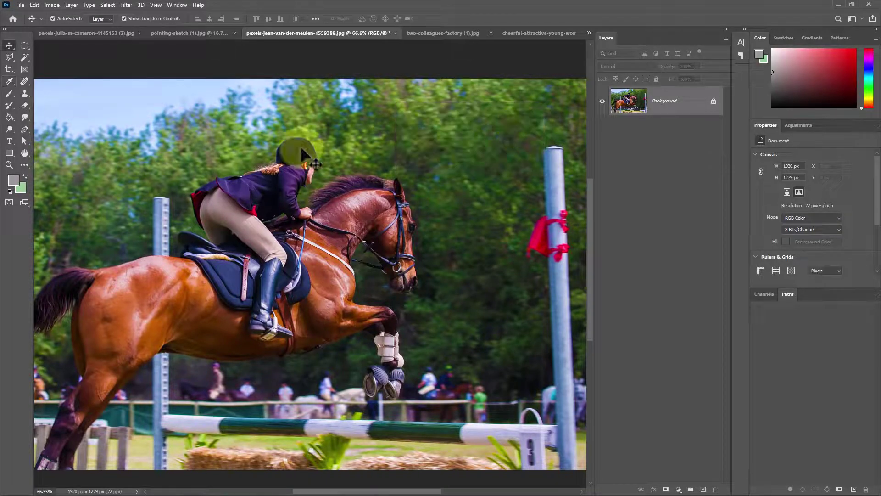
# Step: Try a Hue/Saturation adjustment on the two-colleagues factory photo, with saturation at -100 and at +10
pyautogui.click(438, 33)
pyautogui.click(52, 5)
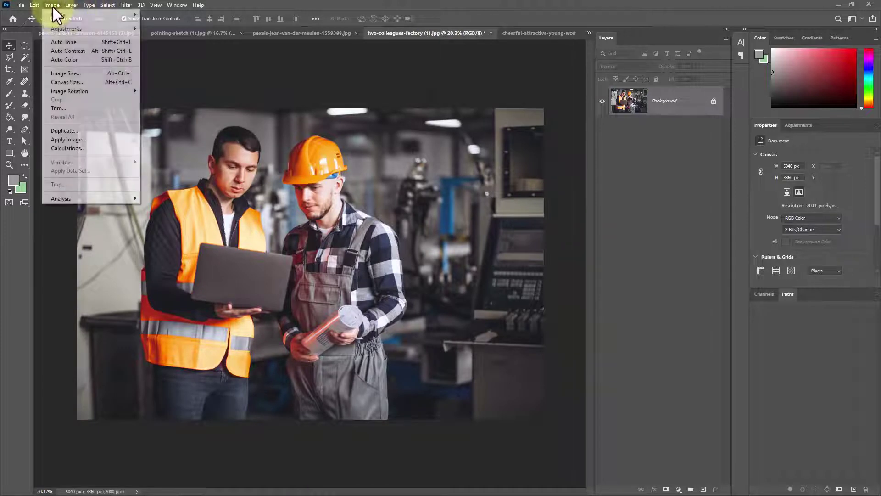
pyautogui.moveTo(74, 27)
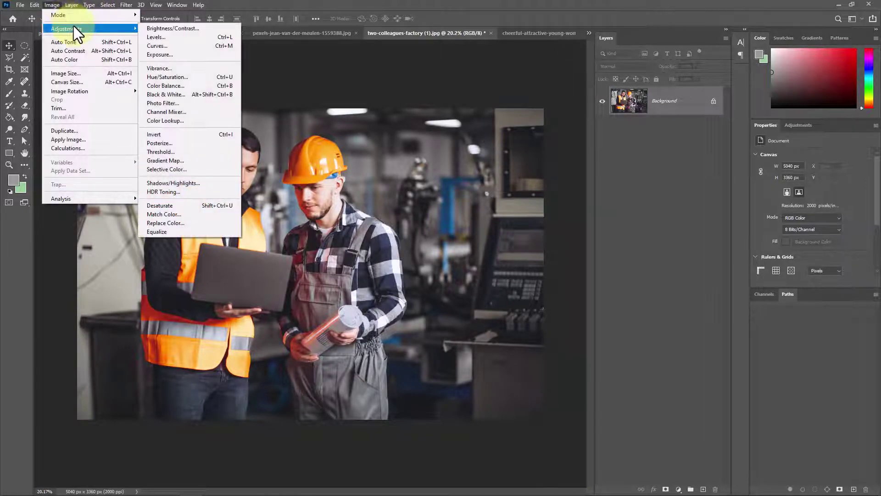
pyautogui.click(228, 77)
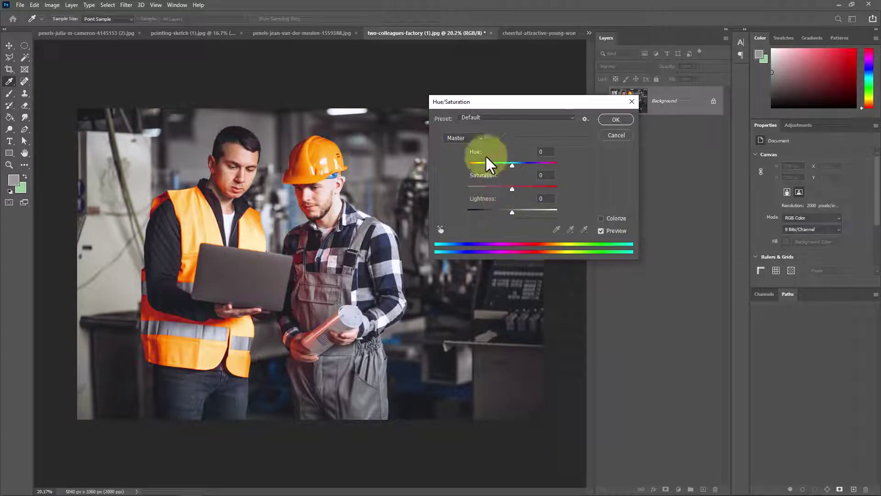
pyautogui.moveTo(488, 103); pyautogui.dragTo(476, 85)
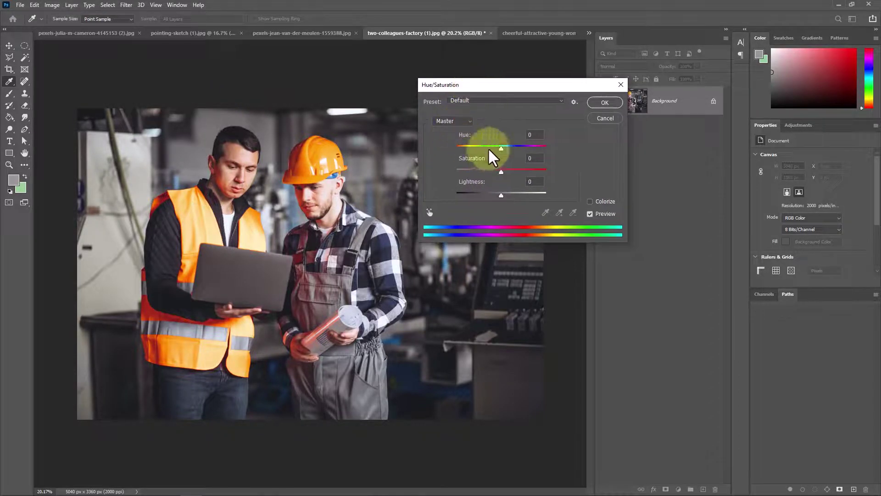
pyautogui.moveTo(499, 147); pyautogui.dragTo(460, 171)
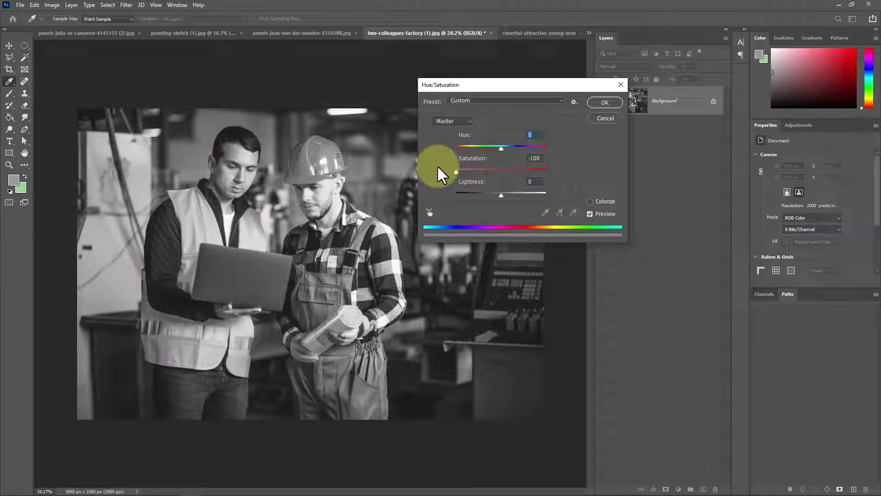
pyautogui.moveTo(437, 165)
pyautogui.mouseDown()
pyautogui.moveTo(484, 164)
pyautogui.moveTo(446, 164)
pyautogui.mouseUp()
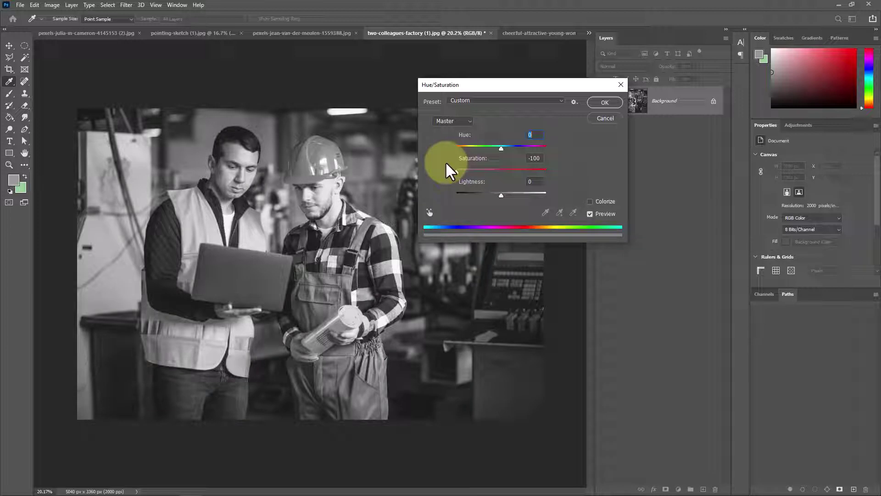
pyautogui.moveTo(446, 163); pyautogui.dragTo(506, 167)
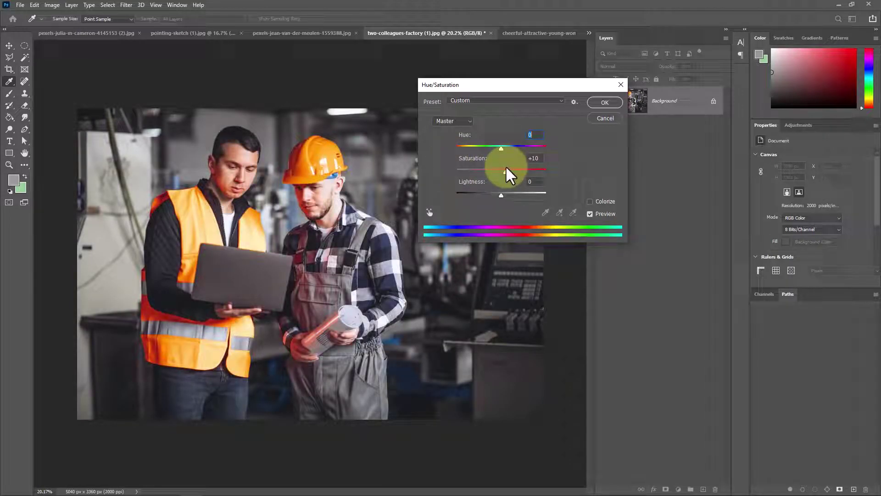
# Step: Try saturation -100 with lightness -17 on the factory photo, and cancel the Hue/Saturation adjustment
pyautogui.moveTo(506, 167); pyautogui.dragTo(447, 164)
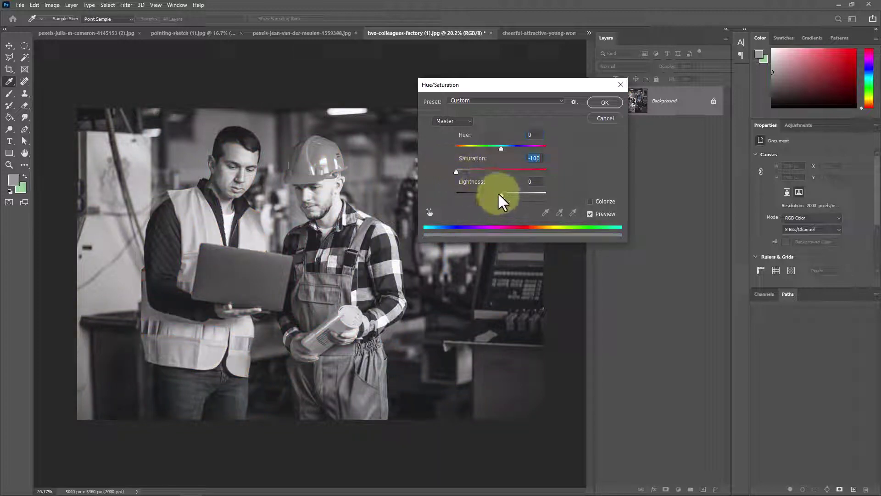
pyautogui.moveTo(498, 192)
pyautogui.mouseDown()
pyautogui.moveTo(448, 193)
pyautogui.moveTo(557, 192)
pyautogui.moveTo(480, 192)
pyautogui.moveTo(505, 192)
pyautogui.moveTo(493, 192)
pyautogui.mouseUp()
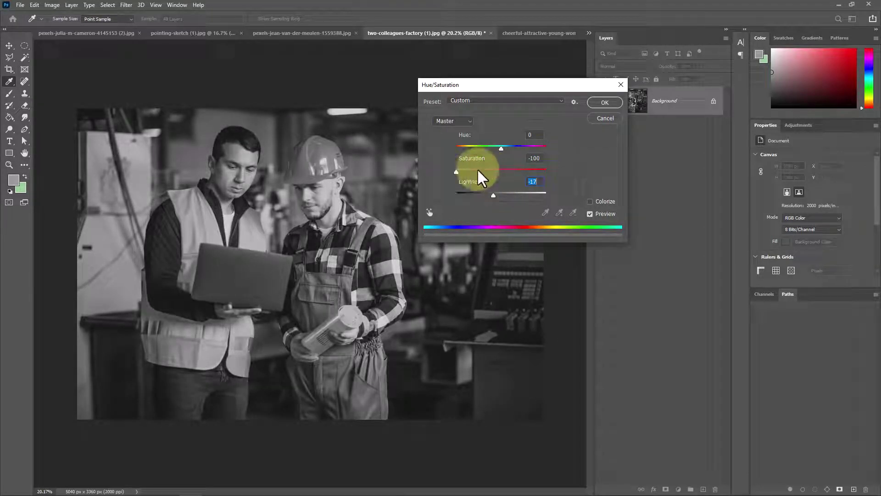
pyautogui.click(600, 117)
# Step: Select the woman in the walking photo with Select Subject, and add her whole backpack using the Quick Selection tool
pyautogui.click(540, 34)
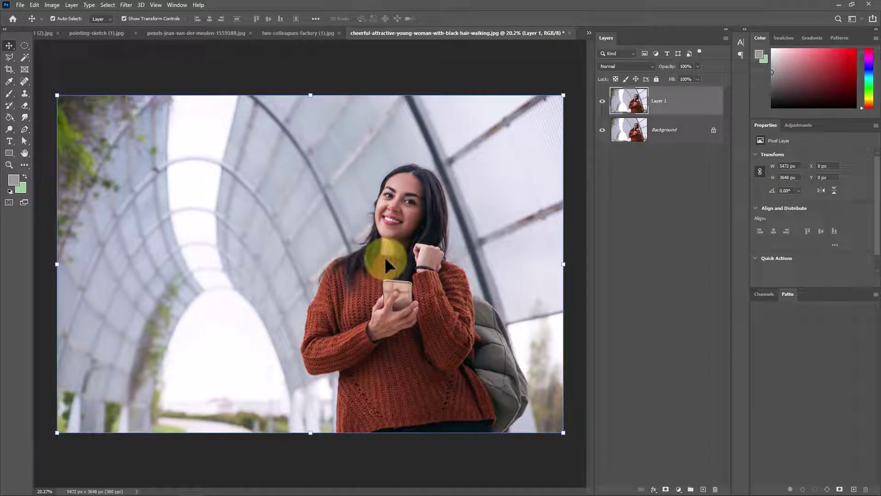
pyautogui.click(107, 4)
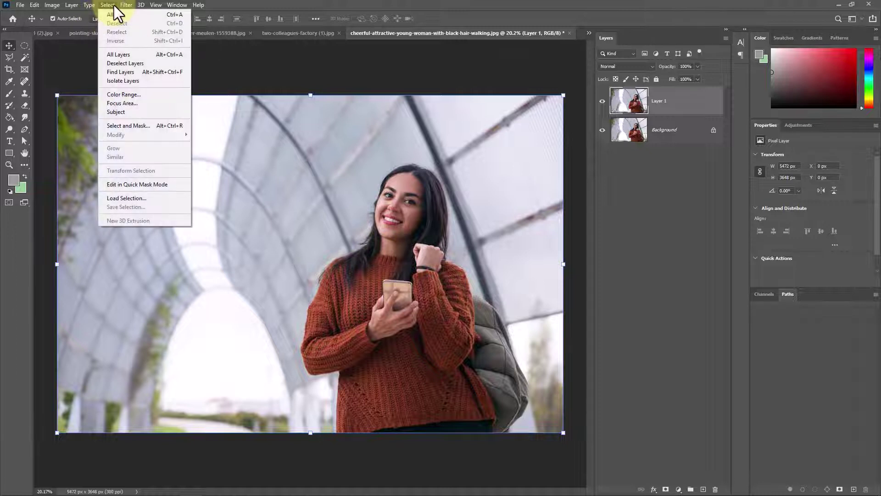
pyautogui.click(138, 113)
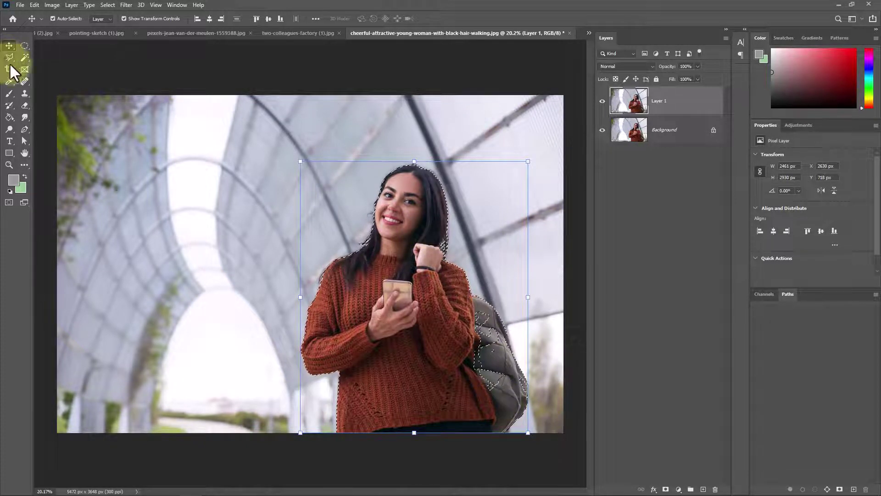
pyautogui.click(25, 57)
pyautogui.click(63, 68)
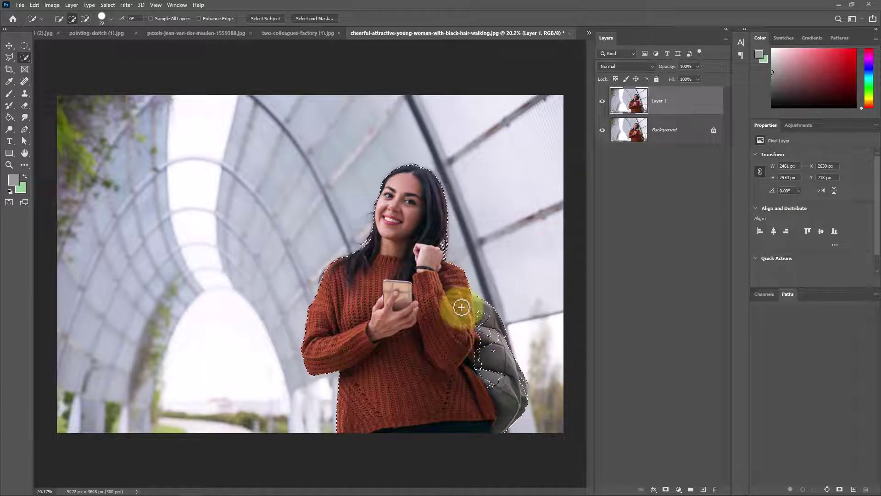
pyautogui.moveTo(474, 313)
pyautogui.mouseDown()
pyautogui.moveTo(480, 344)
pyautogui.moveTo(494, 354)
pyautogui.moveTo(498, 382)
pyautogui.moveTo(488, 390)
pyautogui.mouseUp()
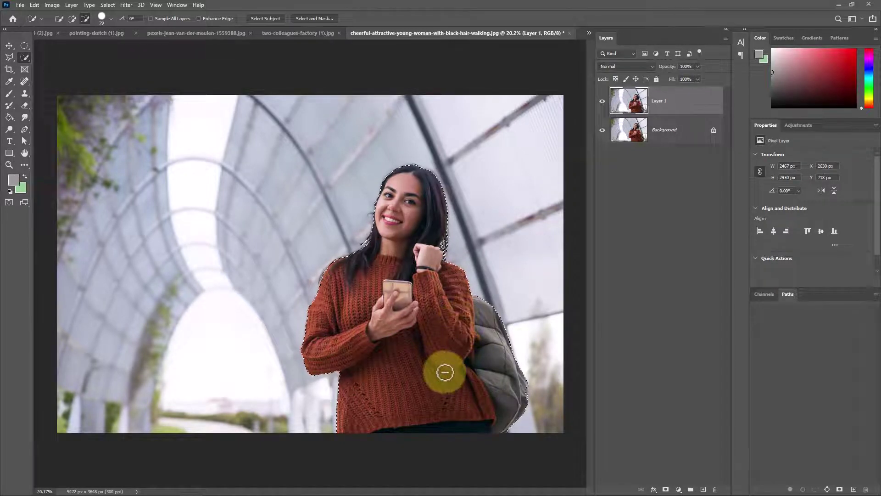
# Step: Copy the selected woman to a new layer, duplicate that layer, and blacken the duplicate with Hue/Saturation lightness at -100
pyautogui.hotkey('ctrl', 'j')
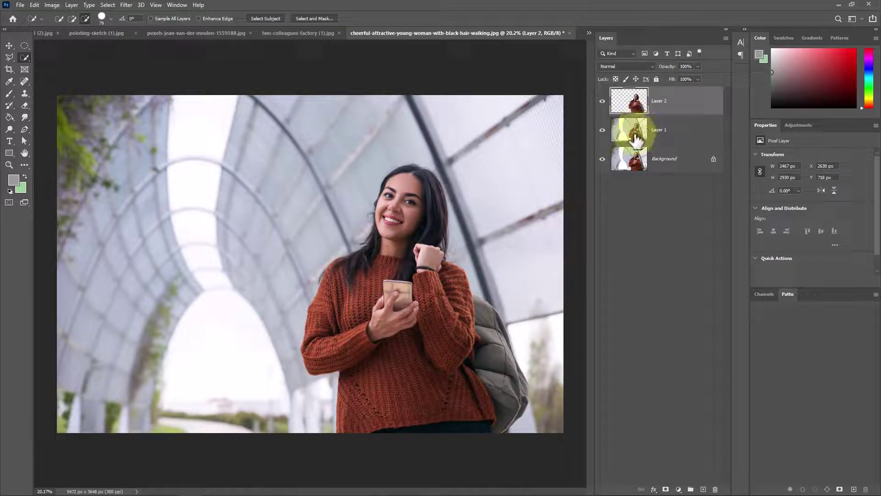
pyautogui.hotkey('ctrl', 'j')
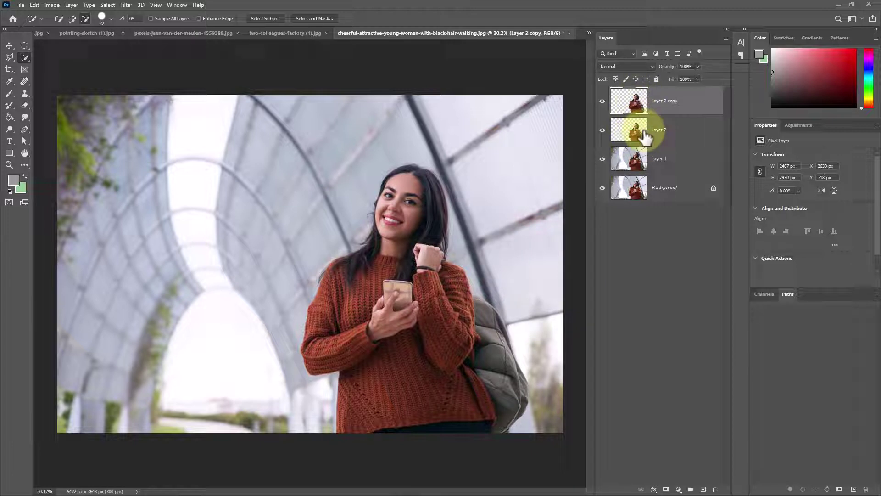
pyautogui.click(54, 5)
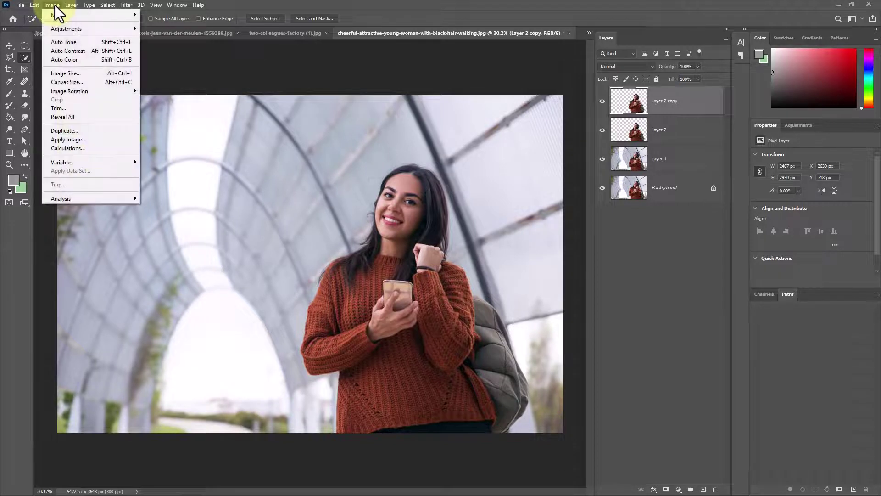
pyautogui.moveTo(78, 28)
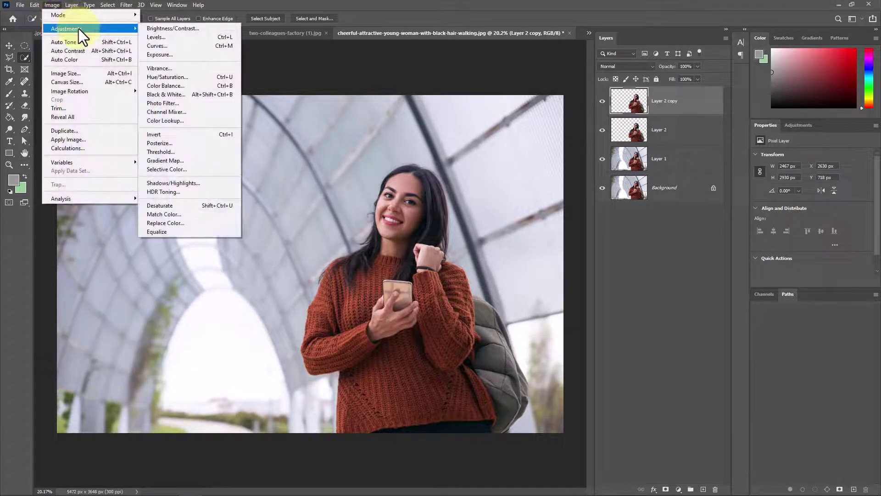
pyautogui.click(186, 77)
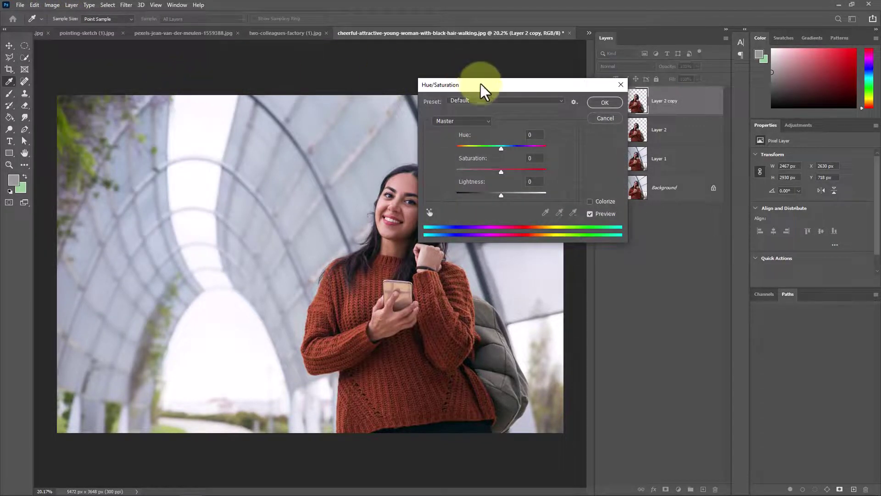
pyautogui.moveTo(480, 85); pyautogui.dragTo(167, 78)
pyautogui.moveTo(187, 188); pyautogui.dragTo(130, 188)
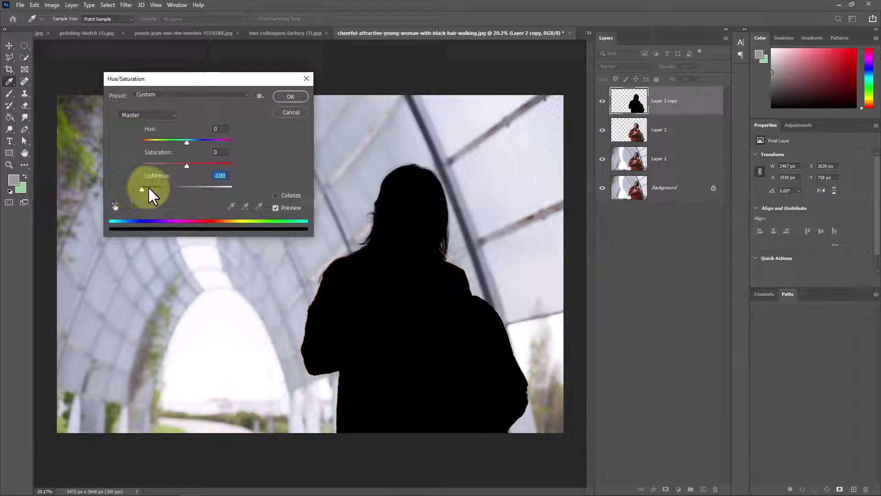
pyautogui.click(290, 96)
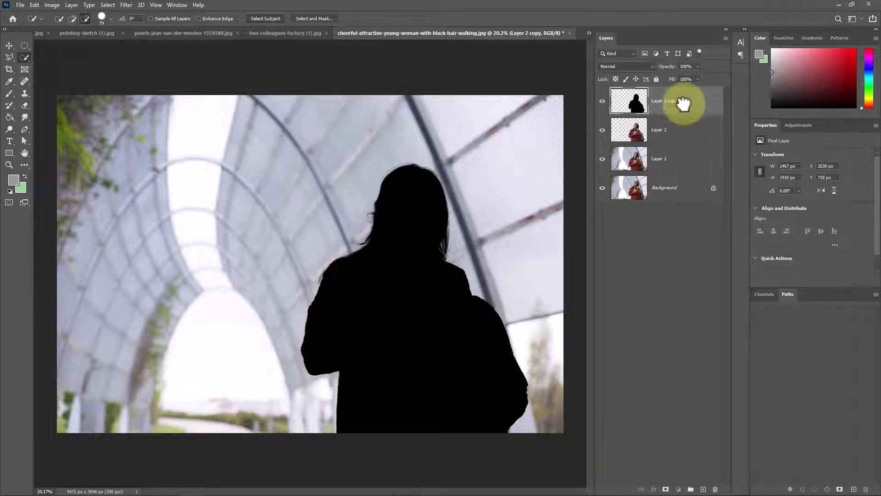
# Step: Move the black silhouette layer horizontally to the left of the woman, to about X 2254 px
pyautogui.click(9, 45)
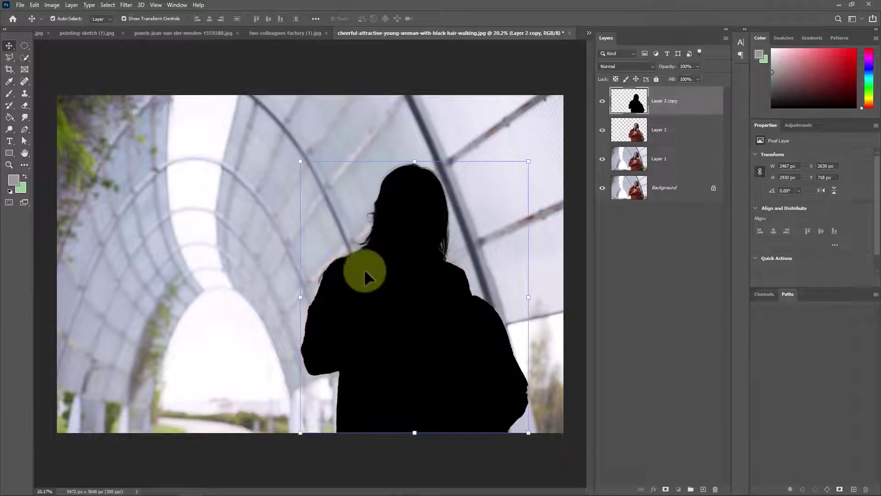
pyautogui.moveTo(443, 300); pyautogui.dragTo(409, 306)
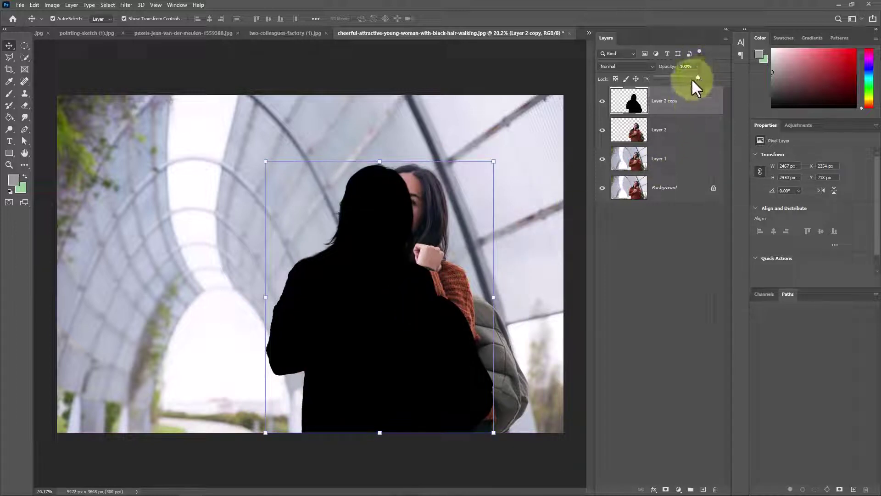
# Step: Lower the black silhouette layer's opacity to 30% and place the cut-out woman's layer above it
pyautogui.moveTo(663, 76); pyautogui.dragTo(669, 76)
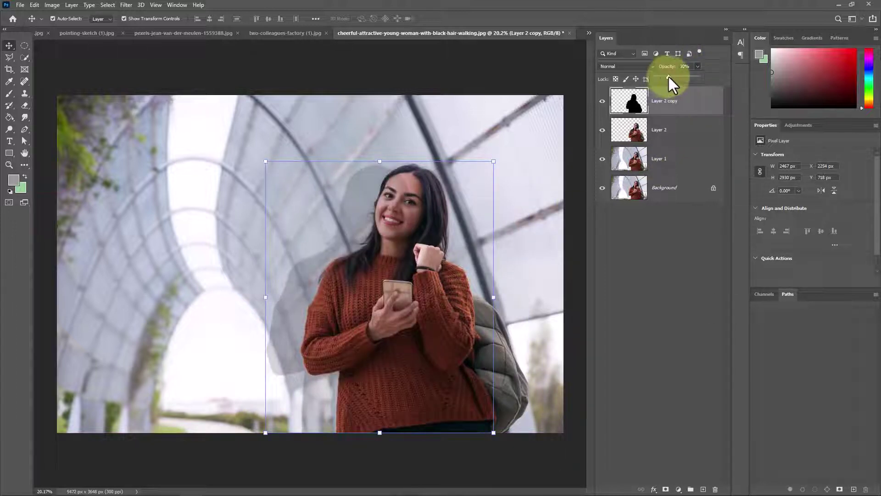
pyautogui.click(689, 144)
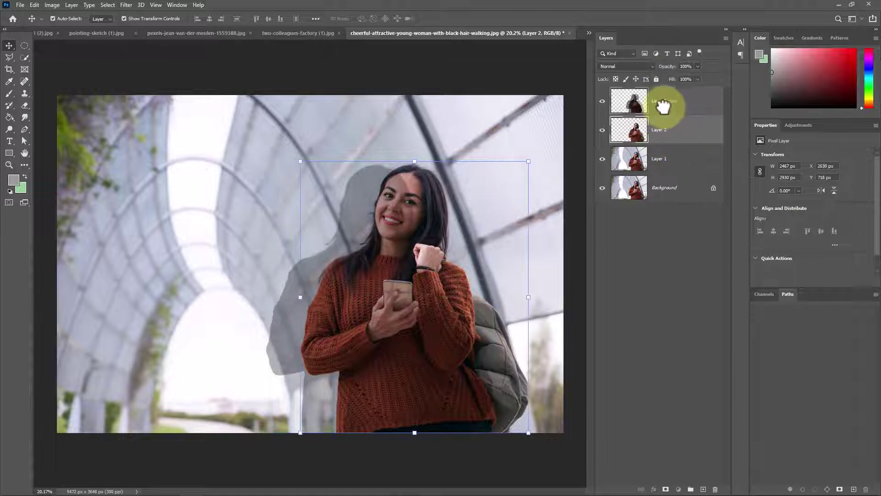
pyautogui.moveTo(669, 136); pyautogui.dragTo(654, 107)
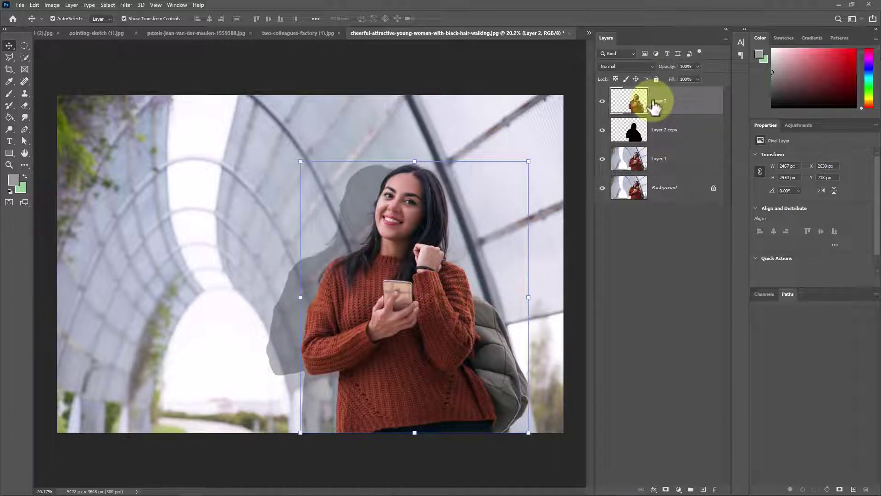
# Step: Move the silhouette horizontally closer behind the woman, to about X 2502 px
pyautogui.click(280, 321)
pyautogui.moveTo(279, 342); pyautogui.dragTo(303, 345)
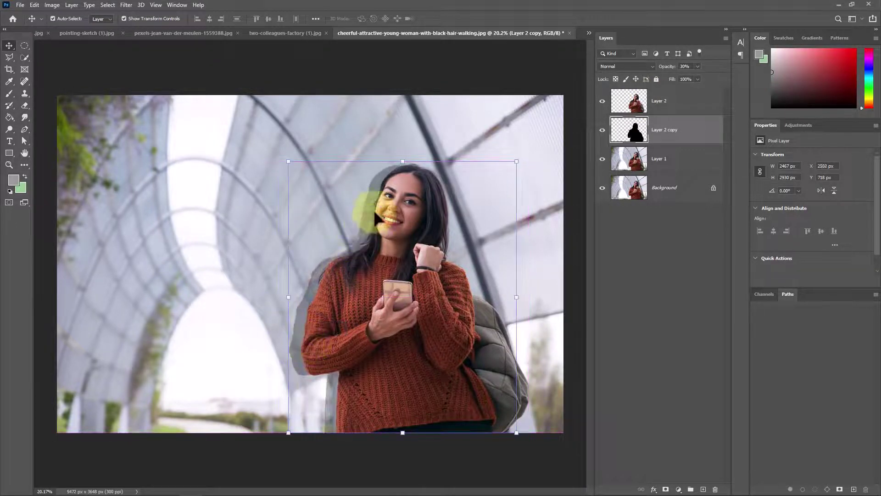
pyautogui.rightClick(371, 183)
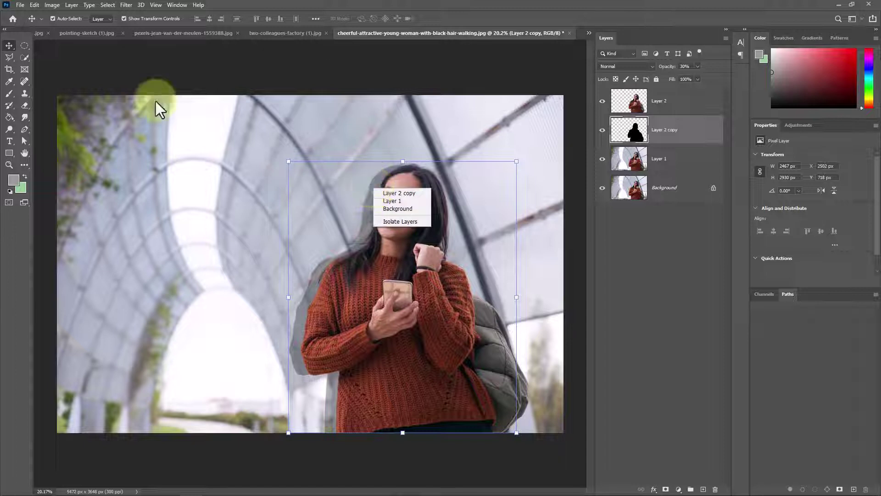
# Step: Free-transform the silhouette with Perspective, slanting and lowering it like a cast shadow beside the woman, and apply the transformation
pyautogui.click(36, 4)
pyautogui.click(35, 5)
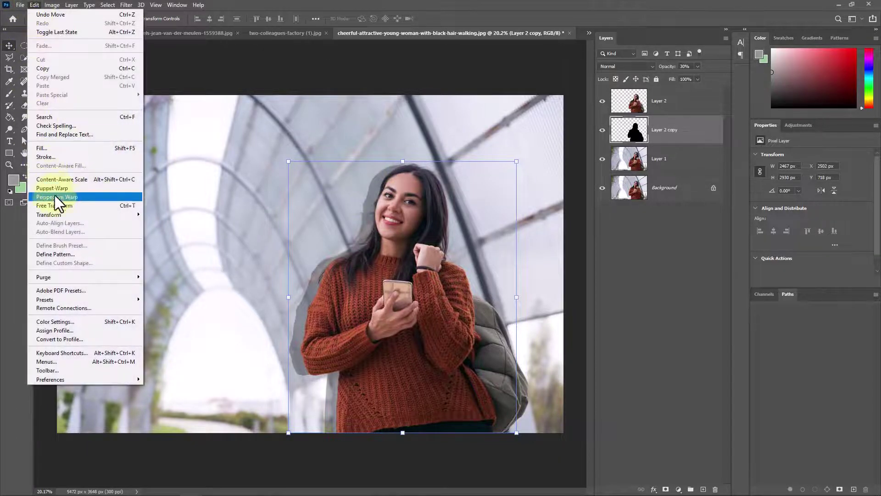
pyautogui.click(114, 205)
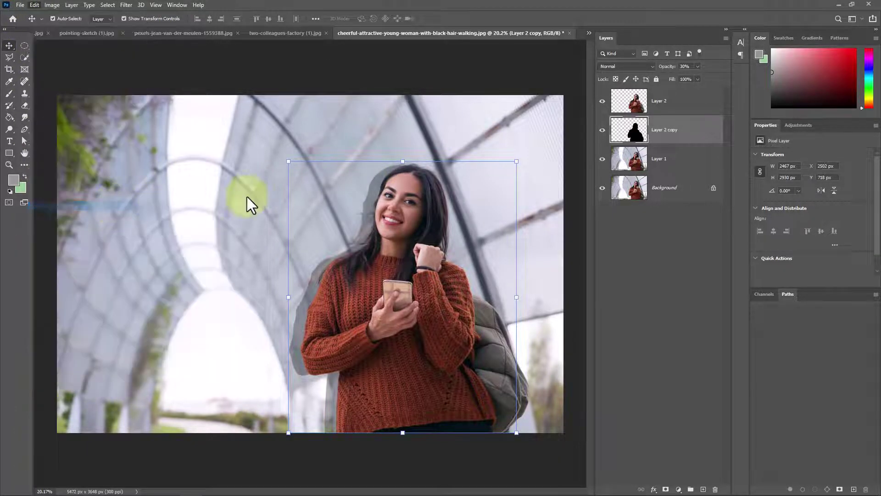
pyautogui.rightClick(514, 163)
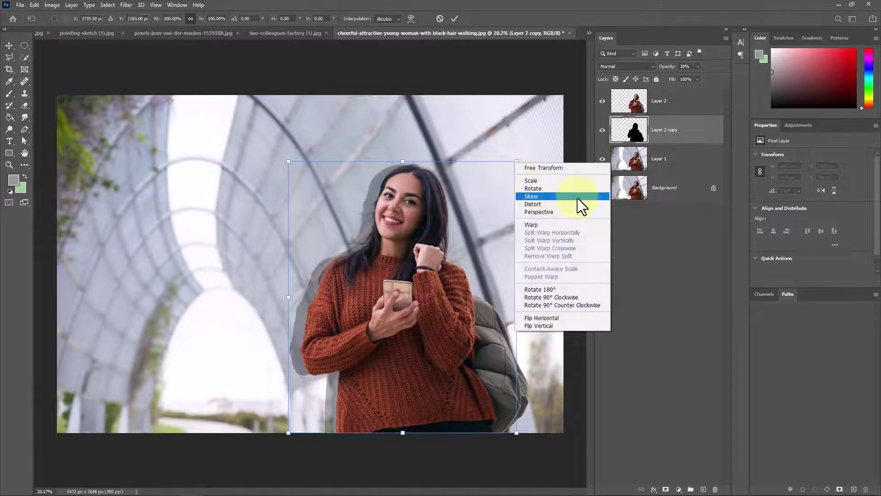
pyautogui.click(558, 211)
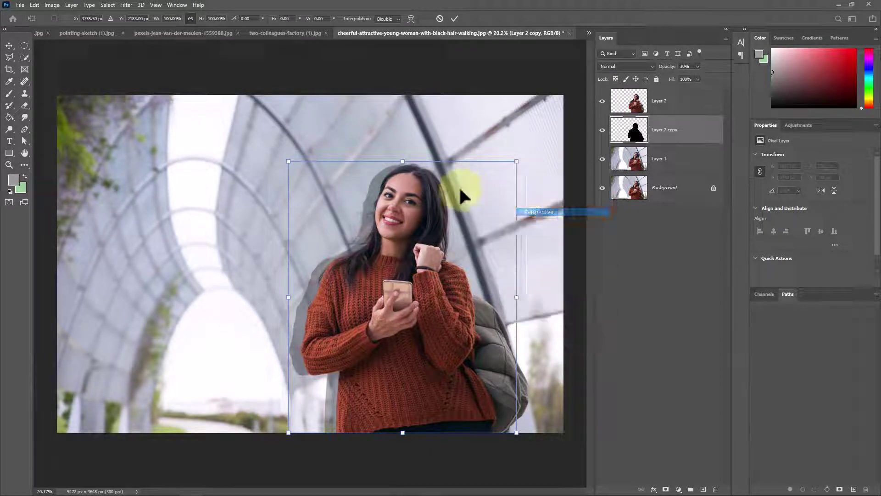
pyautogui.moveTo(516, 162); pyautogui.dragTo(430, 261)
pyautogui.moveTo(497, 241); pyautogui.dragTo(367, 172)
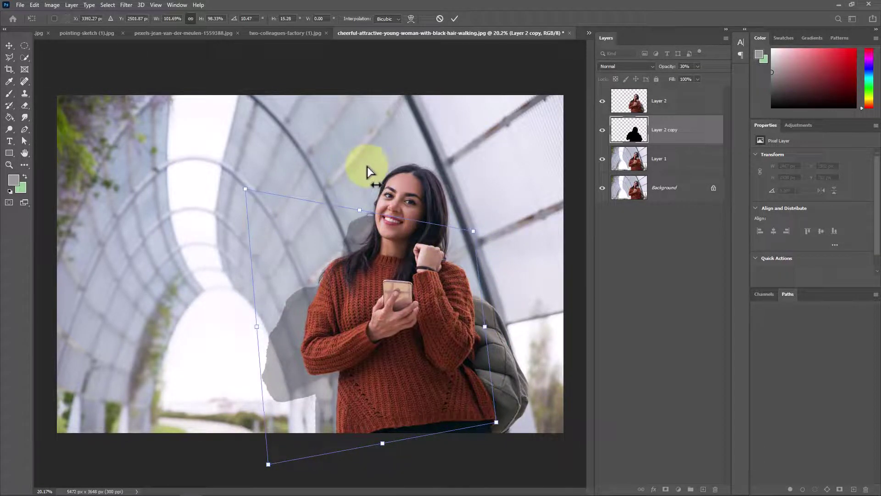
pyautogui.press('Escape')
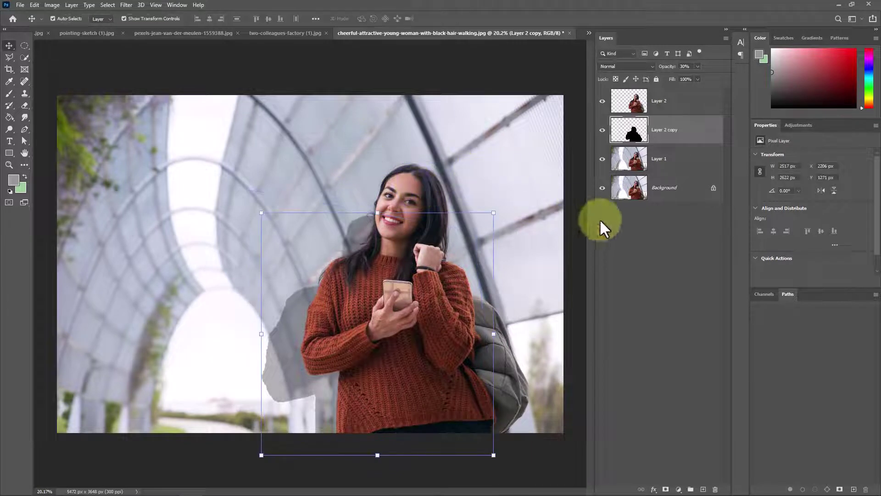
pyautogui.click(602, 230)
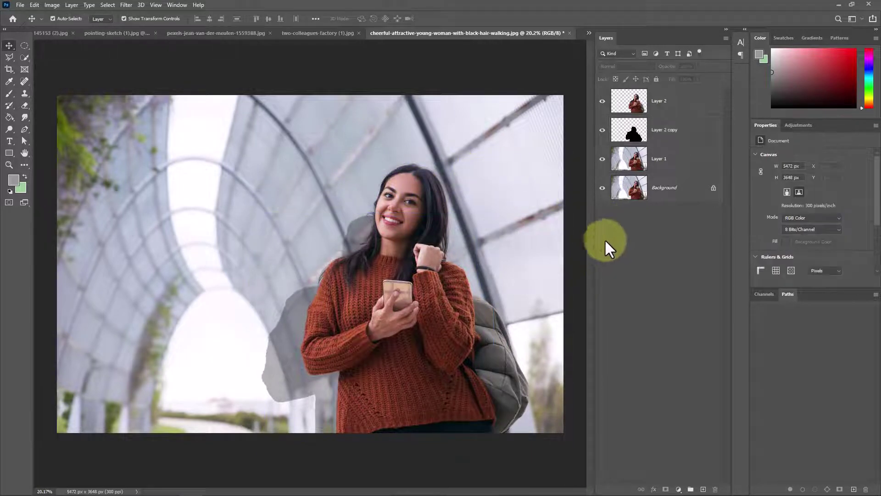
# Step: Delete the silhouette layer, Layer 2 copy
pyautogui.click(666, 106)
pyautogui.click(665, 138)
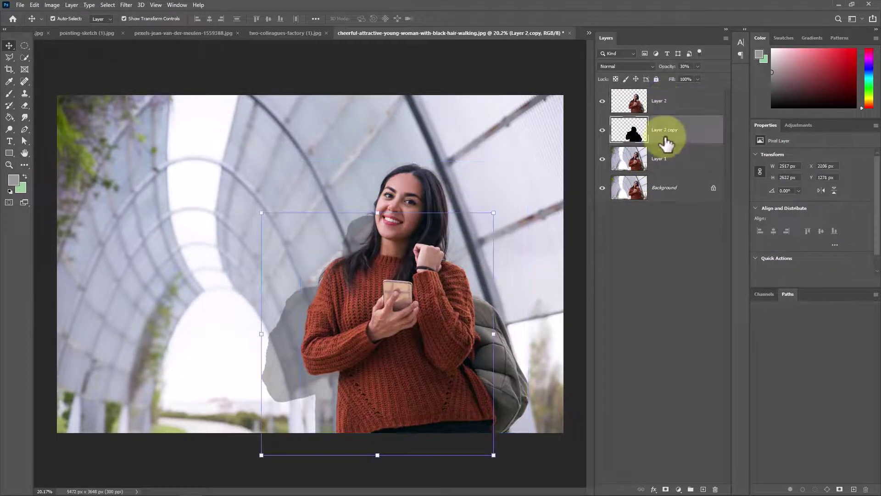
pyautogui.press('Delete')
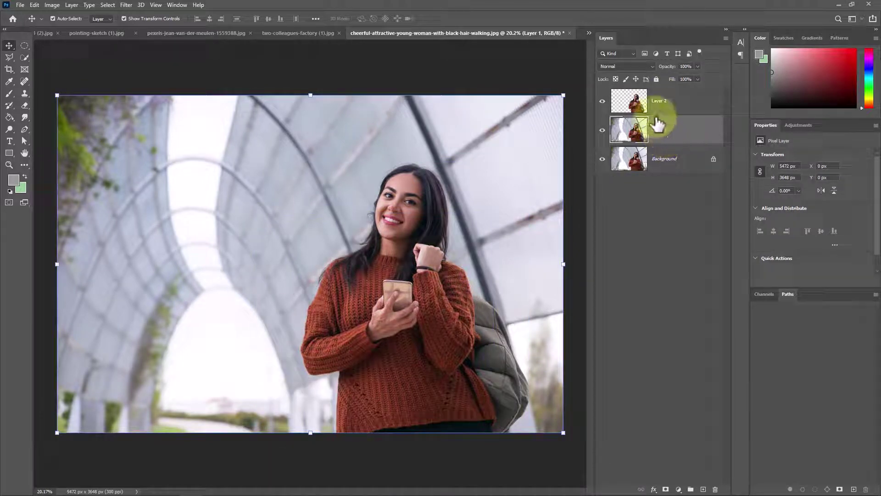
# Step: On Layer 2, draw an elliptical selection of about 48 × 42 px around the iris of the eye on the image's left
pyautogui.click(652, 100)
pyautogui.scroll(5, 395, 193)
pyautogui.scroll(6, 398, 195)
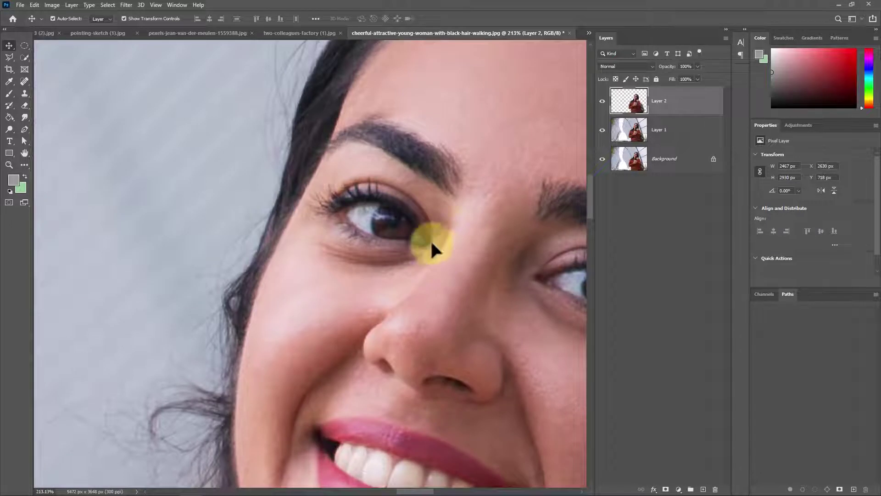
pyautogui.click(25, 46)
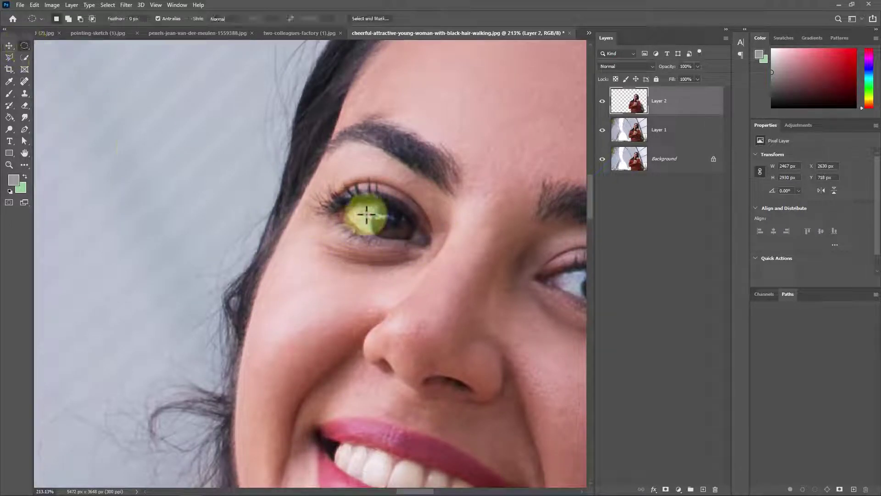
pyautogui.moveTo(368, 203); pyautogui.dragTo(415, 244)
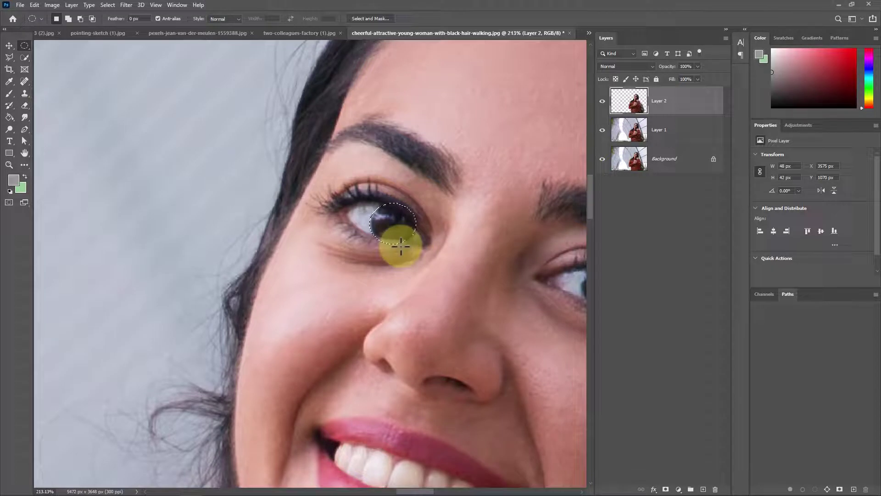
# Step: Recolour the selected iris with Hue/Saturation, setting Hue to +57
pyautogui.hotkey('ctrl', 'u')
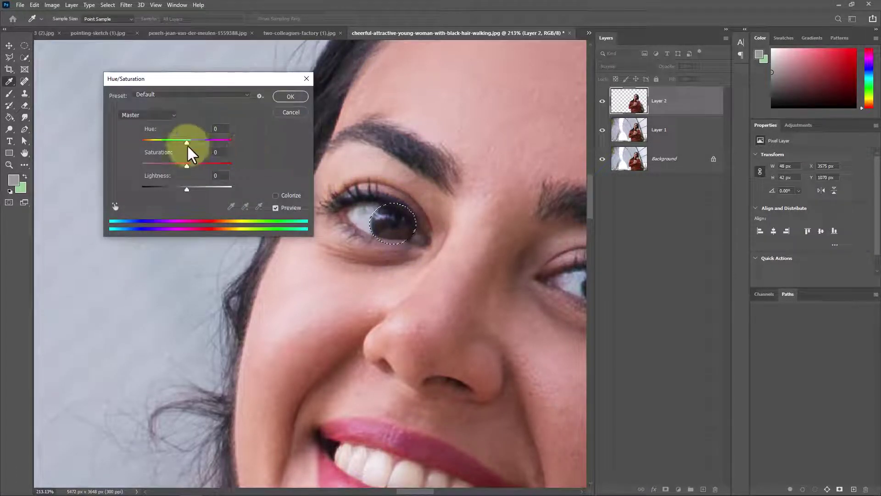
pyautogui.moveTo(187, 140); pyautogui.dragTo(210, 144)
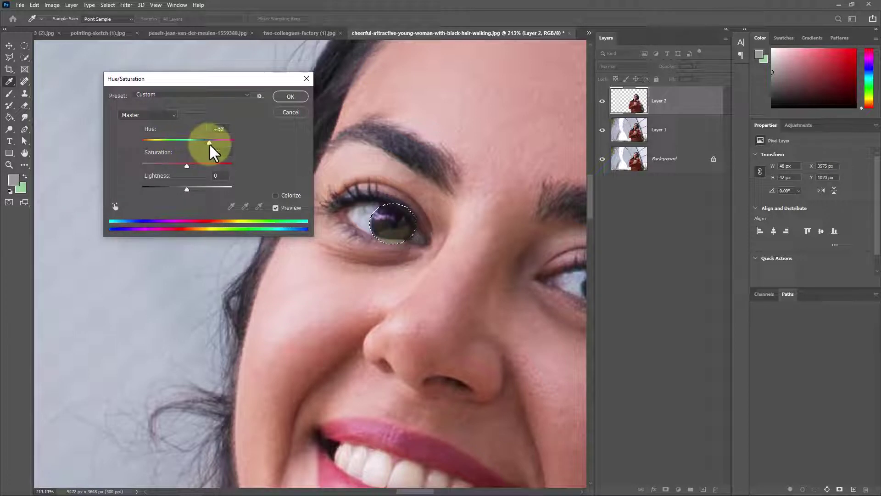
pyautogui.click(289, 98)
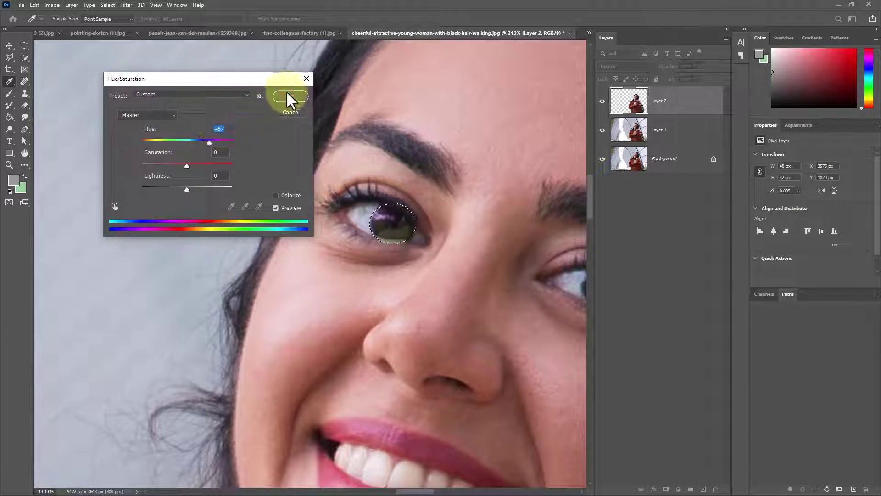
pyautogui.click(287, 98)
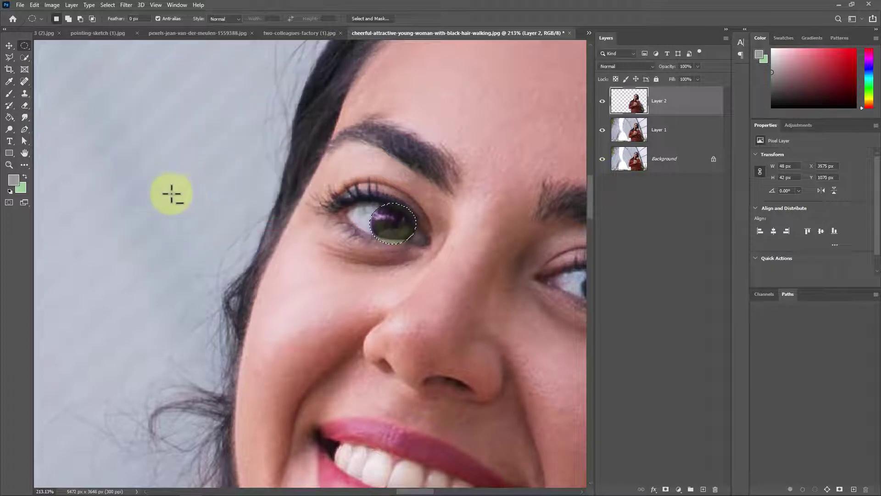
# Step: Replace the selection with a Lasso outline of about 49 × 38 px around the other eye's iris
pyautogui.scroll(-6, 170, 194)
pyautogui.scroll(4, 460, 249)
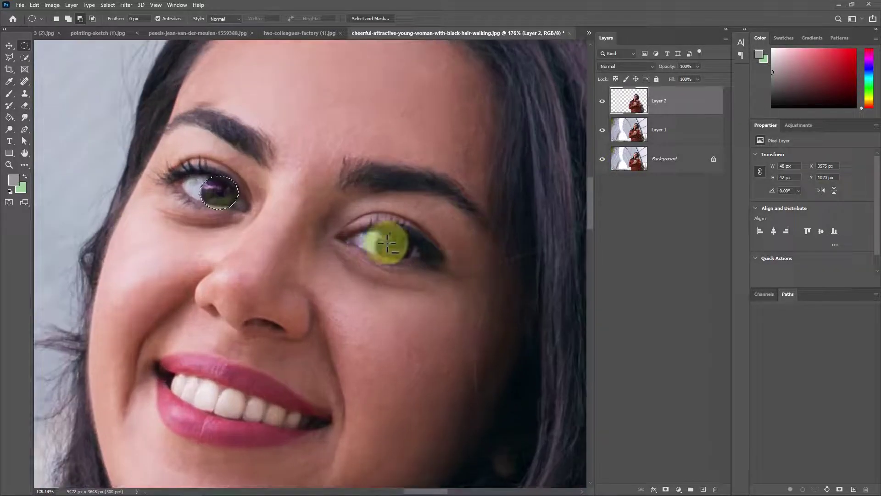
pyautogui.click(9, 57)
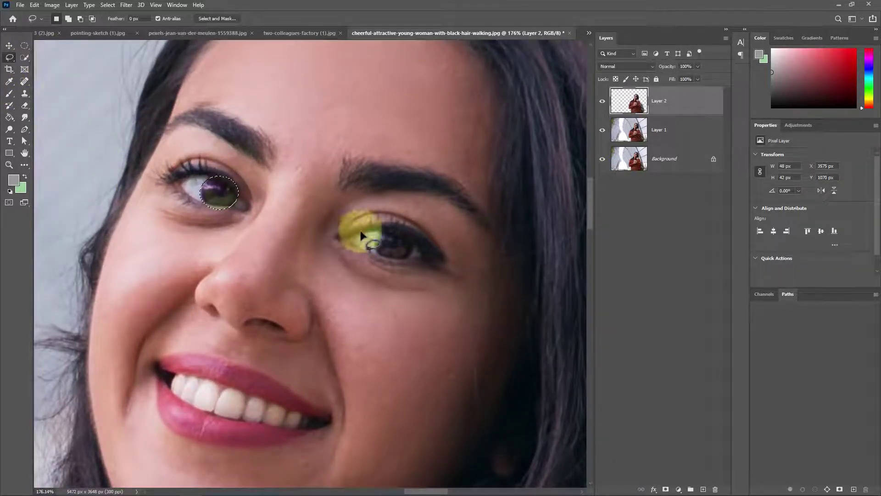
pyautogui.moveTo(380, 232)
pyautogui.mouseDown()
pyautogui.moveTo(374, 239)
pyautogui.moveTo(388, 259)
pyautogui.moveTo(400, 253)
pyautogui.moveTo(409, 239)
pyautogui.moveTo(380, 232)
pyautogui.mouseUp()
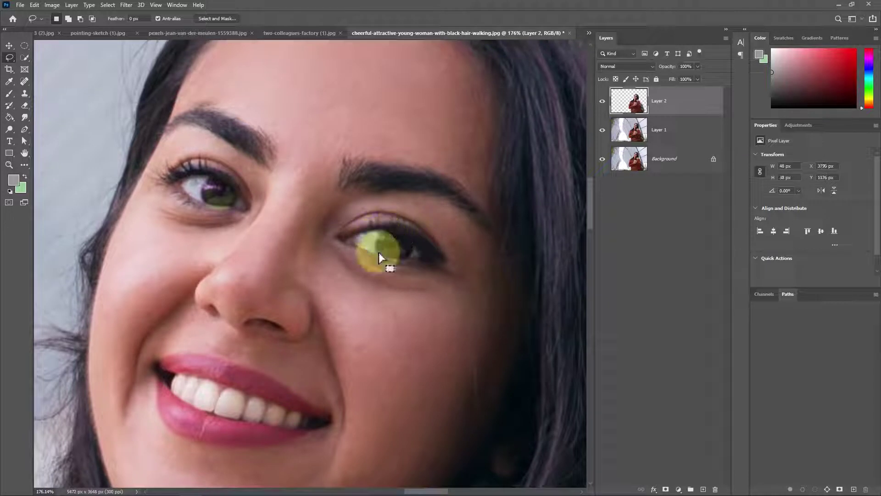
# Step: Set Hue to +57 with Hue/Saturation for the second iris, and clear the selection
pyautogui.hotkey('ctrl', 'u')
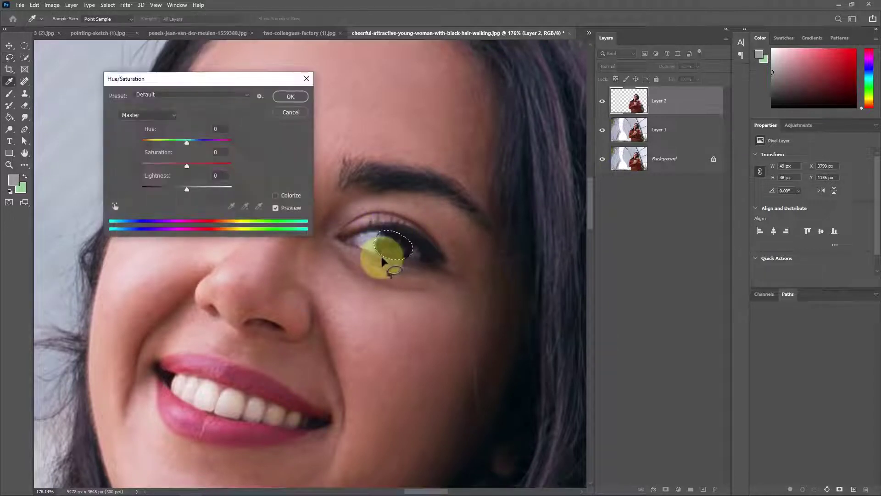
pyautogui.moveTo(187, 141); pyautogui.dragTo(207, 127)
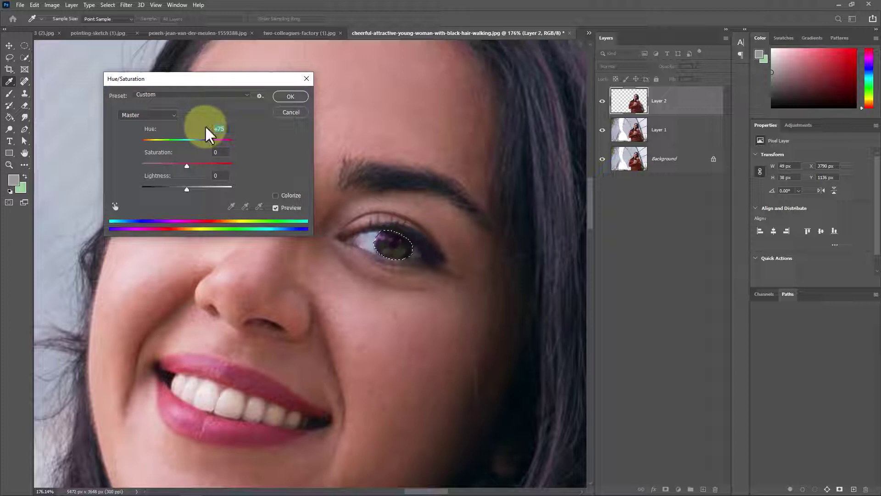
pyautogui.press('BackSpace')
pyautogui.write('57')
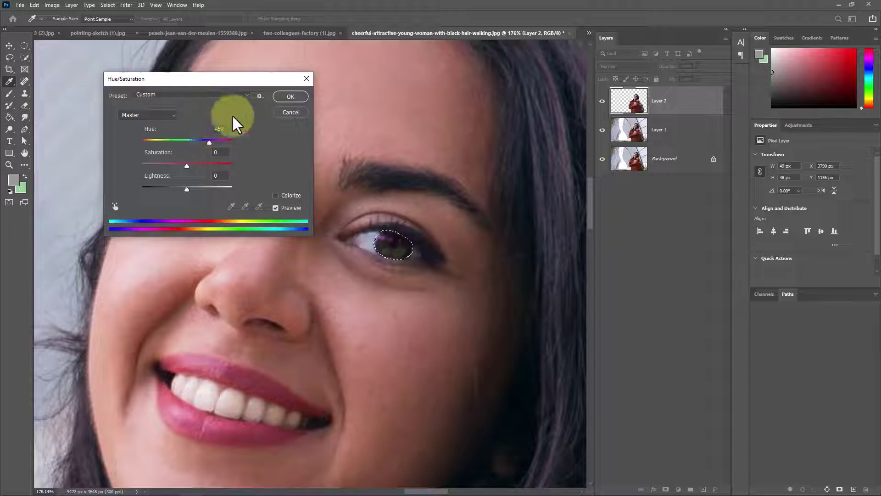
pyautogui.click(287, 97)
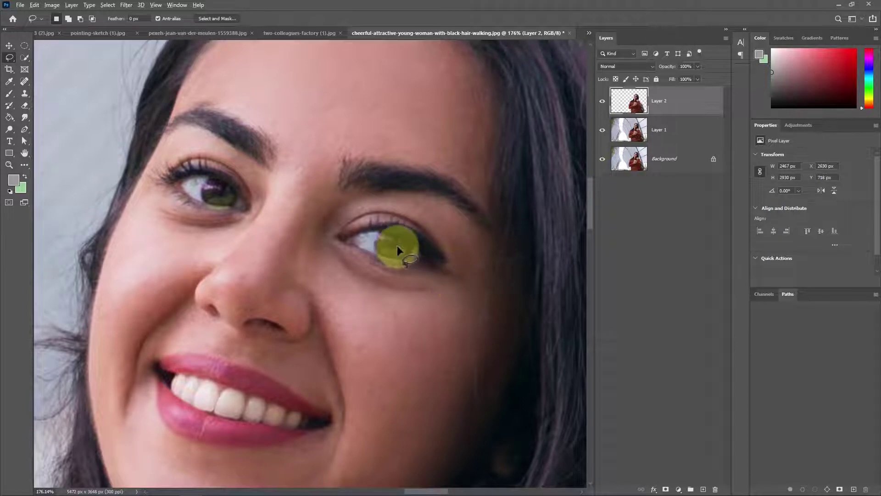
# Step: Outline the woman's lower lip with the Lasso tool, a selection about 183 px wide and 93 px high
pyautogui.scroll(-5, 394, 246)
pyautogui.scroll(-4, 398, 246)
pyautogui.scroll(-5, 397, 246)
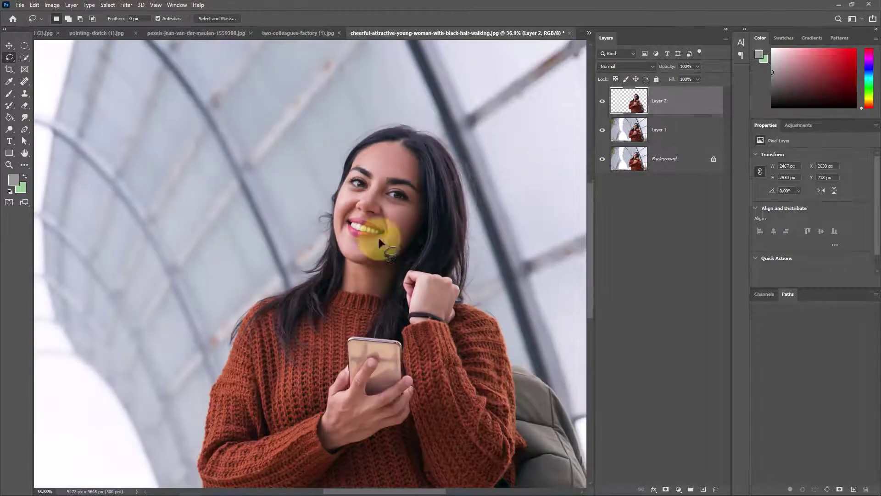
pyautogui.scroll(6, 361, 226)
pyautogui.scroll(5, 360, 225)
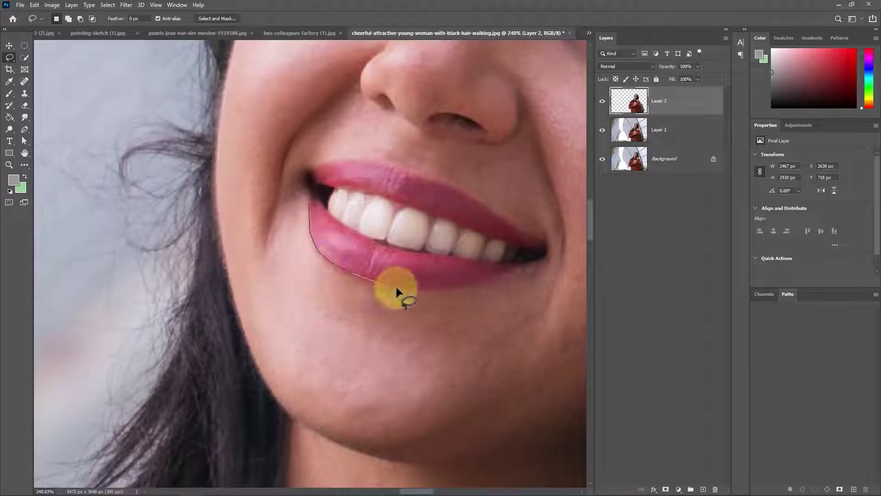
pyautogui.moveTo(461, 287)
pyautogui.mouseDown()
pyautogui.moveTo(506, 268)
pyautogui.moveTo(396, 255)
pyautogui.mouseUp()
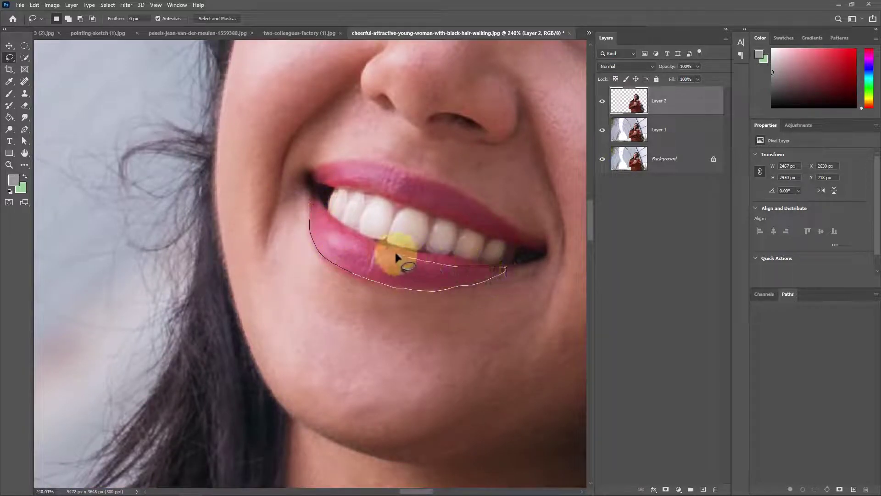
pyautogui.moveTo(345, 223); pyautogui.dragTo(308, 192)
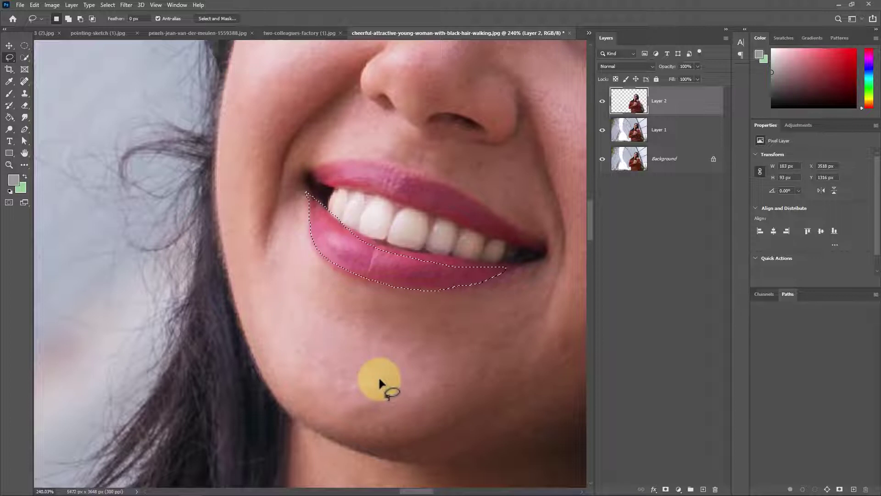
# Step: Try Hue +19 on the lower lip with Hue/Saturation, cancel the adjustment, and clear the selection
pyautogui.hotkey('ctrl', 'u')
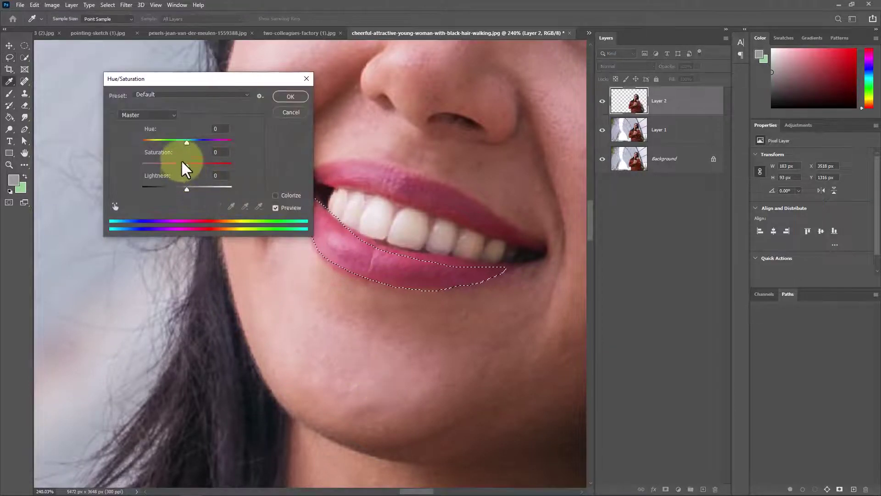
pyautogui.moveTo(188, 143)
pyautogui.mouseDown()
pyautogui.moveTo(154, 142)
pyautogui.moveTo(207, 141)
pyautogui.moveTo(196, 141)
pyautogui.mouseUp()
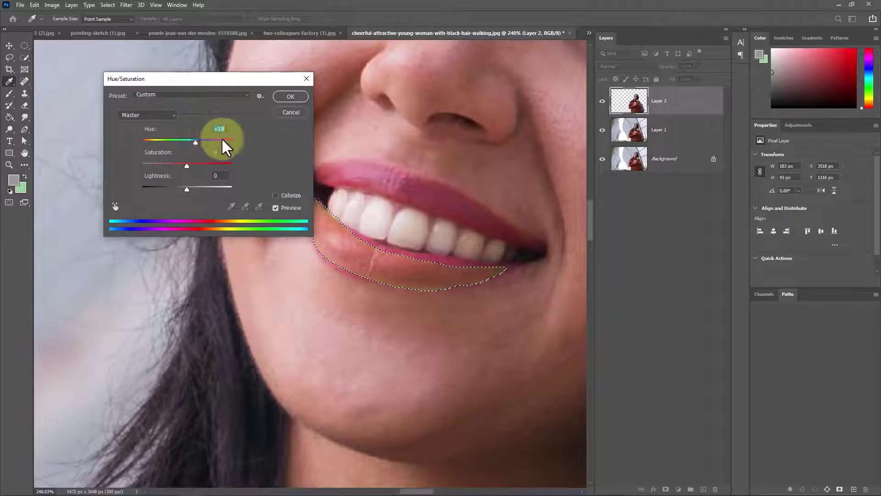
pyautogui.click(288, 113)
pyautogui.press('l')
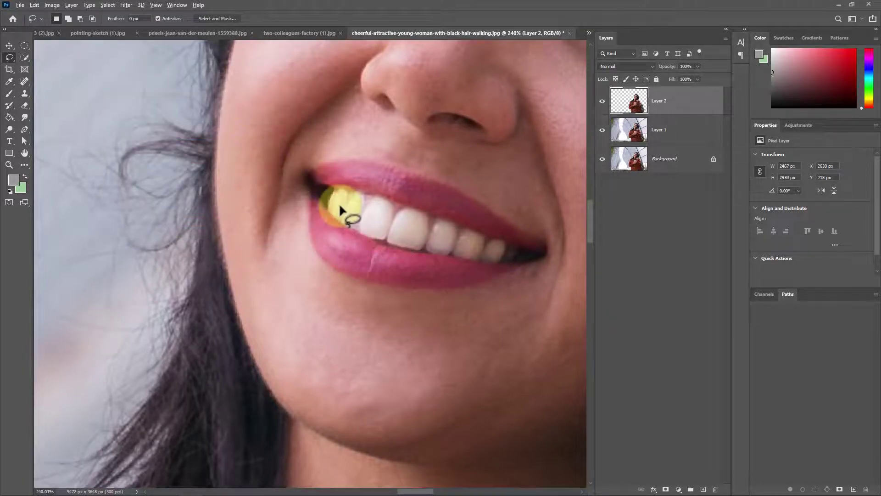
# Step: Outline the woman's sweater with the Lasso tool, a selection about 2264 px wide and 1900 px high
pyautogui.scroll(-5, 339, 202)
pyautogui.scroll(-5, 340, 204)
pyautogui.scroll(-1, 336, 257)
pyautogui.scroll(1, 338, 335)
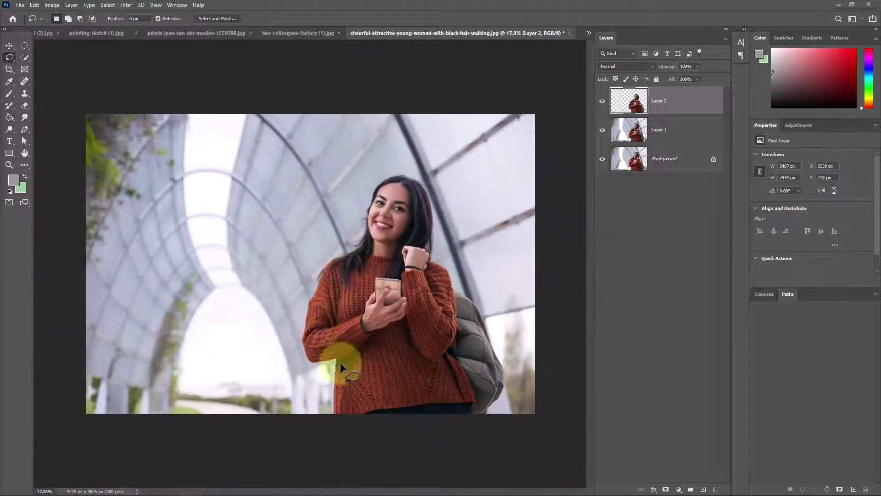
pyautogui.moveTo(333, 415)
pyautogui.mouseDown()
pyautogui.moveTo(336, 378)
pyautogui.moveTo(299, 335)
pyautogui.moveTo(325, 262)
pyautogui.moveTo(407, 258)
pyautogui.moveTo(460, 290)
pyautogui.moveTo(477, 338)
pyautogui.moveTo(472, 393)
pyautogui.moveTo(385, 425)
pyautogui.moveTo(318, 433)
pyautogui.moveTo(346, 435)
pyautogui.mouseUp()
# Step: Try Hue -65 on the sweater with Hue/Saturation, undo the adjustment, and clear the selection
pyautogui.hotkey('ctrl', 'u')
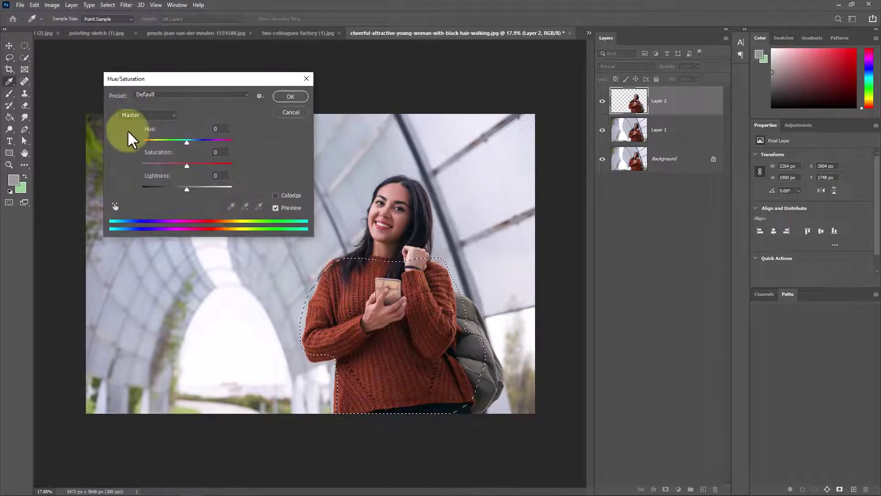
pyautogui.moveTo(181, 141); pyautogui.dragTo(163, 140)
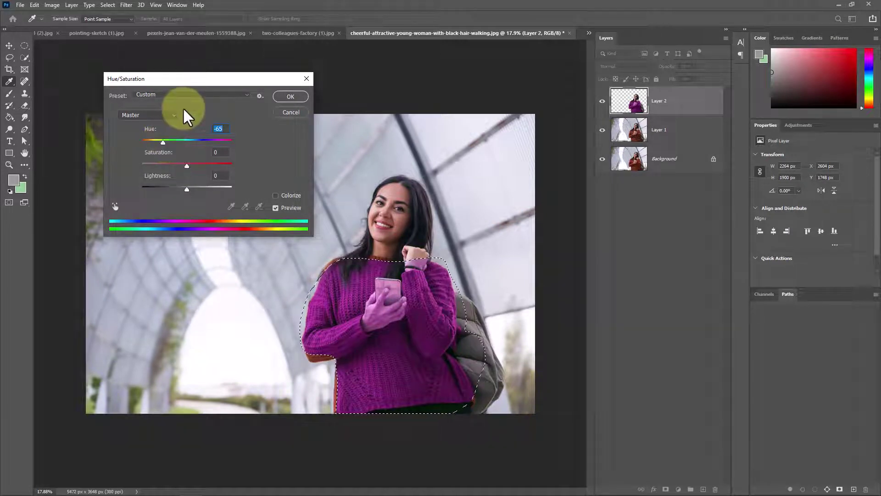
pyautogui.moveTo(189, 80); pyautogui.dragTo(214, 118)
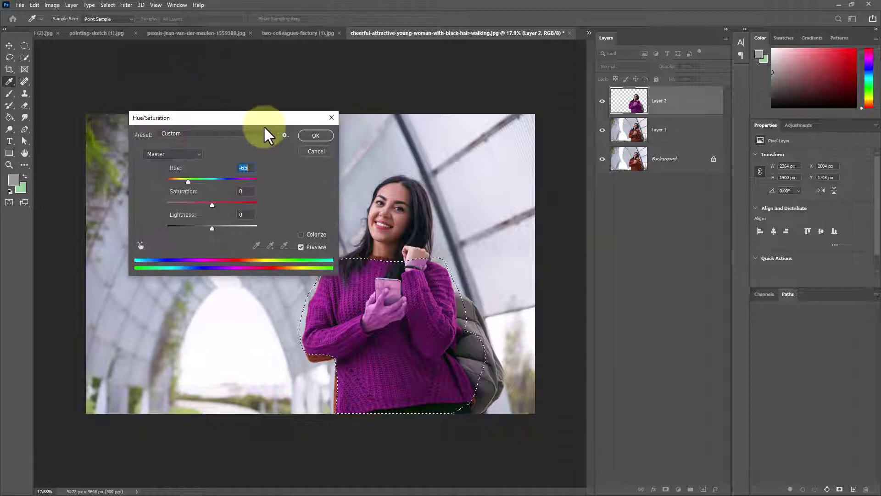
pyautogui.click(313, 135)
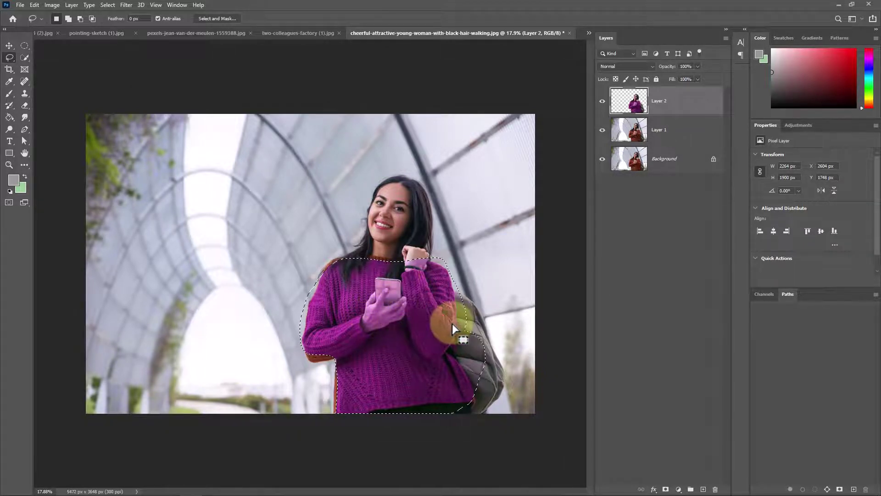
pyautogui.hotkey('ctrl', 'z')
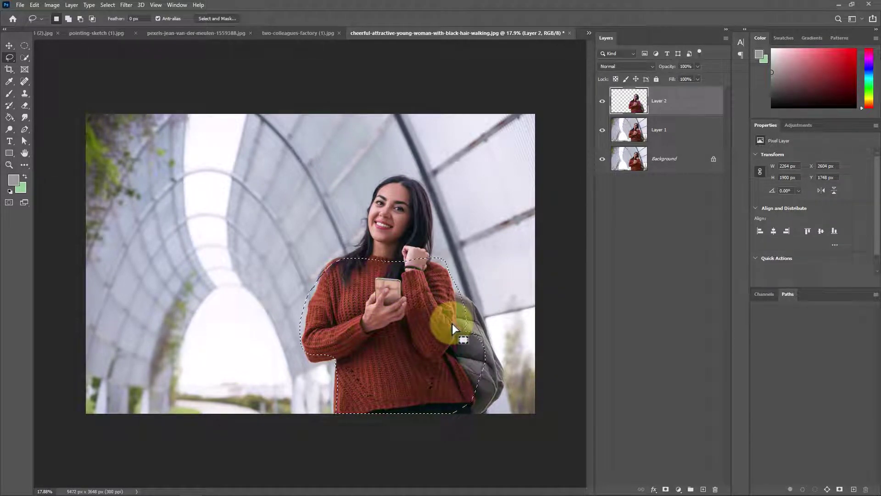
pyautogui.hotkey('ctrl', 'd')
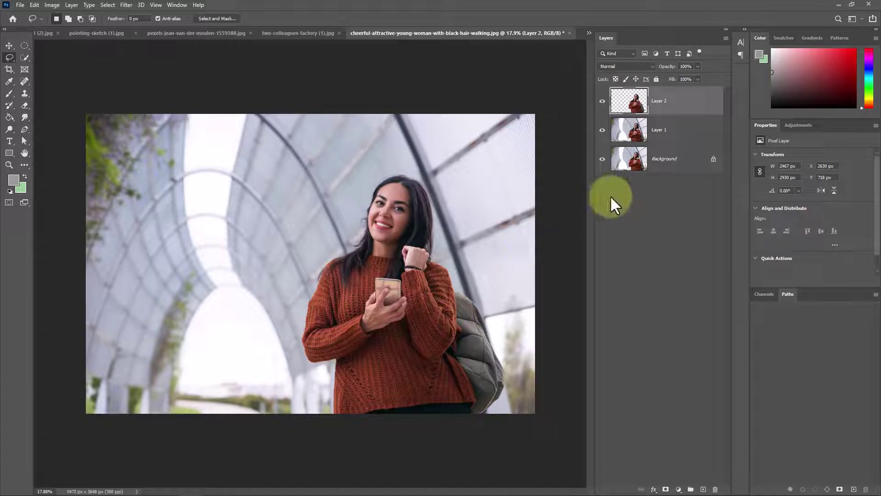
# Step: Shift Layer 2 toward green with Color Balance in the midtones, shadows and highlights, and compare by hiding and showing the layer
pyautogui.click(53, 5)
pyautogui.moveTo(92, 30)
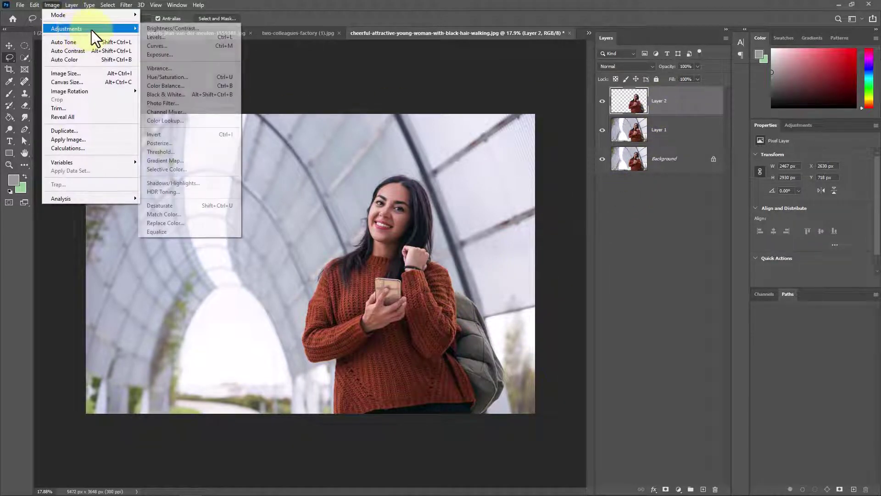
pyautogui.click(189, 85)
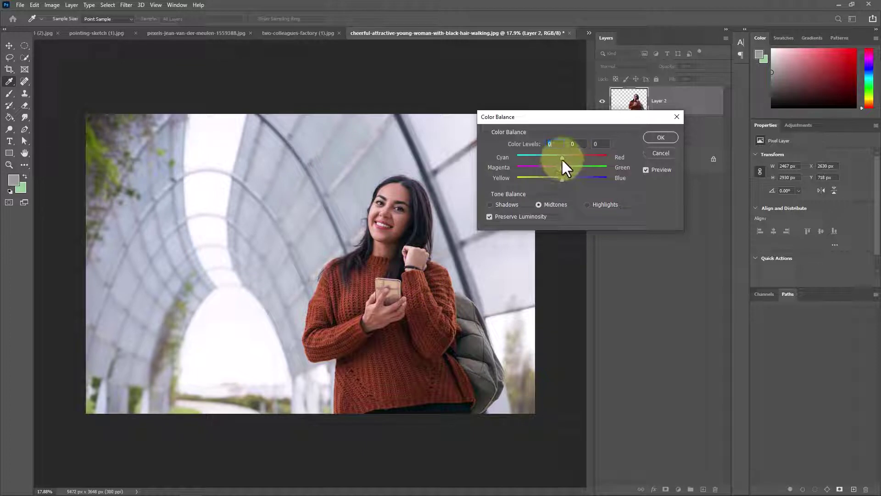
pyautogui.moveTo(562, 157); pyautogui.dragTo(589, 159)
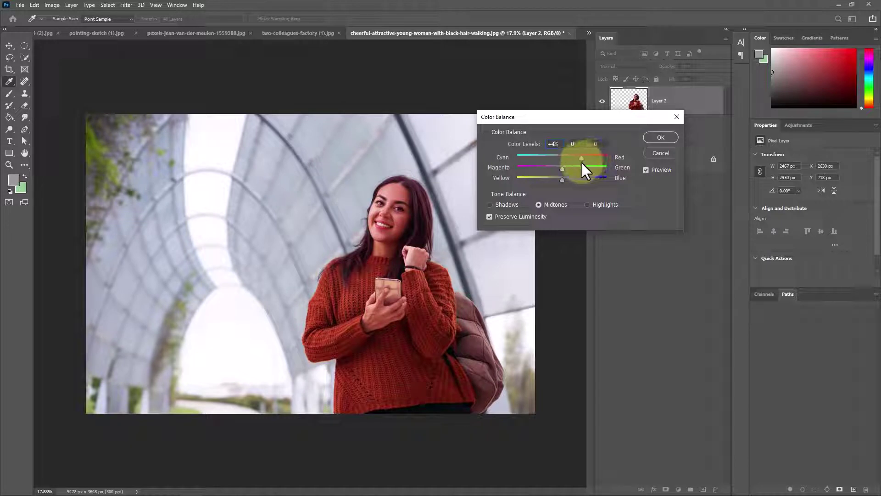
pyautogui.click(497, 204)
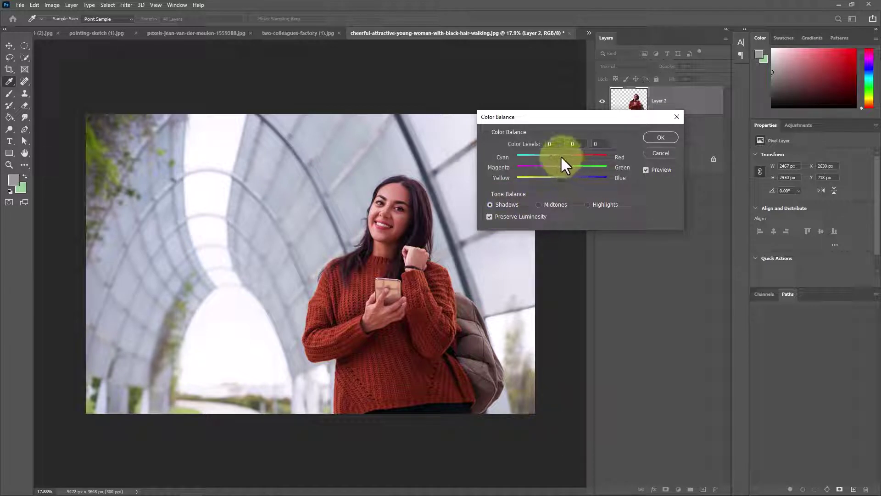
pyautogui.moveTo(548, 158); pyautogui.dragTo(556, 176)
pyautogui.click(555, 205)
pyautogui.click(587, 204)
pyautogui.click(668, 136)
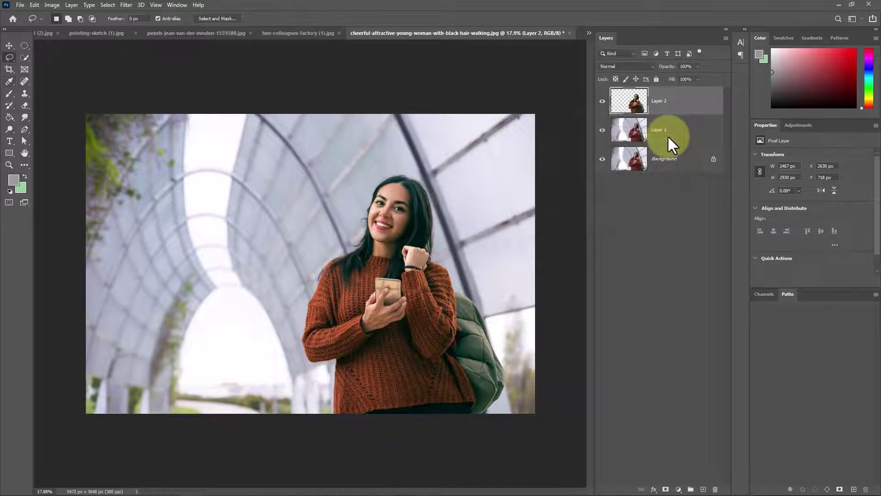
pyautogui.click(604, 105)
pyautogui.click(603, 104)
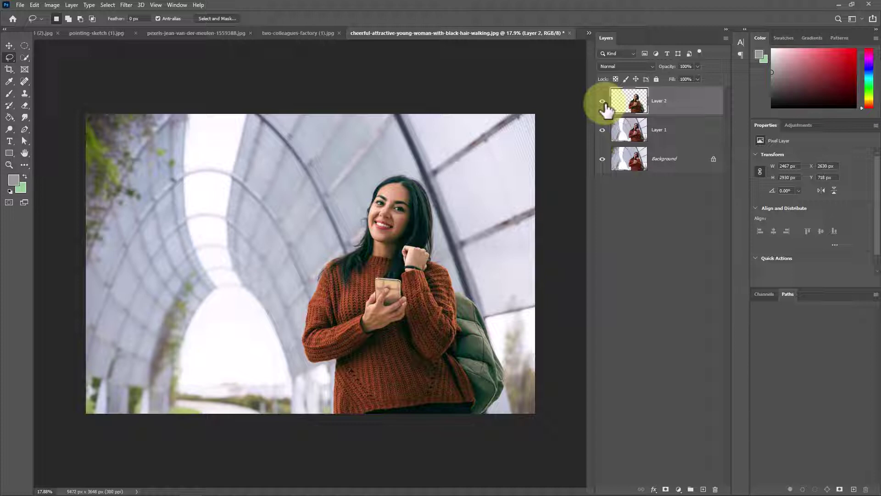
# Step: Try shifting Layer 2's midtones toward cyan and yellow with a second Color Balance, and cancel the adjustment
pyautogui.click(51, 5)
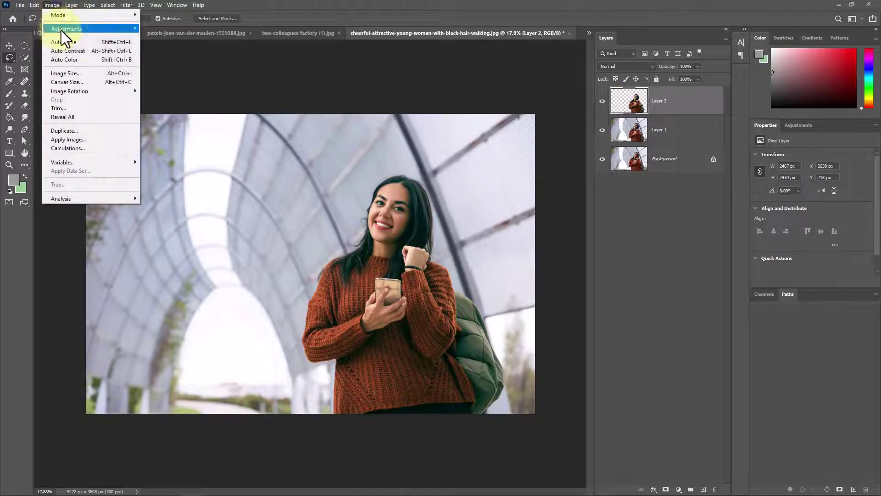
pyautogui.moveTo(111, 26)
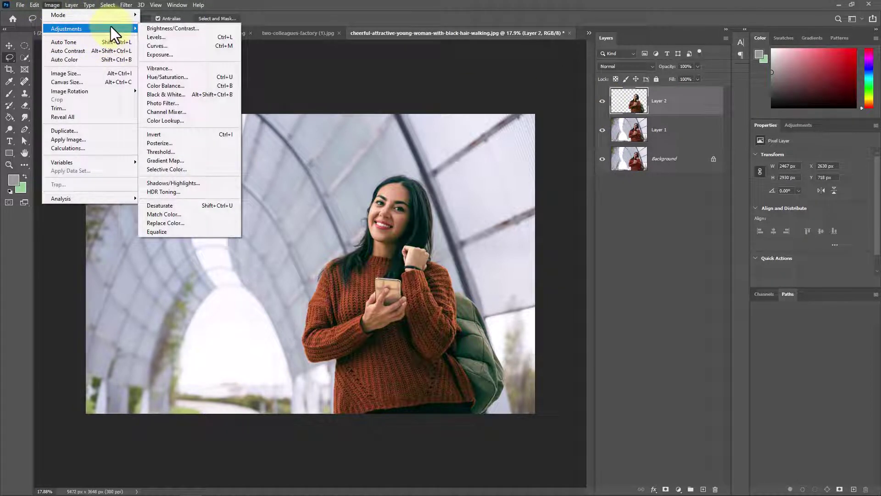
pyautogui.click(219, 89)
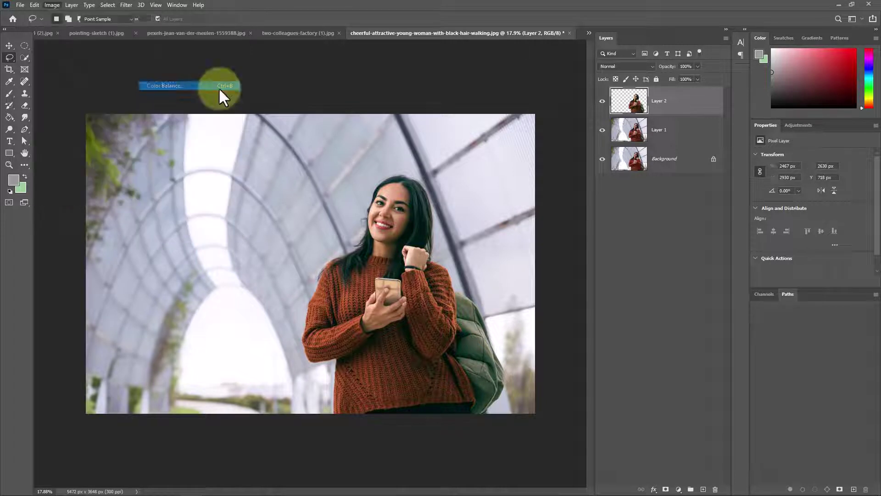
pyautogui.moveTo(591, 177); pyautogui.dragTo(559, 168)
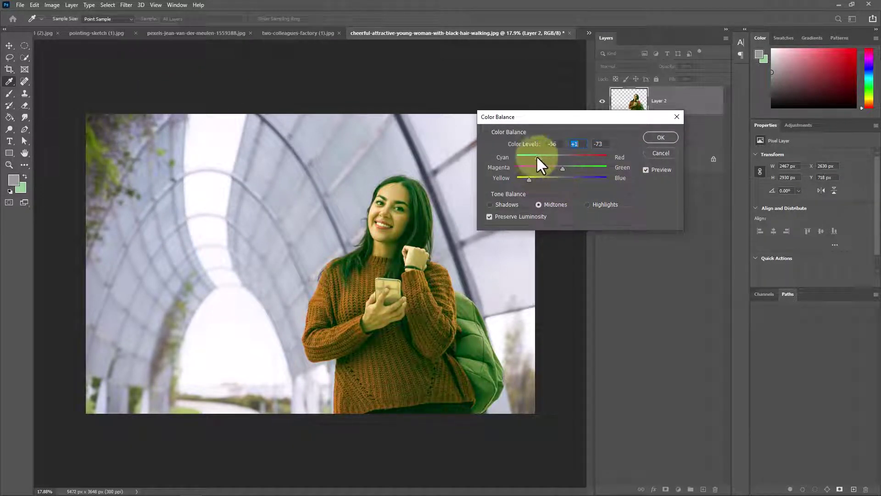
pyautogui.click(505, 203)
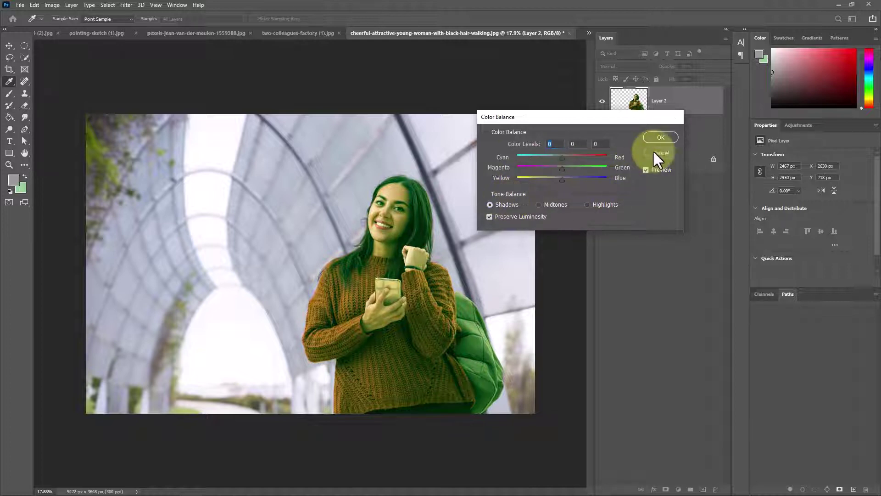
pyautogui.click(654, 151)
# Step: Switch to the pointing-sketch image, try midtone Color Balance levels -15, +90 and -42 on its Background layer, and cancel the adjustment
pyautogui.click(110, 34)
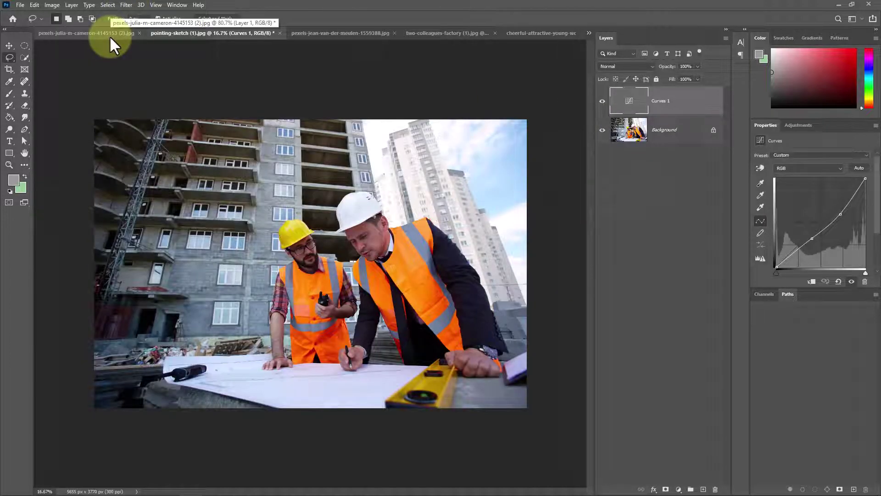
pyautogui.click(52, 5)
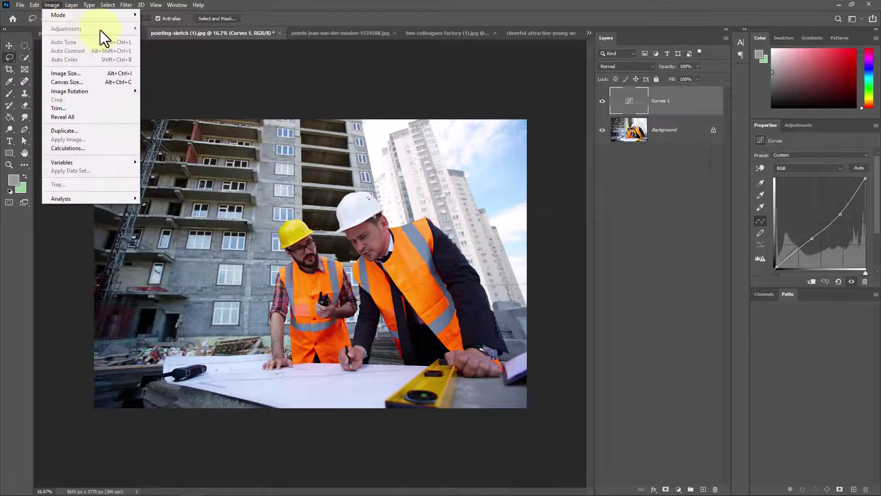
pyautogui.click(670, 139)
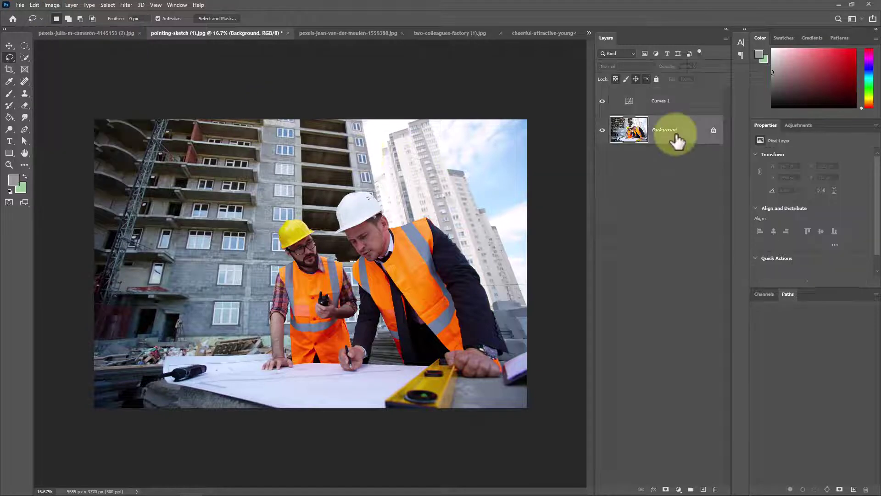
pyautogui.click(55, 6)
pyautogui.moveTo(100, 27)
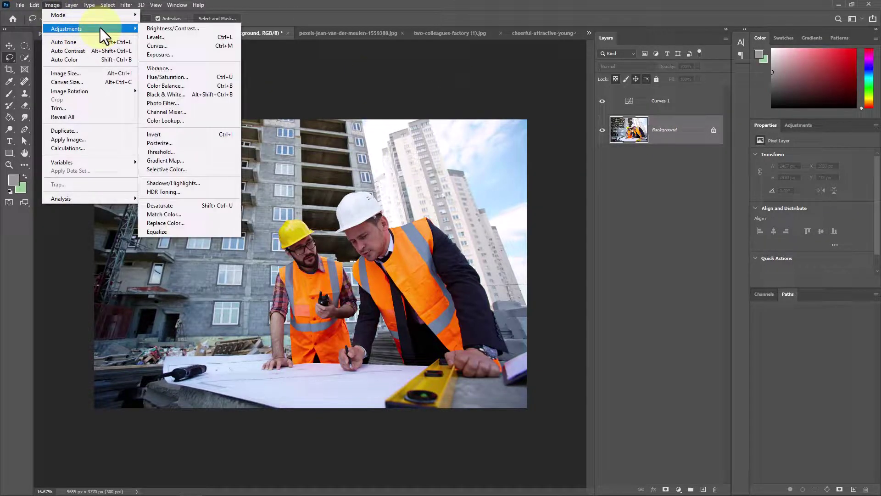
pyautogui.click(200, 86)
pyautogui.moveTo(566, 179); pyautogui.dragTo(525, 158)
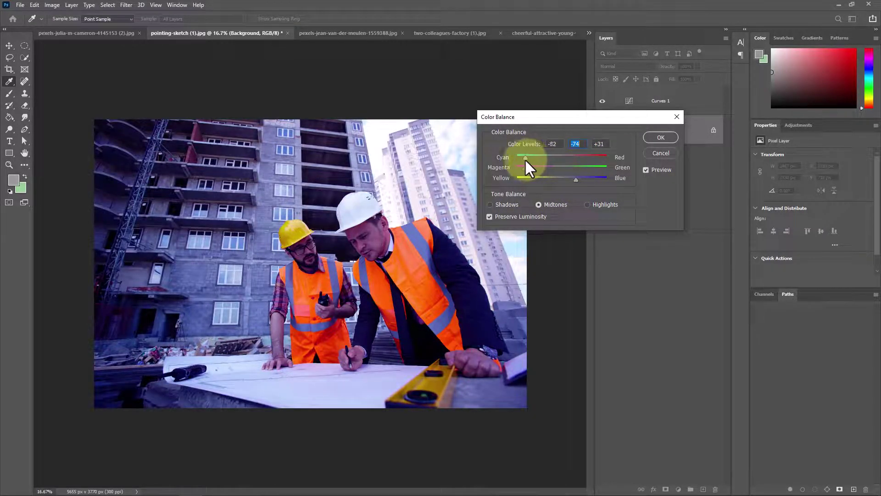
pyautogui.moveTo(574, 178); pyautogui.dragTo(601, 166)
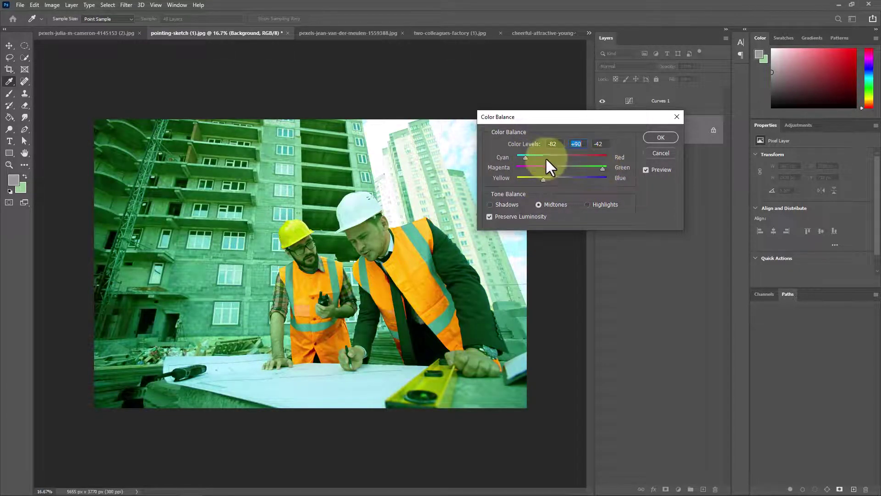
pyautogui.moveTo(531, 158); pyautogui.dragTo(555, 158)
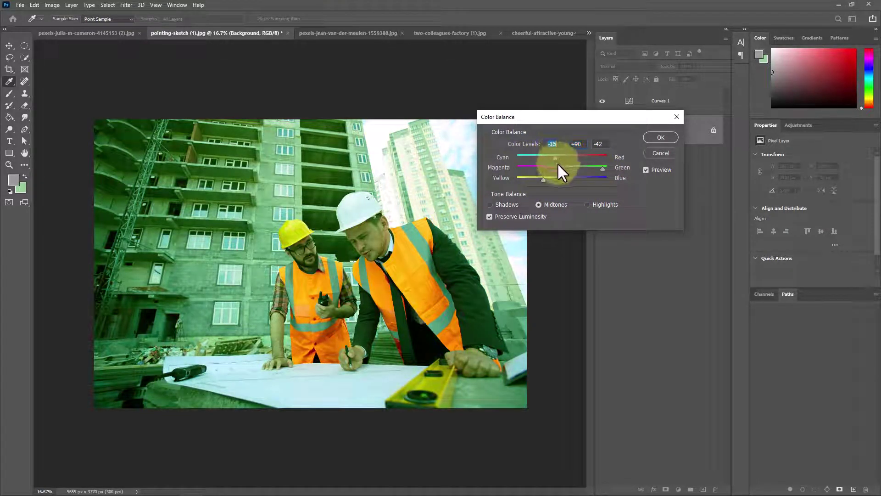
pyautogui.click(652, 156)
pyautogui.press('l')
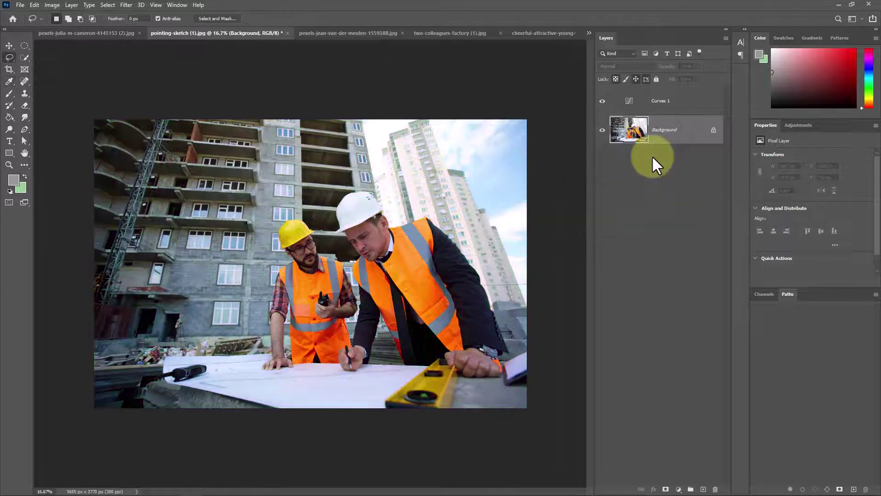
# Step: Preview the default Black & White conversion on the Background layer of the pointing-sketch image, and cancel it
pyautogui.click(53, 5)
pyautogui.moveTo(73, 30)
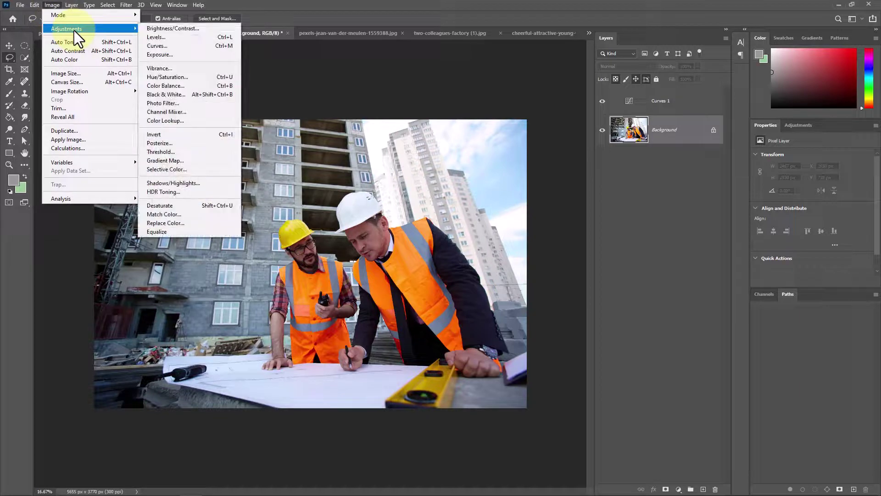
pyautogui.click(194, 98)
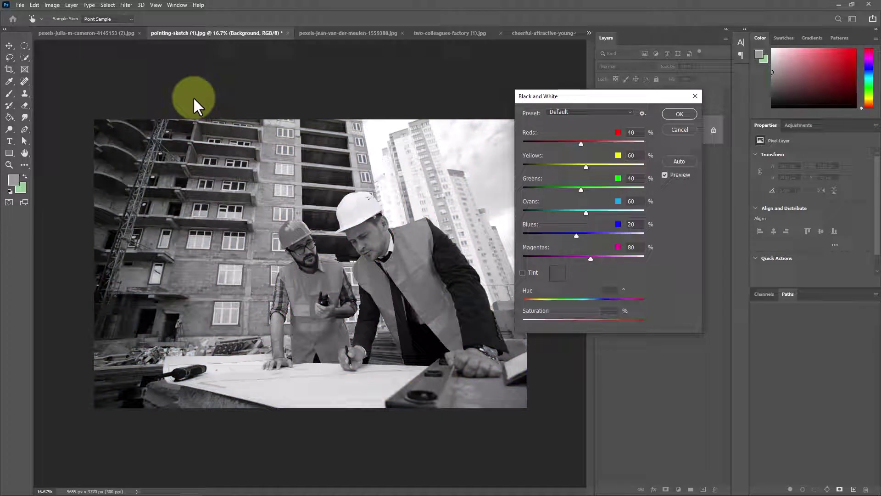
pyautogui.click(674, 130)
# Step: Return to the woman's image and set Layer 2's Black & White mix to reds 57, yellows 79, greens 21, cyans -9, blues 104, magentas 142
pyautogui.click(320, 37)
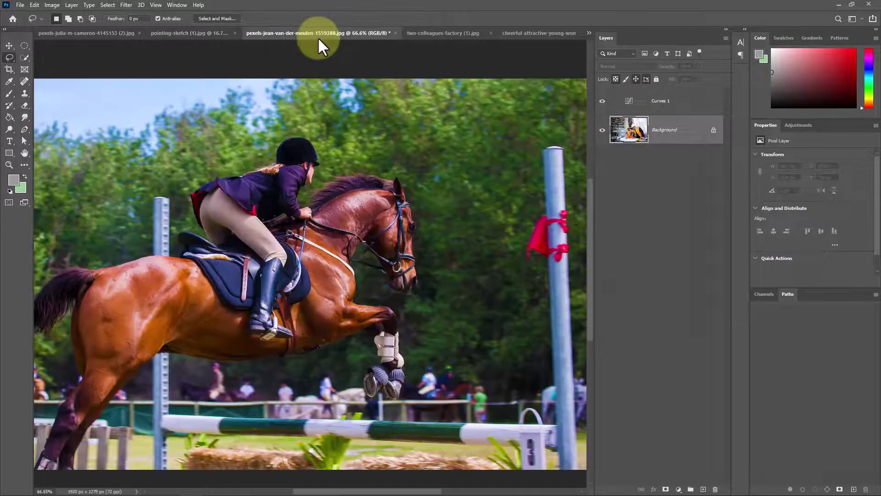
pyautogui.click(444, 33)
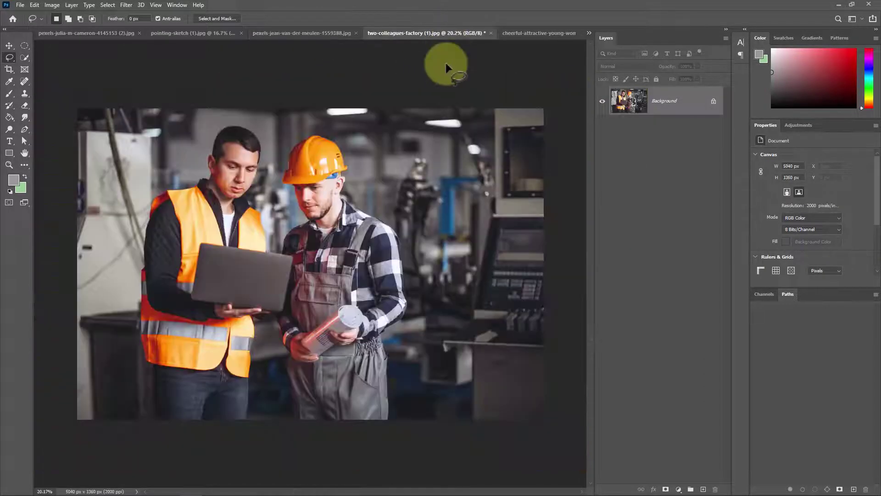
pyautogui.click(534, 35)
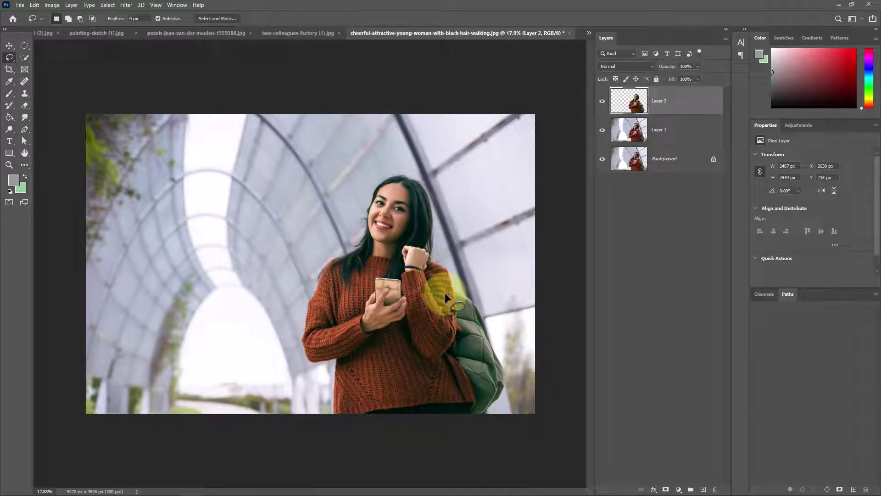
pyautogui.click(52, 5)
pyautogui.moveTo(95, 28)
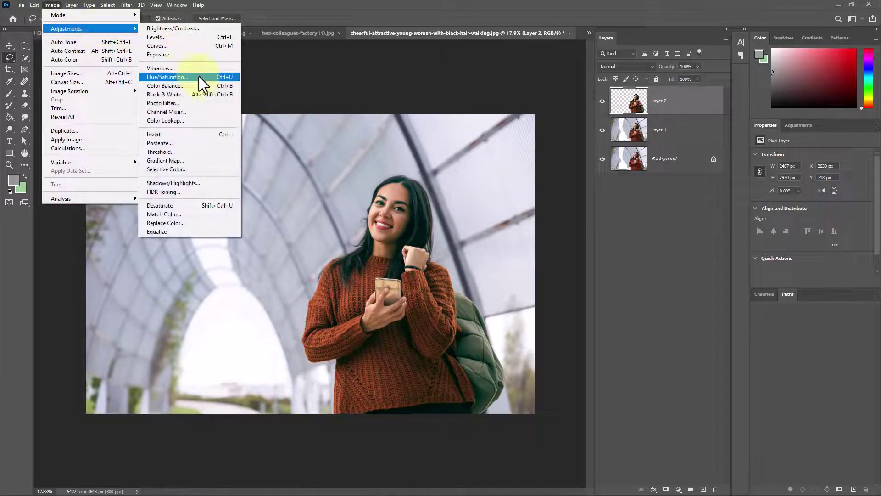
pyautogui.click(205, 94)
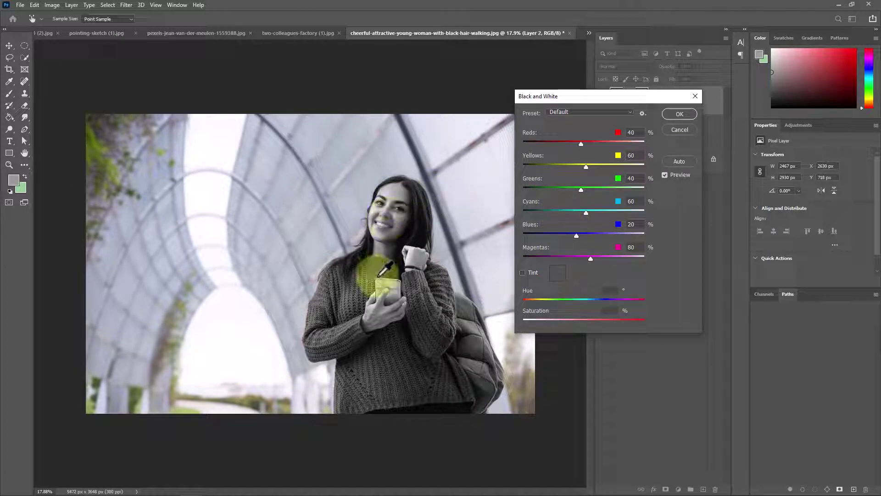
pyautogui.moveTo(580, 142)
pyautogui.mouseDown()
pyautogui.moveTo(607, 142)
pyautogui.moveTo(563, 142)
pyautogui.moveTo(577, 143)
pyautogui.mouseUp()
pyautogui.moveTo(577, 144); pyautogui.dragTo(600, 248)
# Step: Try an orange-yellow tint with hue 42 and saturation 69 on Layer 2, turn it off, and apply the untinted Black & White mix
pyautogui.click(523, 273)
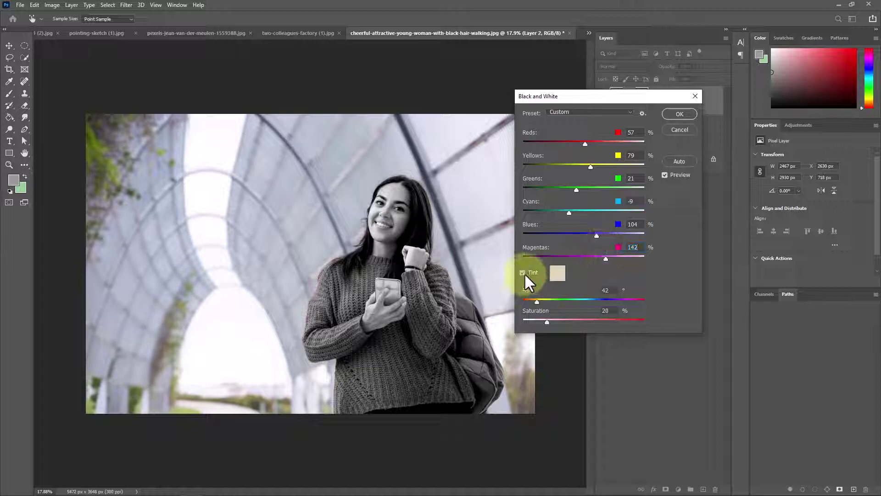
pyautogui.click(556, 273)
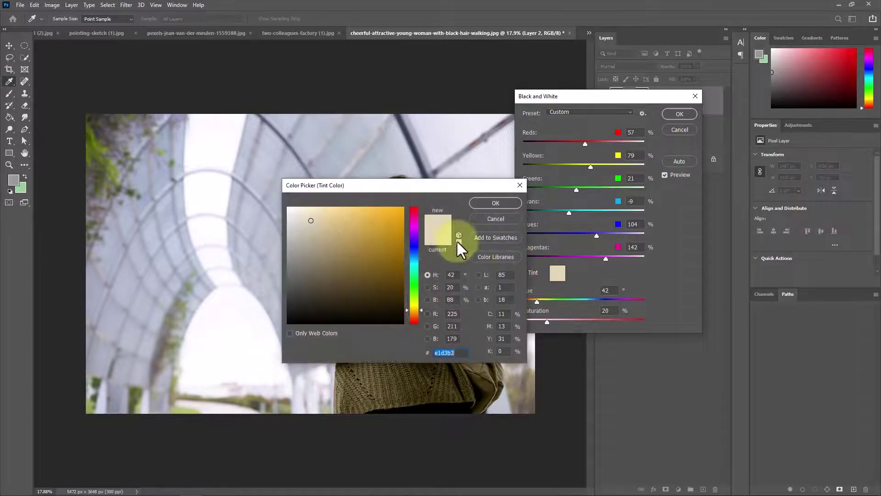
pyautogui.moveTo(358, 232); pyautogui.dragTo(368, 207)
pyautogui.click(493, 202)
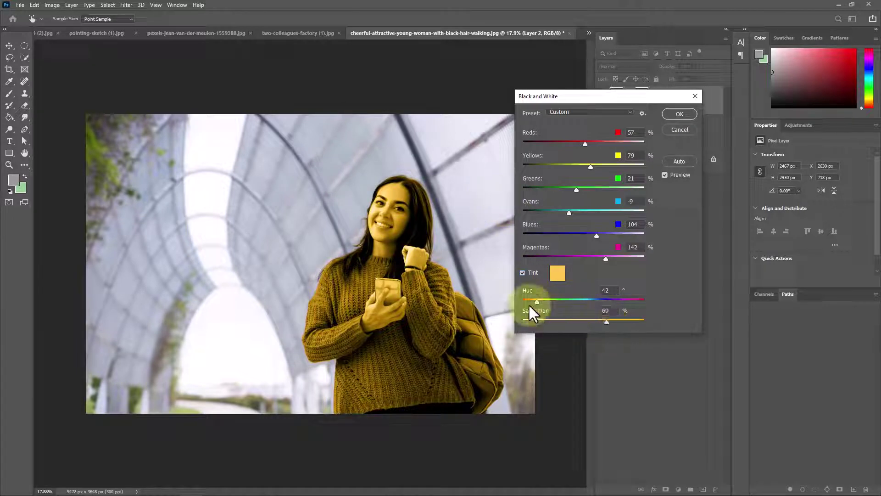
pyautogui.moveTo(538, 301)
pyautogui.mouseDown()
pyautogui.moveTo(558, 301)
pyautogui.moveTo(536, 301)
pyautogui.mouseUp()
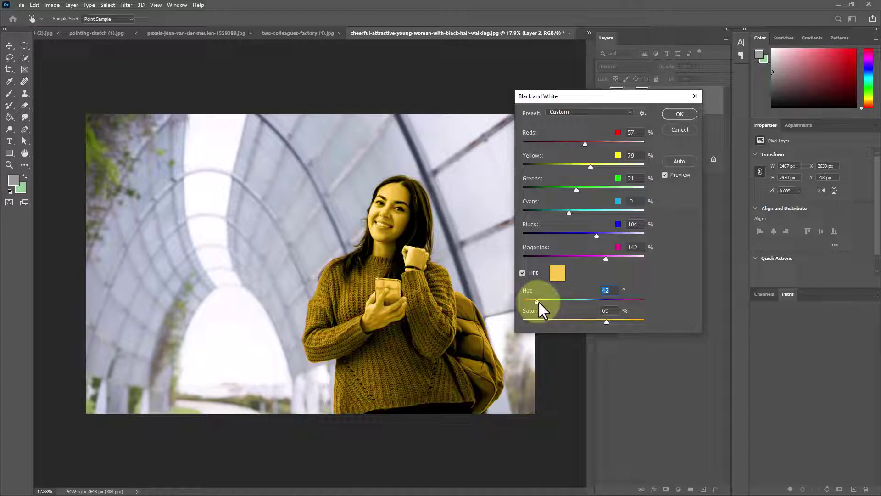
pyautogui.click(523, 272)
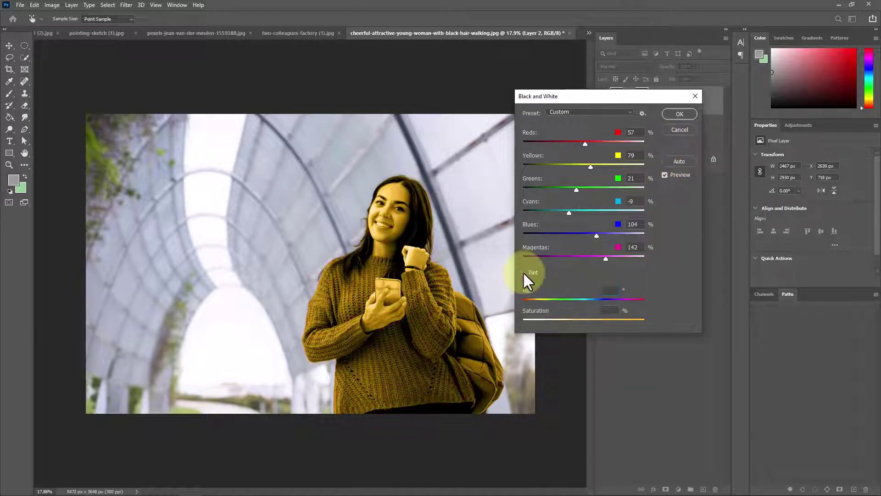
pyautogui.click(679, 114)
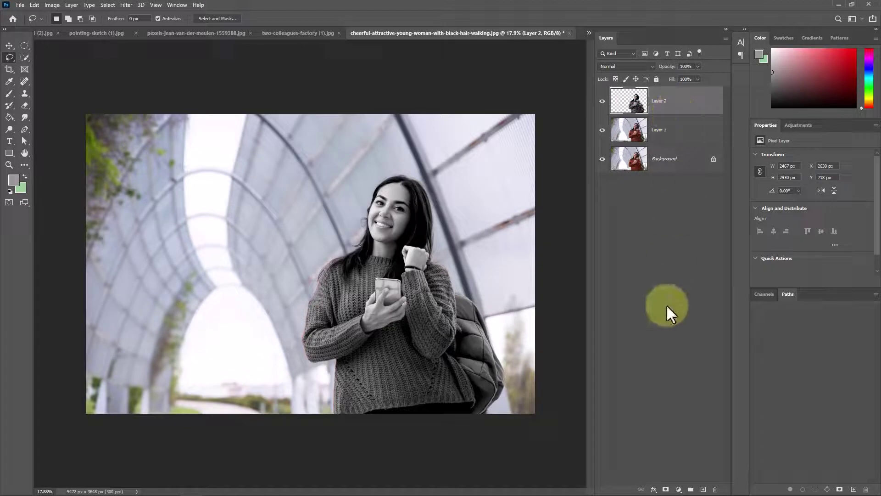
# Step: Add a Solid Color fill layer in pink f88080 and place it directly beneath Layer 2
pyautogui.click(678, 489)
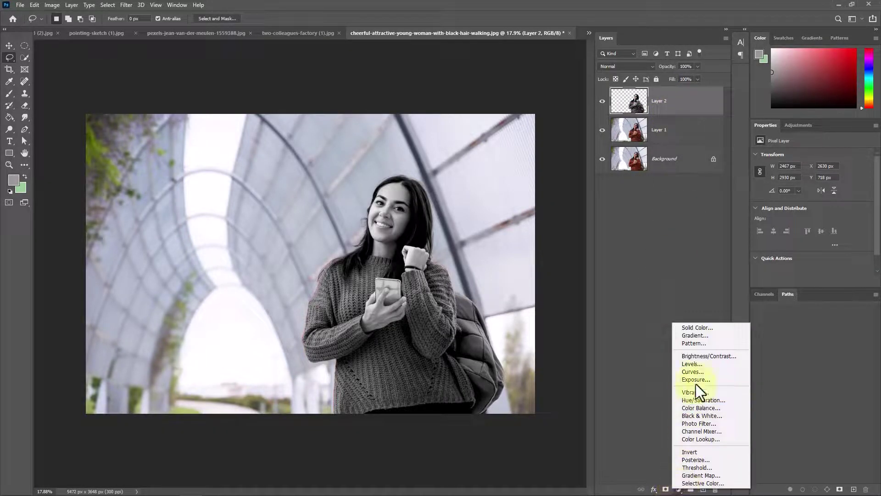
pyautogui.click(717, 326)
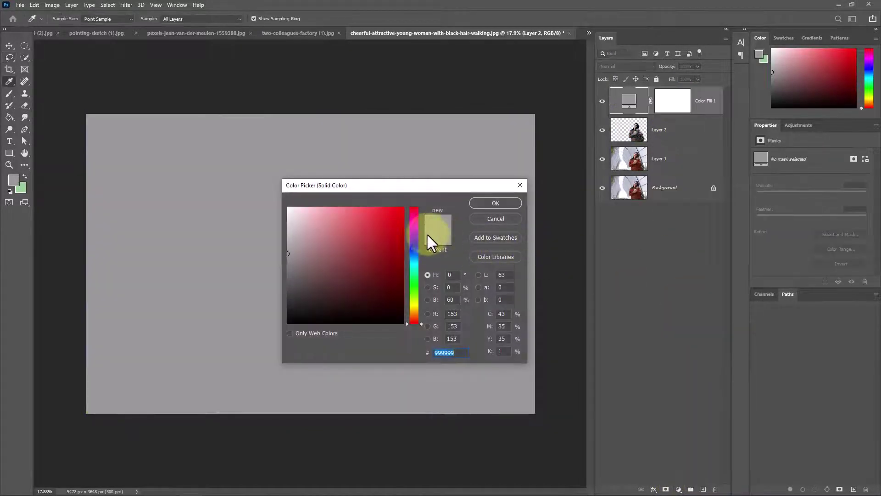
pyautogui.moveTo(363, 230); pyautogui.dragTo(343, 210)
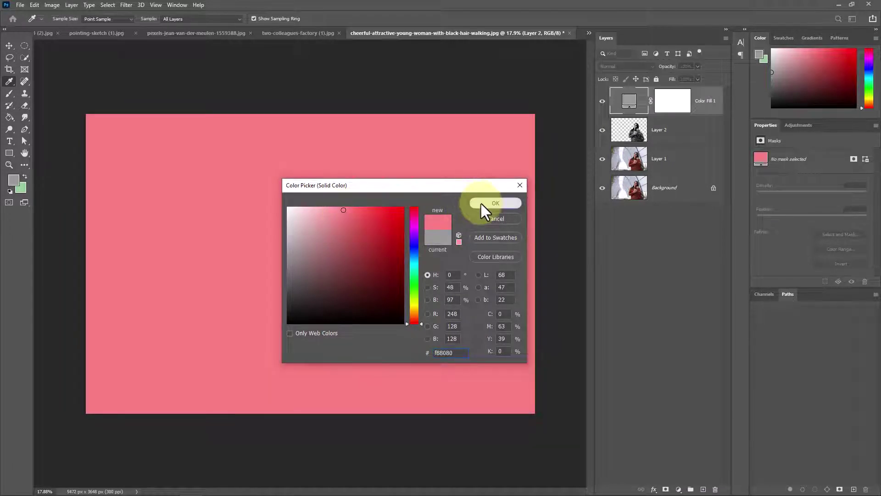
pyautogui.click(480, 202)
pyautogui.moveTo(702, 103); pyautogui.dragTo(705, 134)
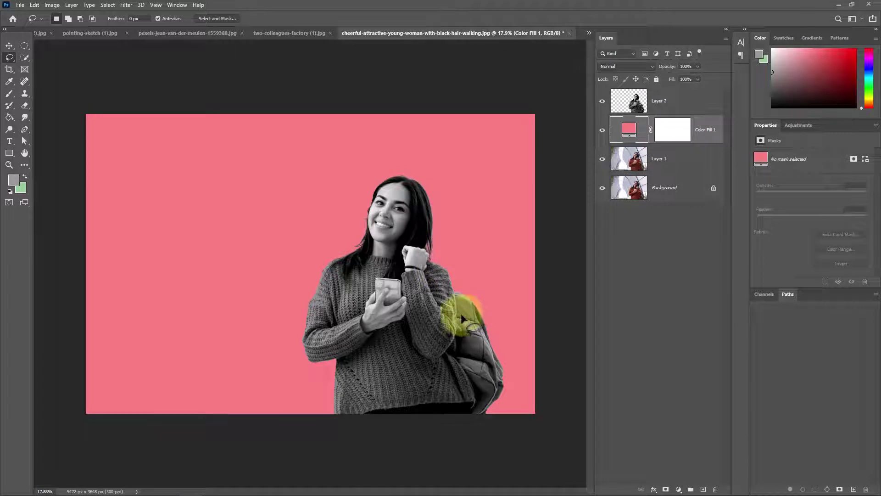
# Step: Switch to the two-colleagues-factory image and apply a Blue Photo Filter at 37% density to its Background layer
pyautogui.click(274, 33)
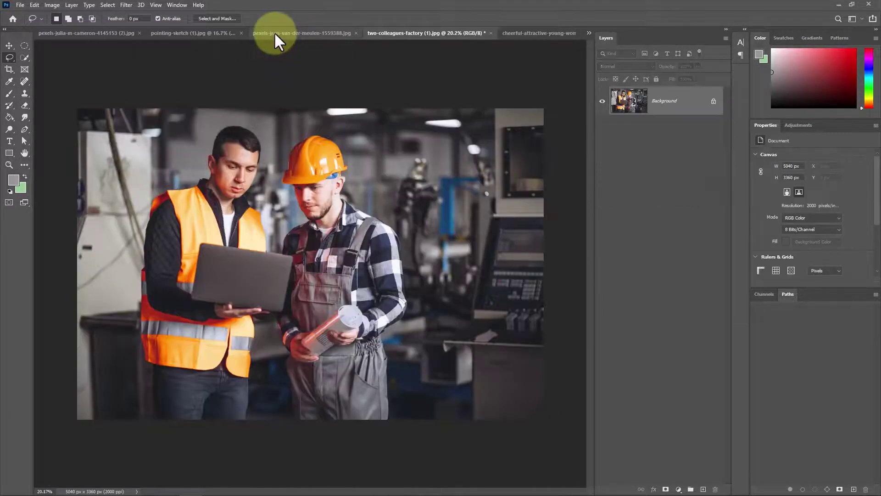
pyautogui.click(52, 5)
pyautogui.moveTo(83, 28)
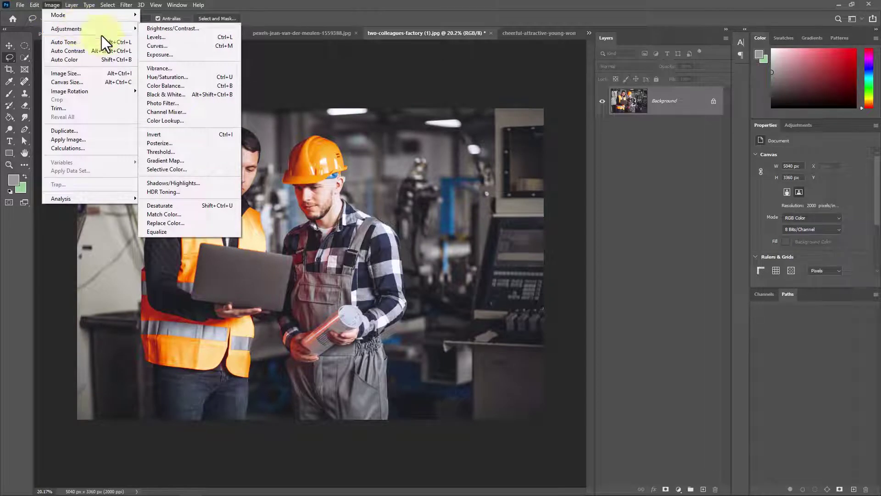
pyautogui.click(211, 103)
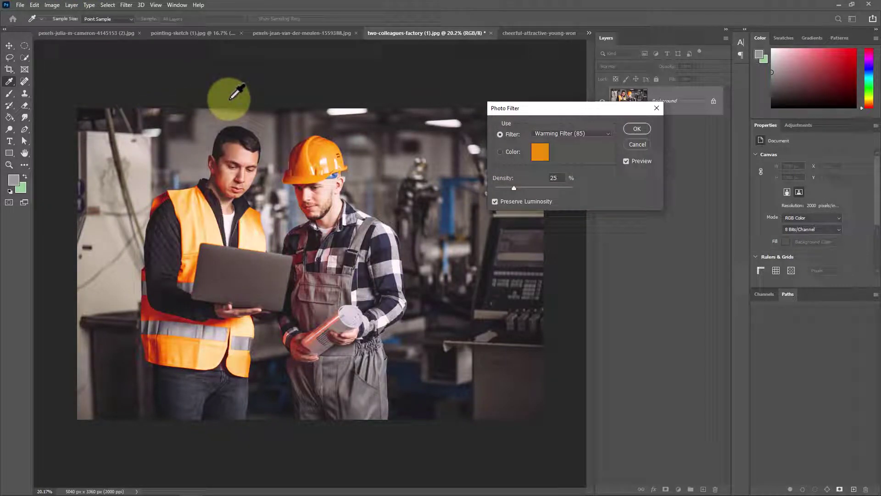
pyautogui.click(591, 130)
pyautogui.click(580, 145)
pyautogui.click(582, 133)
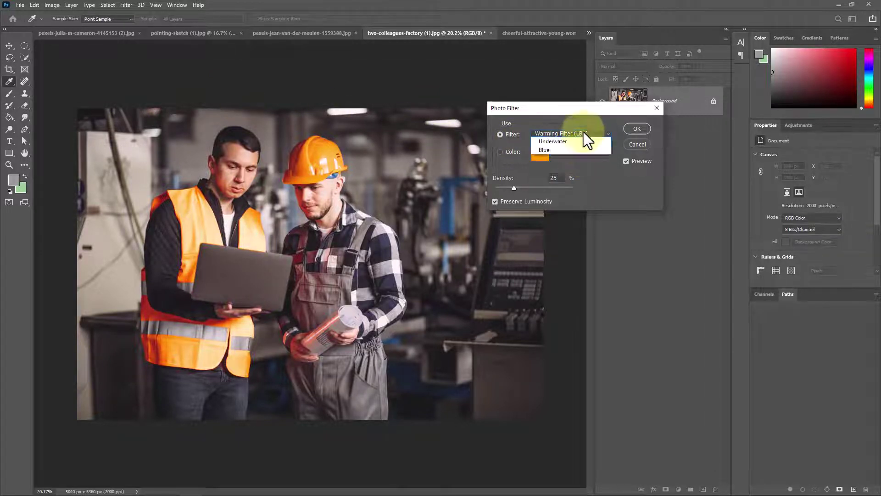
pyautogui.click(569, 208)
pyautogui.click(589, 135)
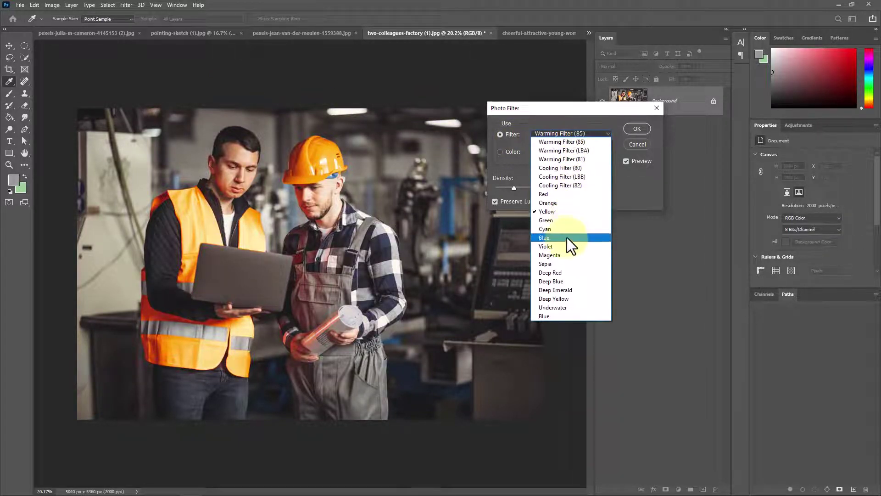
pyautogui.click(566, 238)
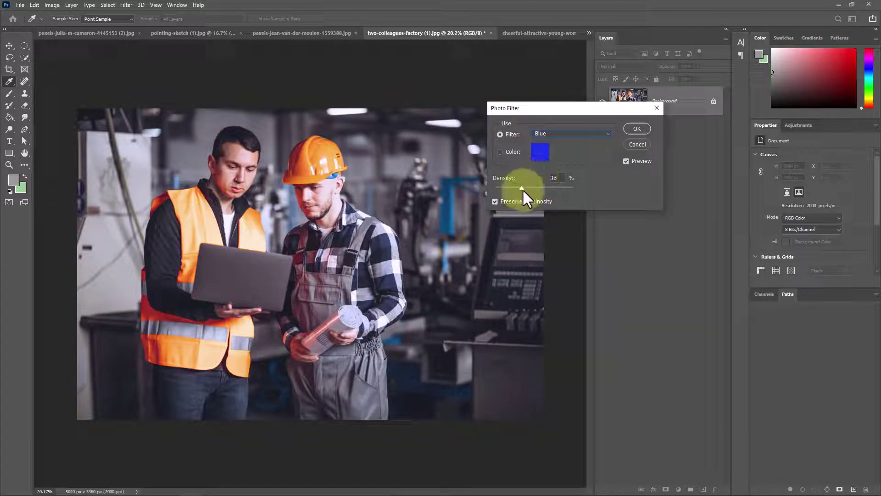
pyautogui.moveTo(522, 188)
pyautogui.mouseDown()
pyautogui.moveTo(539, 188)
pyautogui.moveTo(508, 188)
pyautogui.moveTo(523, 186)
pyautogui.mouseUp()
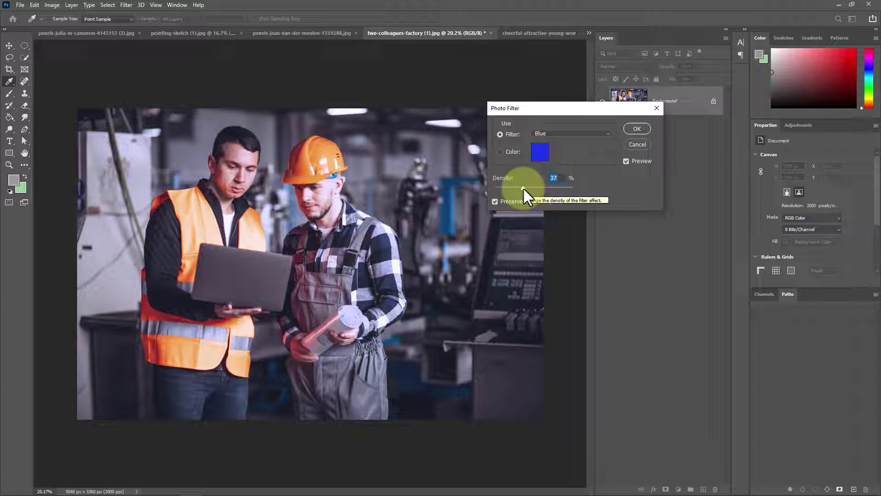
pyautogui.click(631, 129)
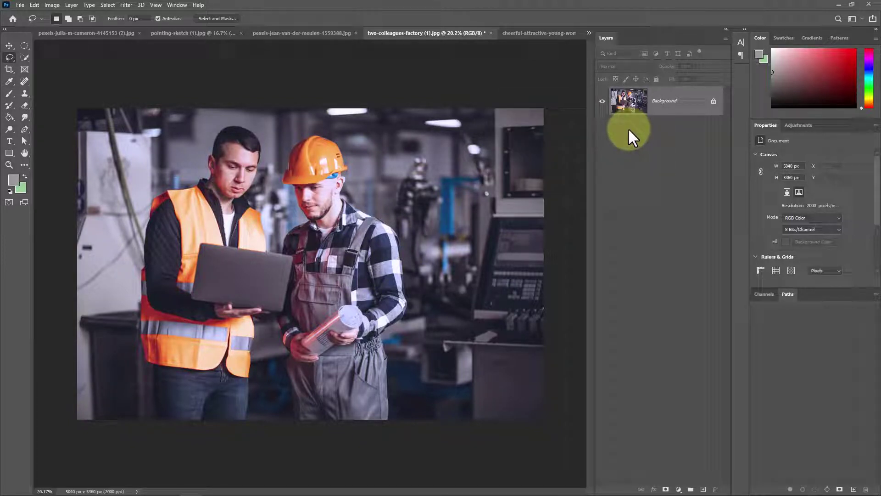
pyautogui.click(54, 5)
pyautogui.moveTo(115, 32)
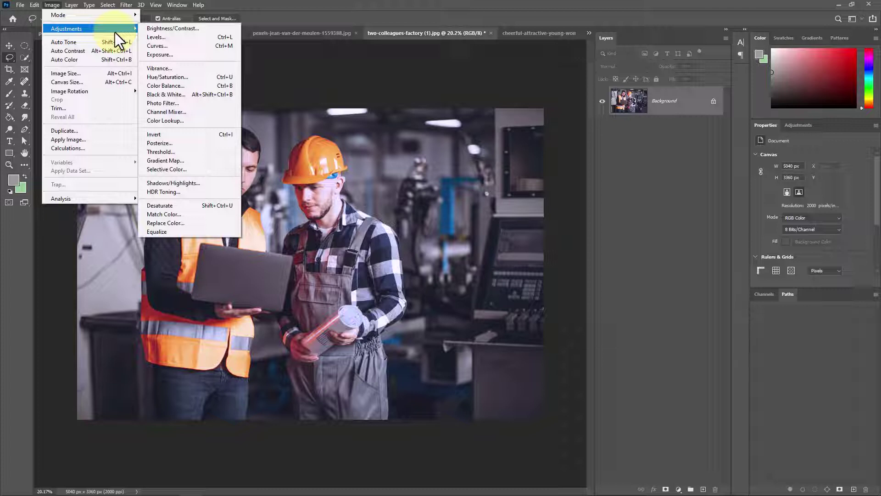
pyautogui.click(645, 191)
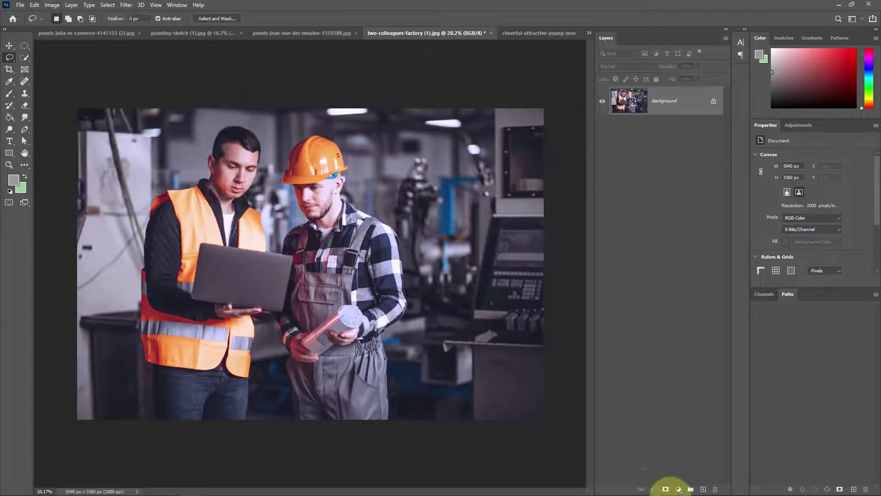
# Step: Add a Photo Filter adjustment layer above the Background, using the Yellow filter at 69% density
pyautogui.click(679, 488)
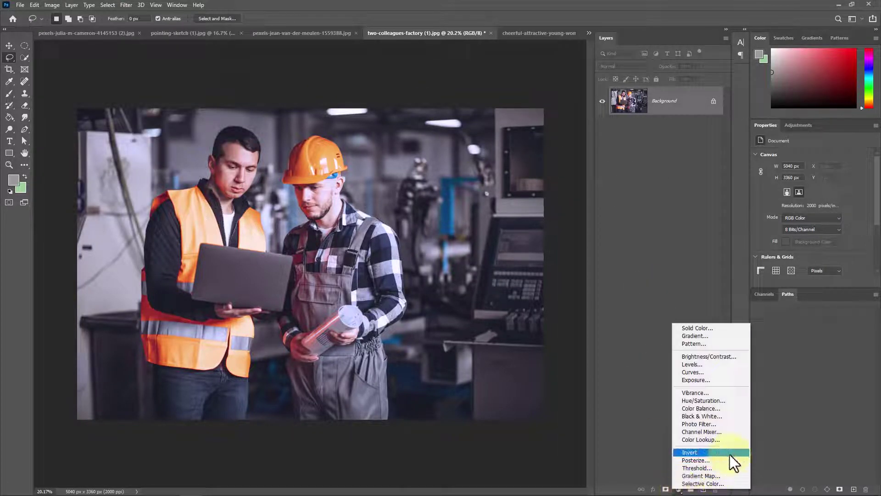
pyautogui.click(723, 424)
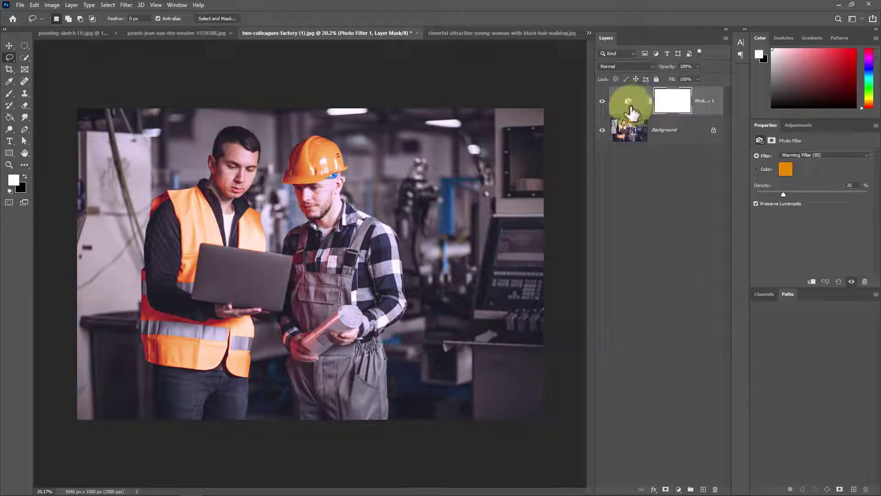
pyautogui.click(813, 155)
pyautogui.click(806, 221)
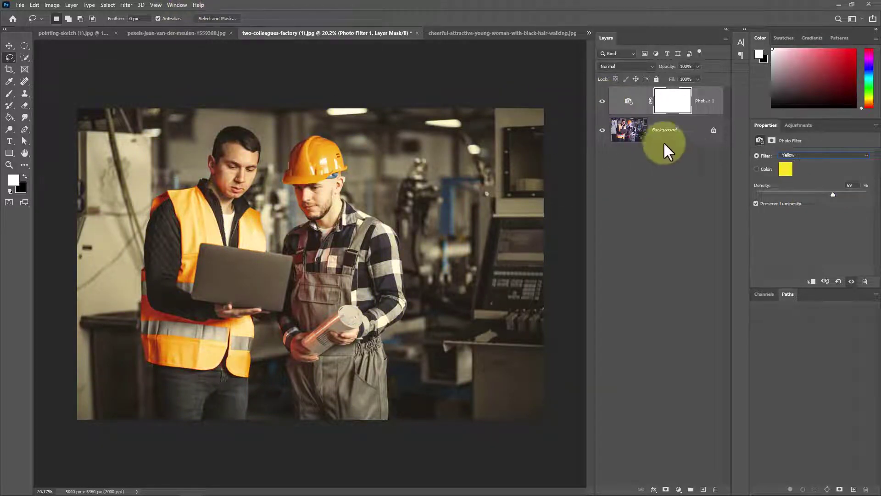
# Step: Try inverting the colors of the factory image's Background layer, and undo the inversion
pyautogui.click(642, 131)
pyautogui.click(52, 5)
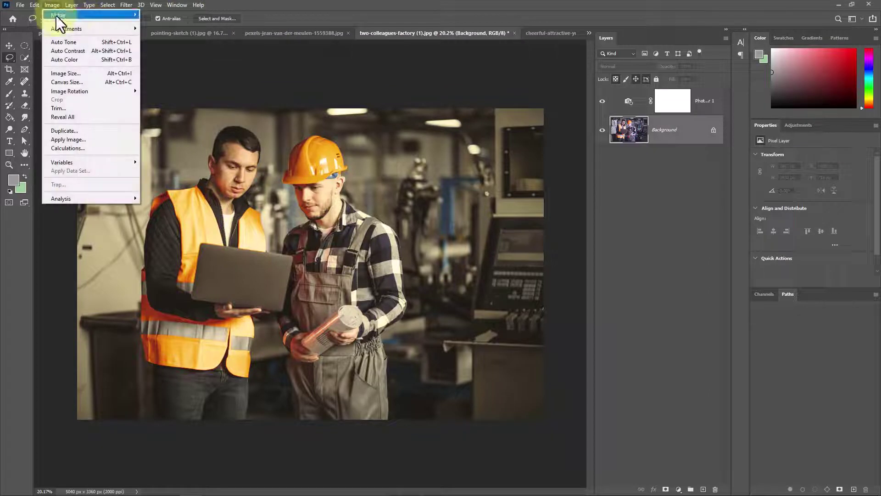
pyautogui.moveTo(77, 31)
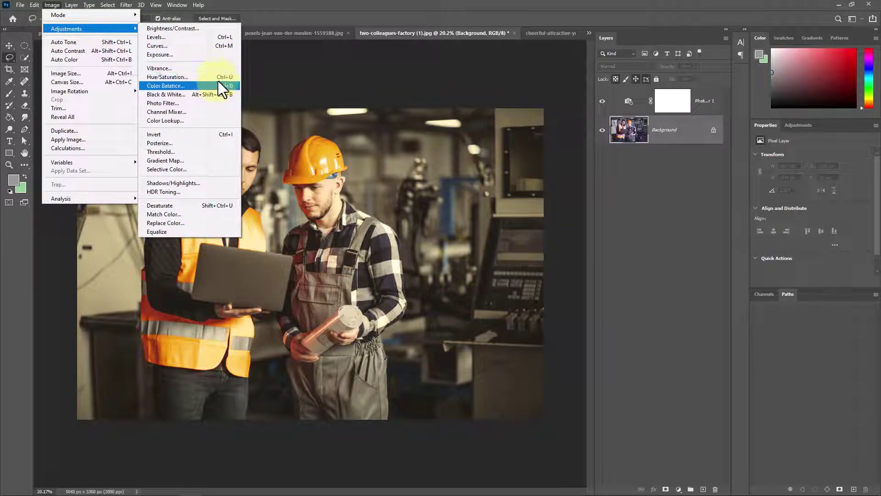
pyautogui.click(223, 138)
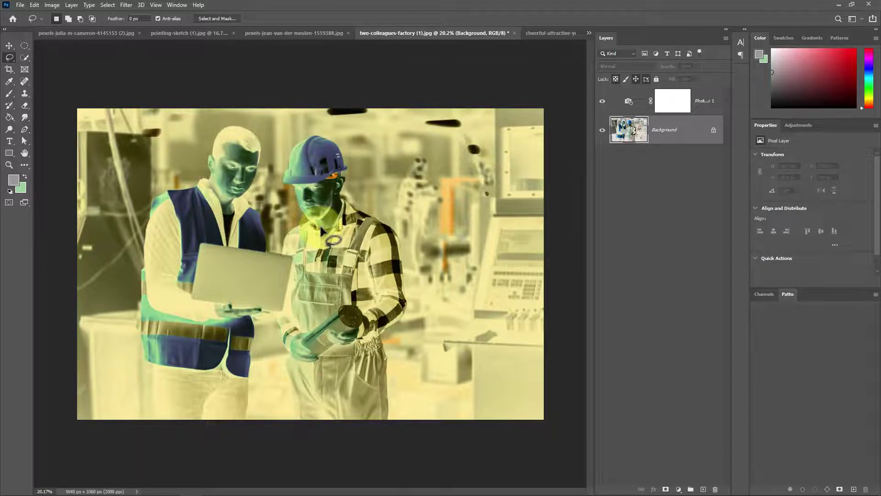
pyautogui.hotkey('ctrl', 'z')
# Step: Posterize the factory image's Background layer with 6 levels
pyautogui.click(52, 4)
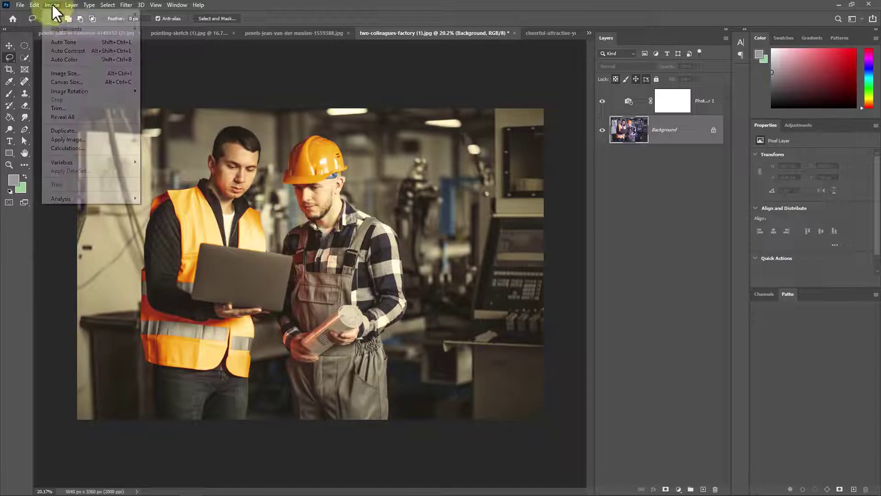
pyautogui.moveTo(81, 27)
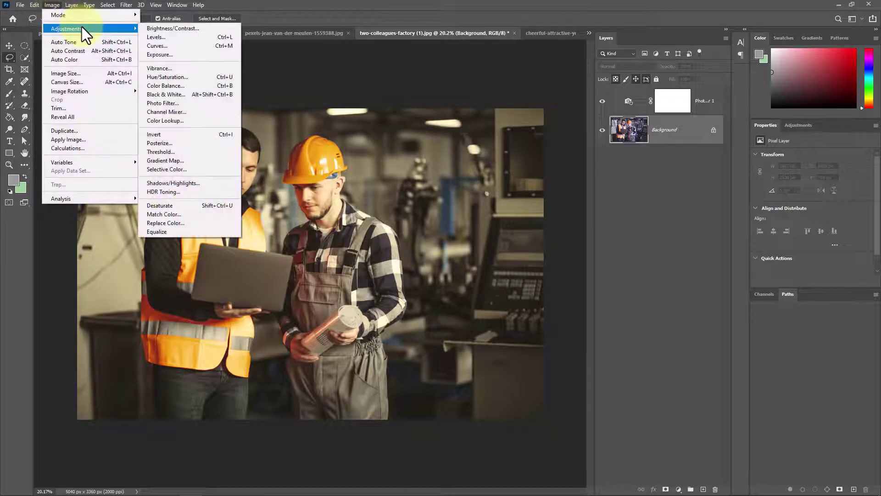
pyautogui.click(215, 143)
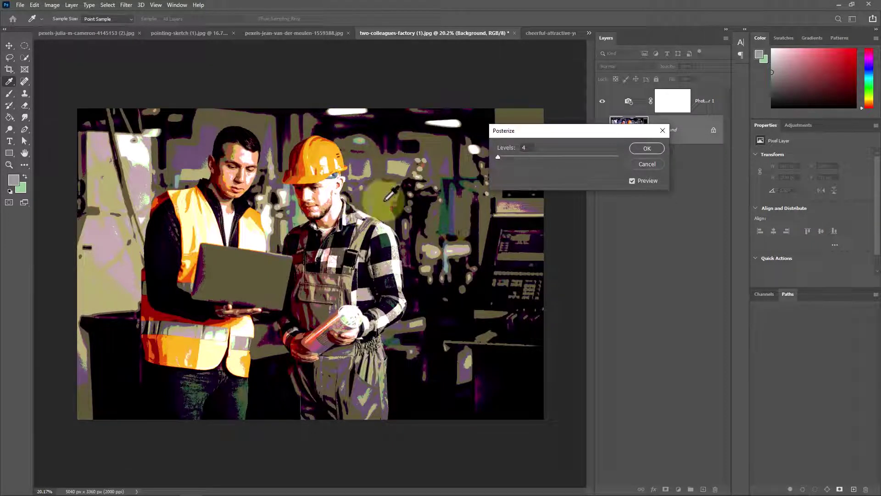
pyautogui.moveTo(499, 156)
pyautogui.mouseDown()
pyautogui.moveTo(507, 157)
pyautogui.moveTo(498, 156)
pyautogui.mouseUp()
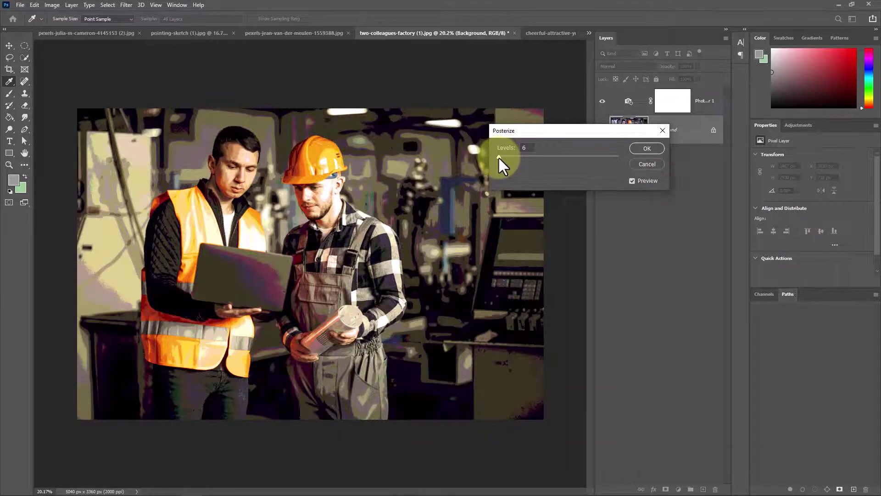
pyautogui.click(651, 149)
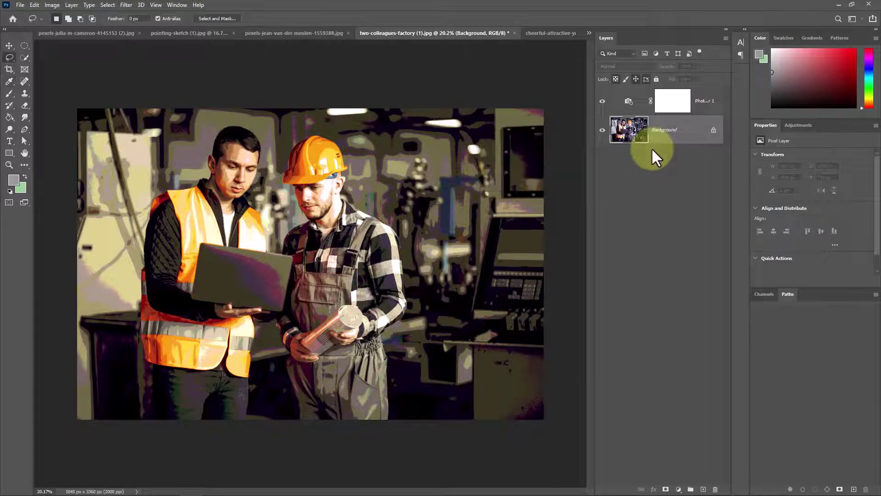
# Step: Switch to the image of the young woman on a pink background and posterize Layer 2 with 4 levels
pyautogui.click(549, 33)
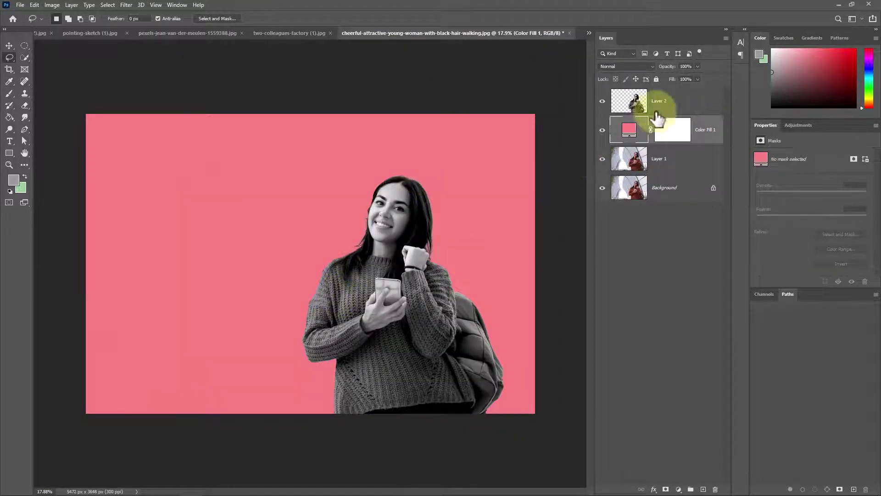
pyautogui.click(677, 101)
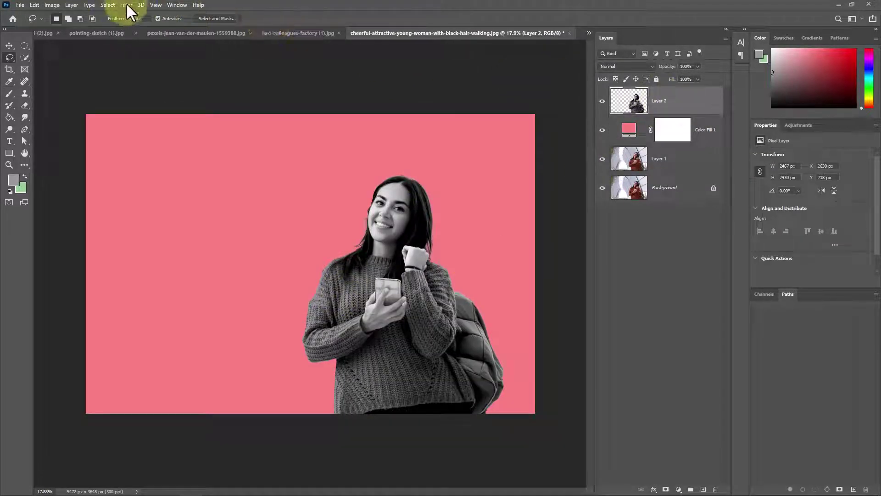
pyautogui.click(46, 6)
pyautogui.moveTo(86, 29)
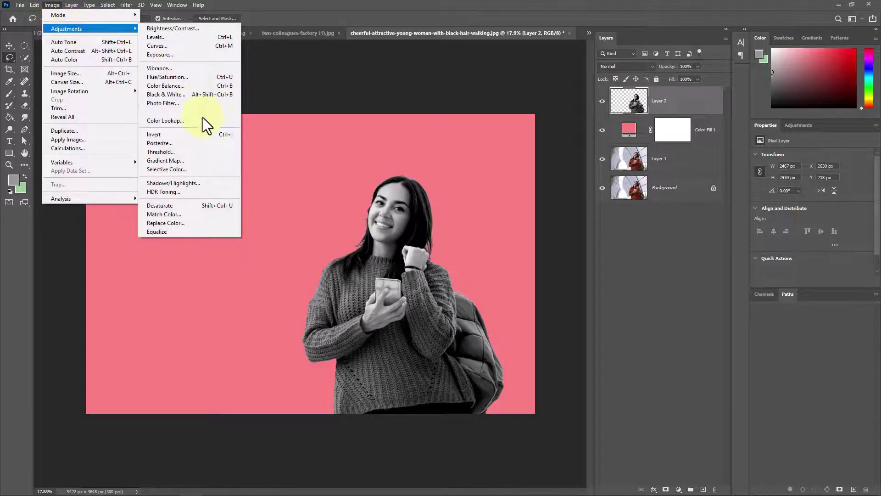
pyautogui.click(202, 143)
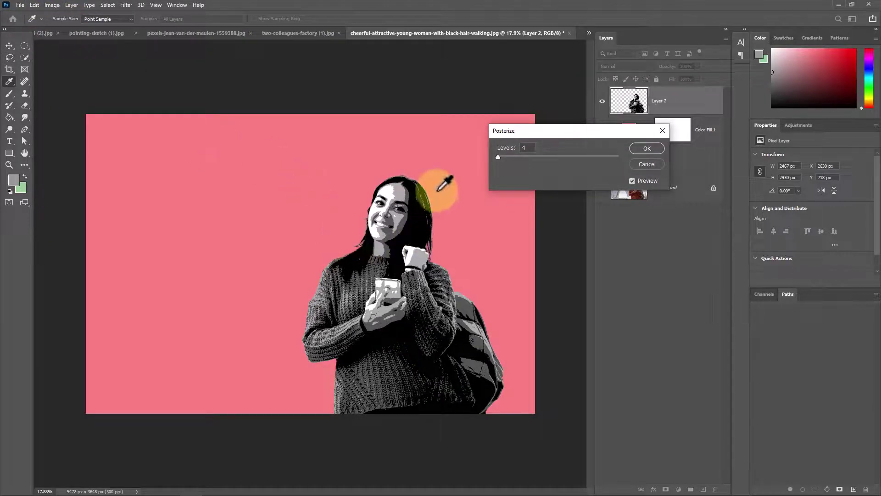
pyautogui.click(647, 149)
pyautogui.scroll(5, 367, 298)
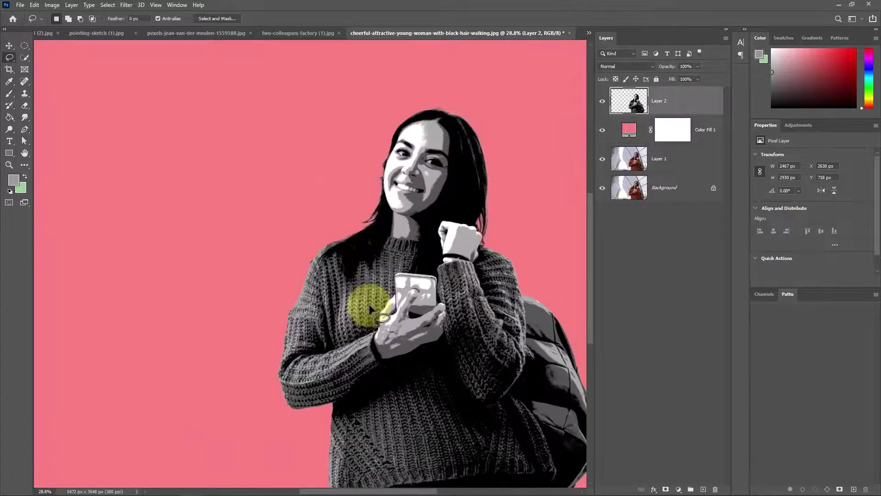
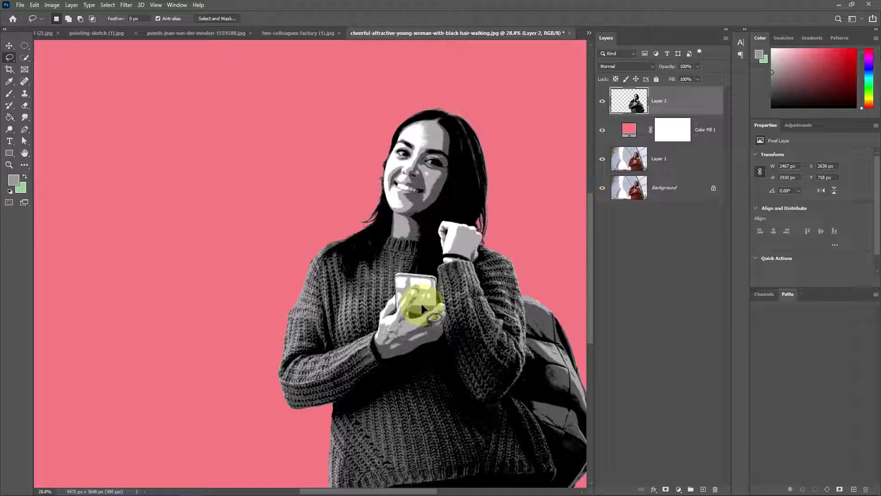
pyautogui.scroll(-7, 459, 251)
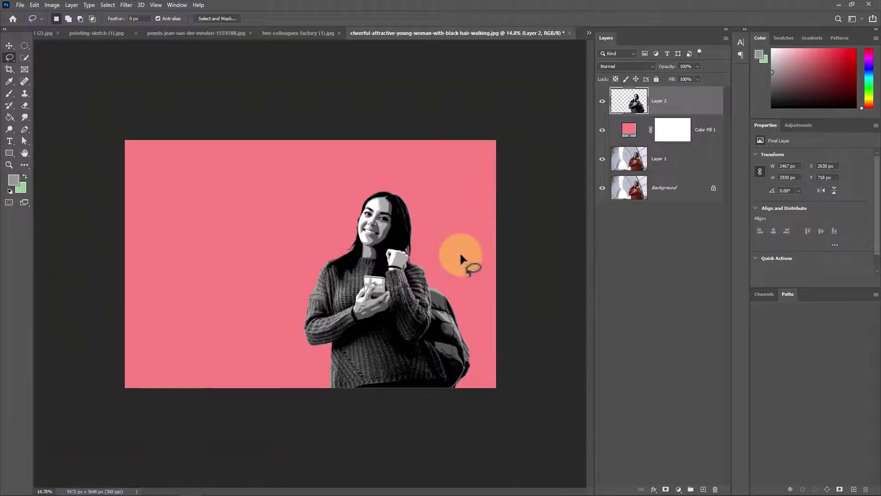
pyautogui.scroll(4, 460, 252)
pyautogui.scroll(1, 411, 257)
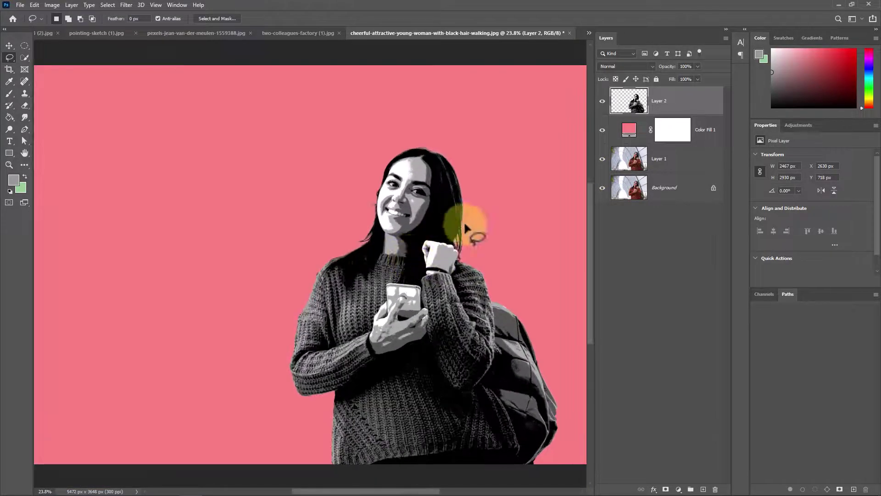
# Step: Return to the two-colleagues-factory image and apply a Threshold adjustment at level 77 to its Background layer
pyautogui.click(49, 5)
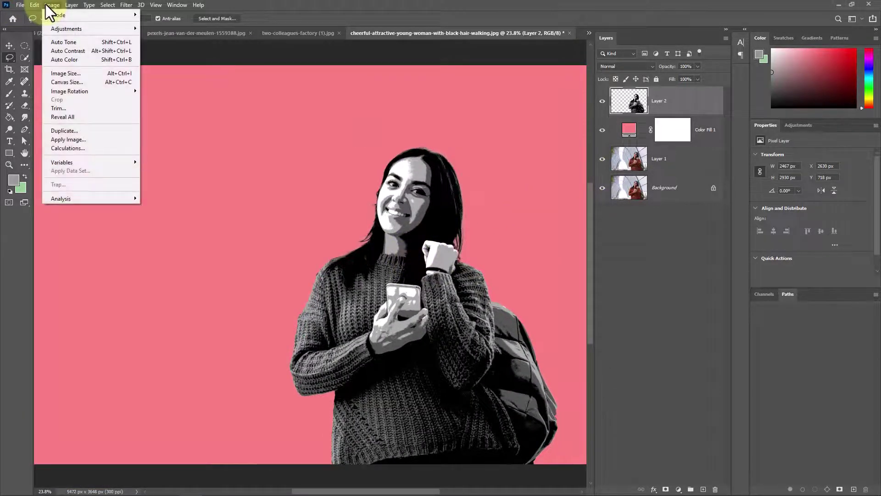
pyautogui.moveTo(71, 4)
pyautogui.click(288, 32)
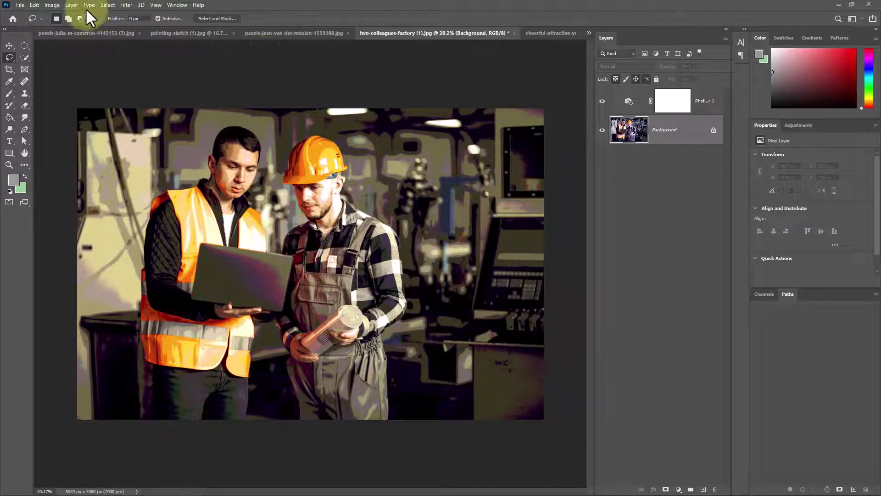
pyautogui.click(52, 5)
pyautogui.moveTo(117, 31)
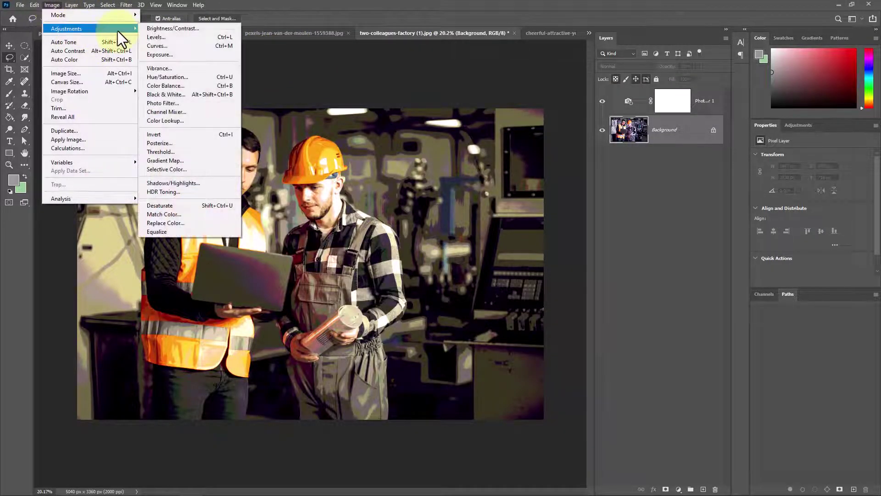
pyautogui.click(205, 152)
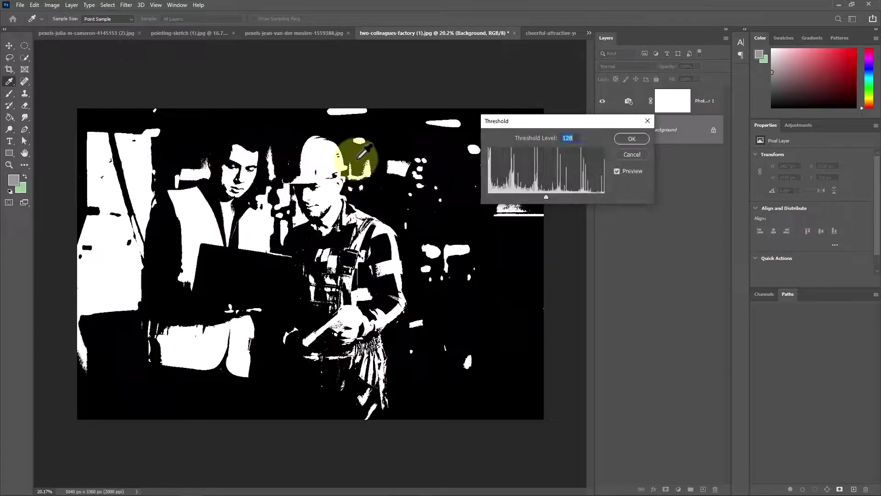
pyautogui.moveTo(546, 196); pyautogui.dragTo(523, 197)
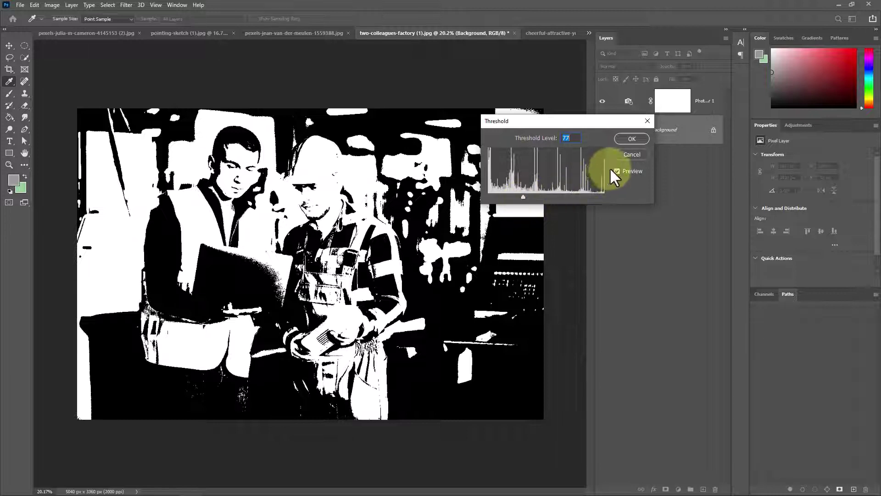
pyautogui.click(629, 139)
pyautogui.press('l')
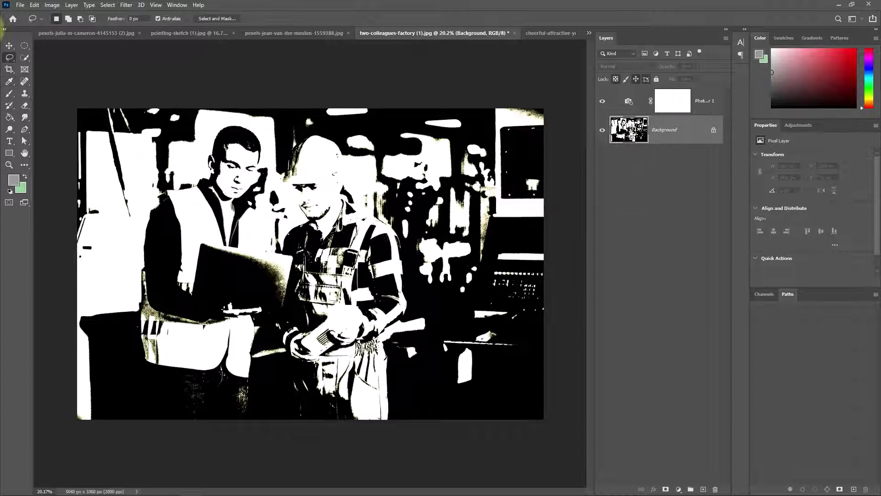
# Step: Switch to the horse-jumping image and revert it to its last saved version
pyautogui.click(52, 5)
pyautogui.moveTo(91, 29)
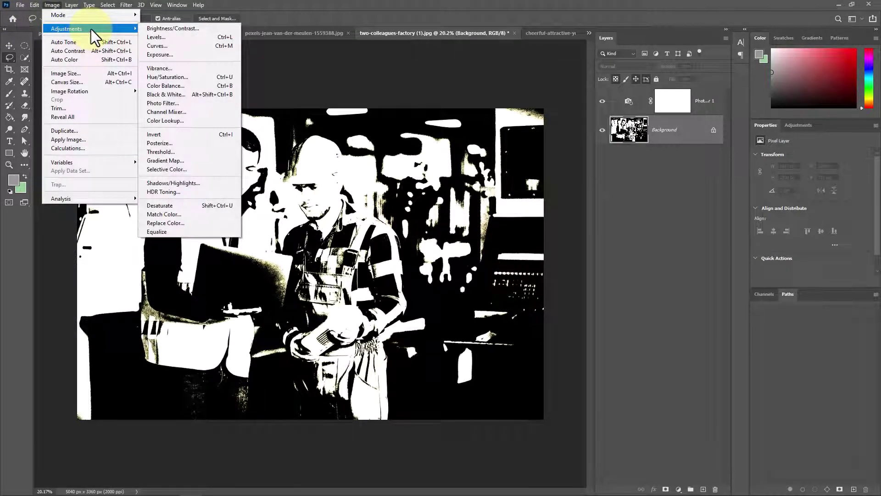
pyautogui.click(275, 36)
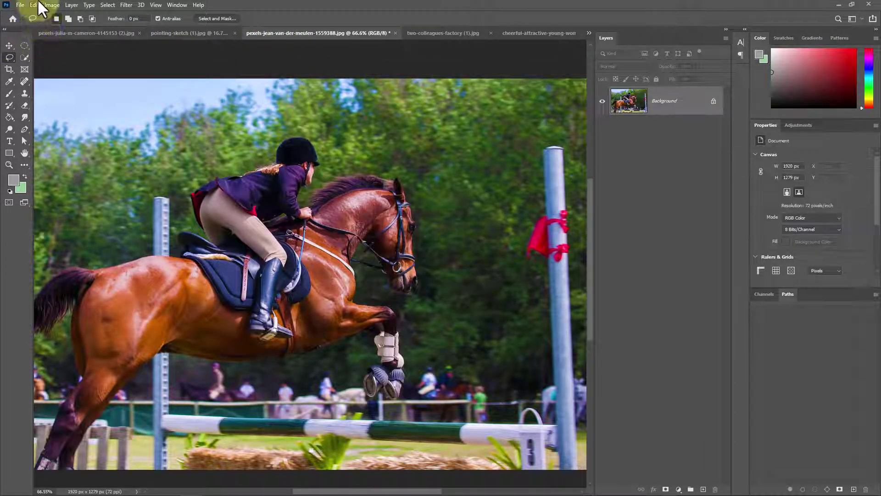
pyautogui.click(21, 6)
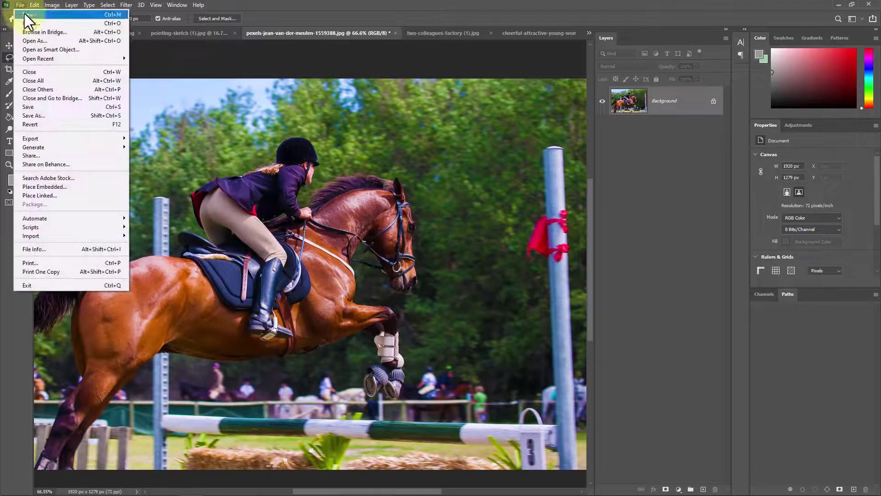
pyautogui.click(55, 123)
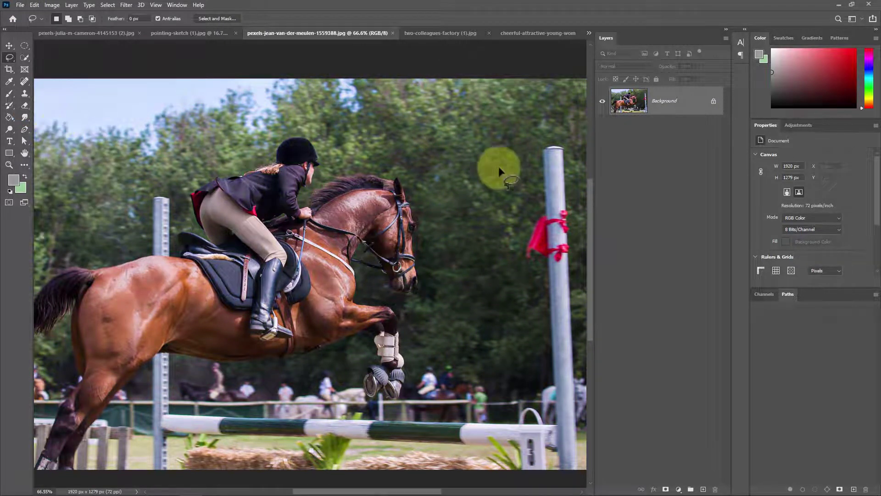
# Step: Start a Selective Color adjustment on the horse-jumping image and choose the Custom preset
pyautogui.click(52, 6)
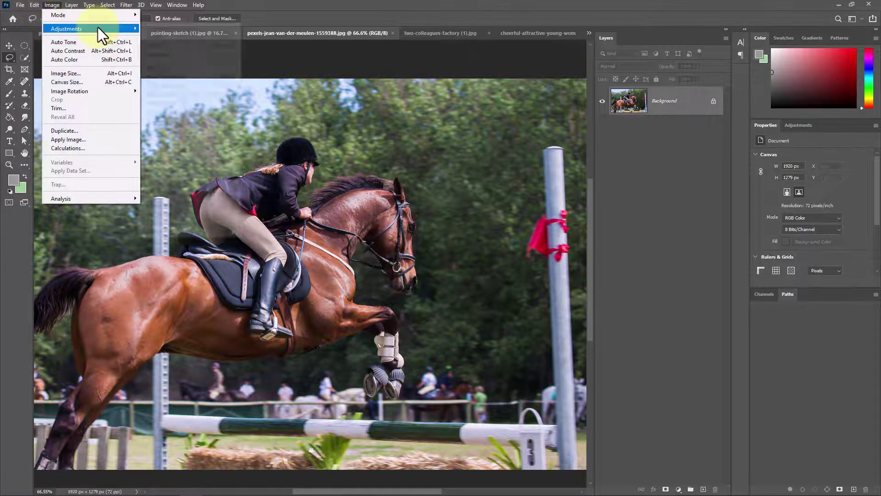
pyautogui.moveTo(98, 28)
pyautogui.click(183, 165)
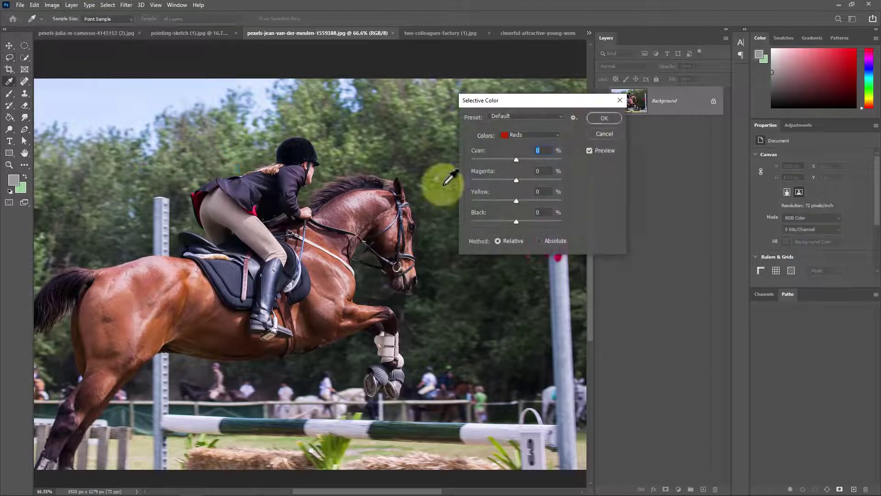
pyautogui.moveTo(573, 104); pyautogui.dragTo(549, 92)
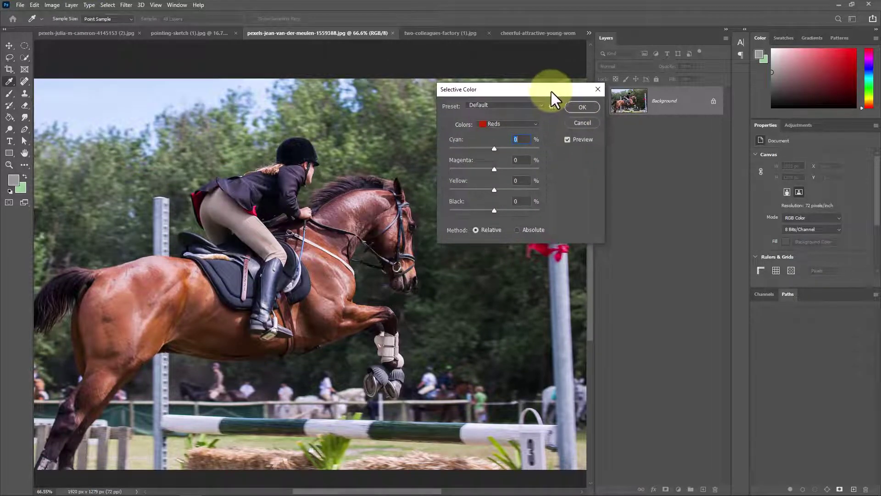
pyautogui.click(508, 122)
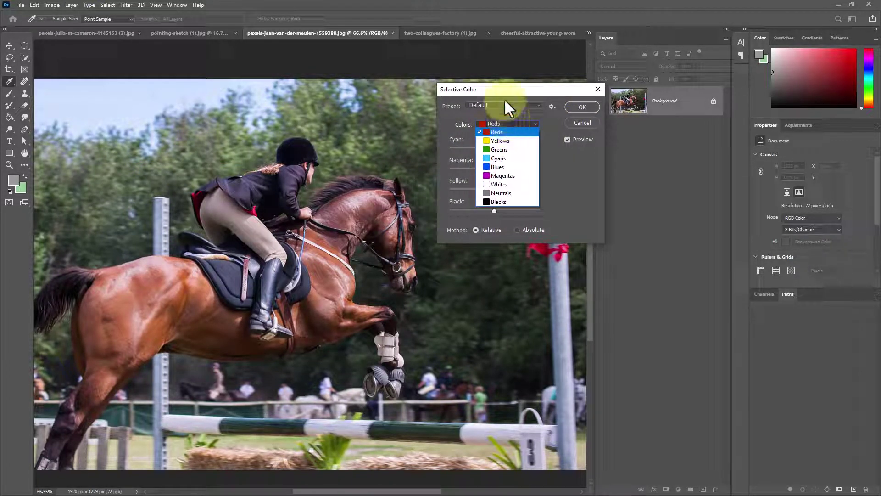
pyautogui.click(504, 99)
pyautogui.click(504, 105)
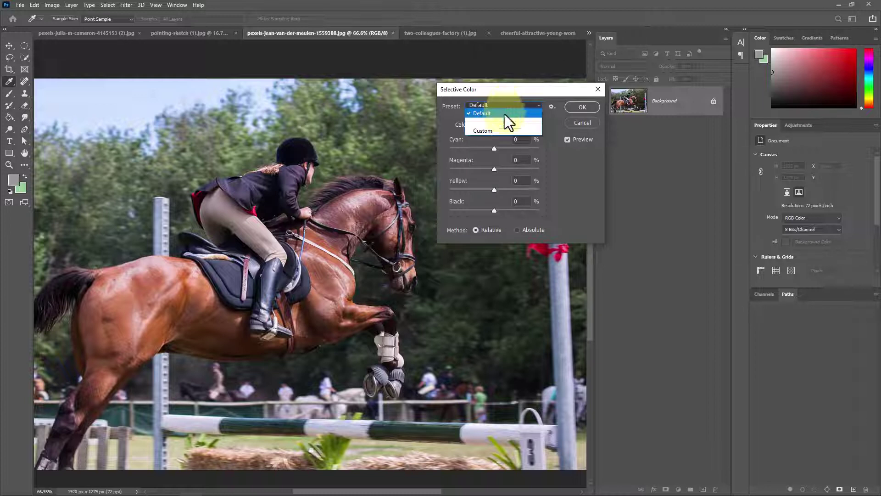
pyautogui.click(496, 130)
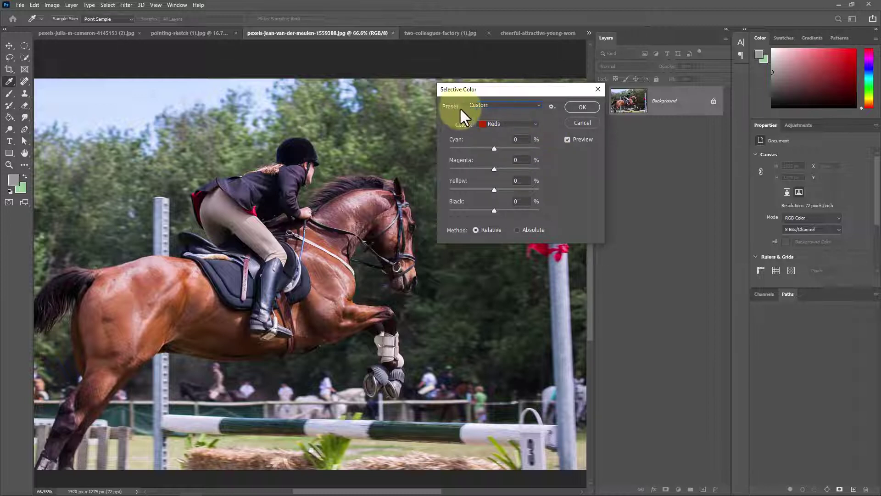
pyautogui.click(505, 103)
pyautogui.click(506, 103)
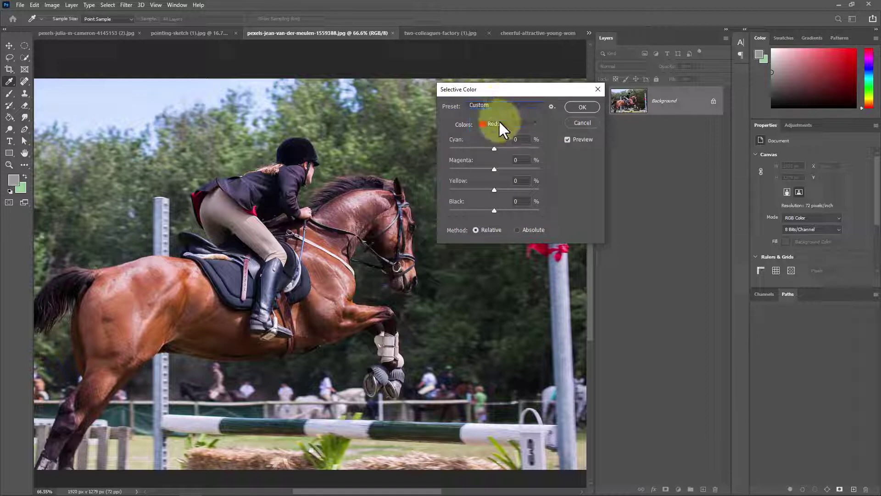
# Step: Adjust the Greens in Selective Color to Cyan +78%, Magenta -100%, Yellow +78% and Black +92%
pyautogui.click(500, 124)
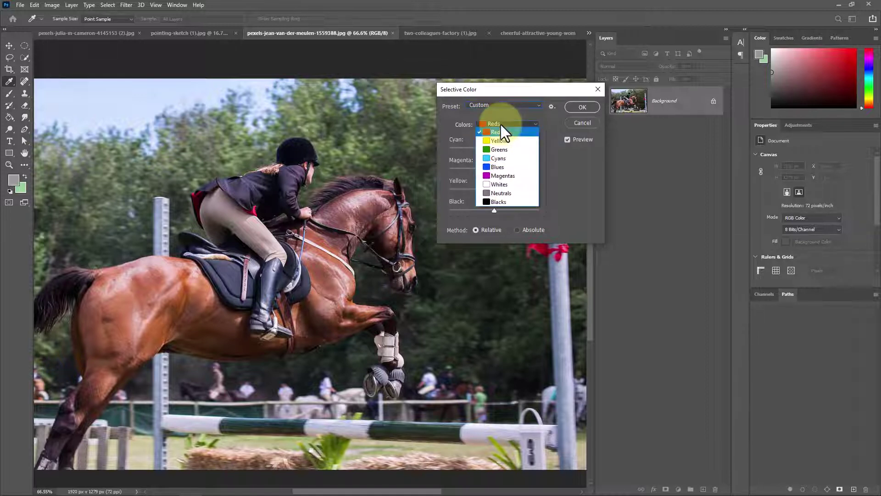
pyautogui.click(503, 149)
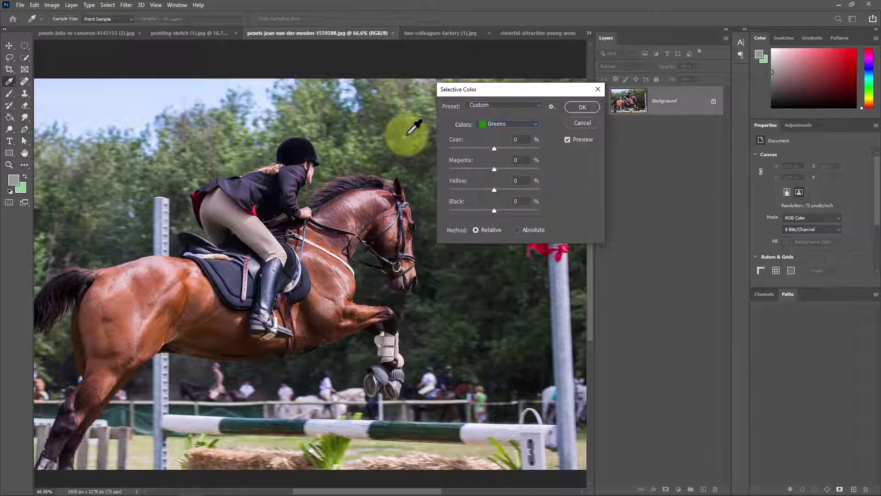
pyautogui.moveTo(493, 148); pyautogui.dragTo(481, 148)
pyautogui.moveTo(495, 209); pyautogui.dragTo(535, 214)
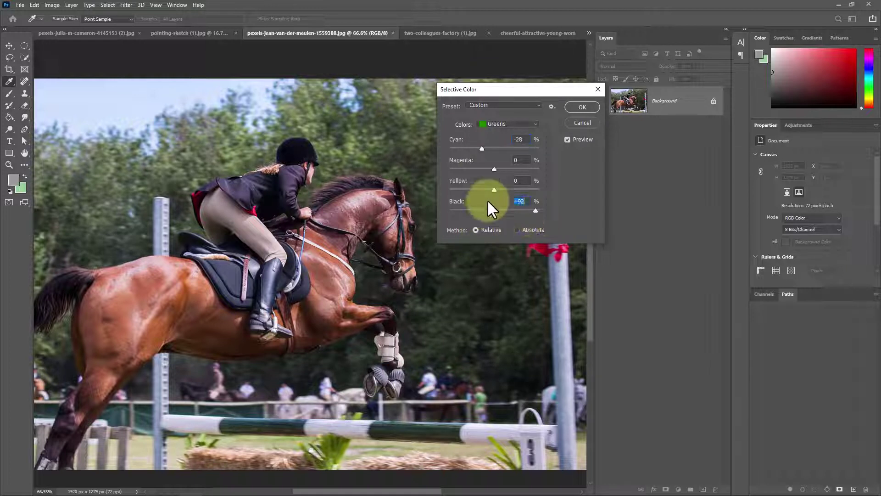
pyautogui.moveTo(494, 189); pyautogui.dragTo(439, 167)
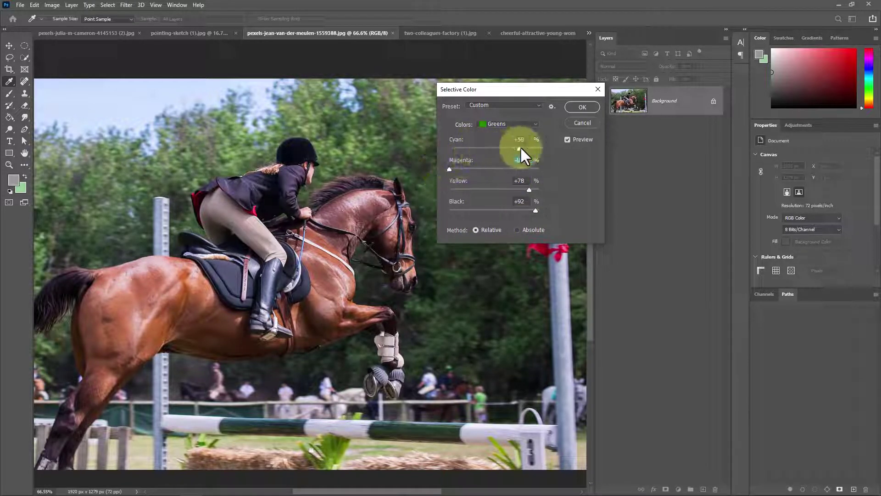
pyautogui.moveTo(520, 147); pyautogui.dragTo(451, 145)
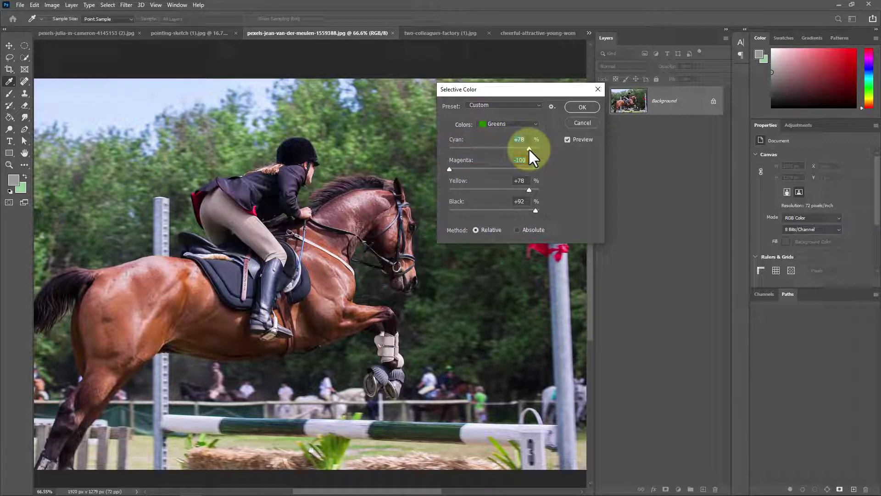
pyautogui.moveTo(528, 147); pyautogui.dragTo(528, 148)
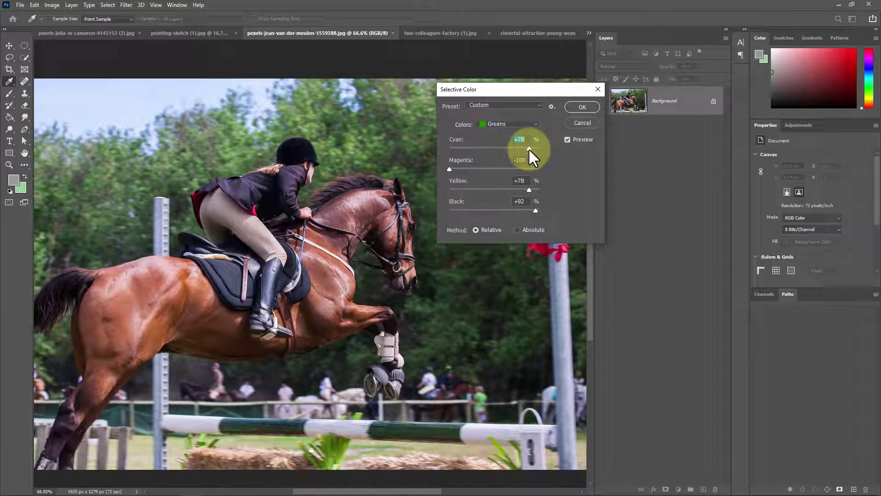
# Step: Adjust the Cyans to Magenta -100%, Yellow +100% and Black -60%, and apply the Selective Color adjustment
pyautogui.click(510, 122)
pyautogui.click(506, 163)
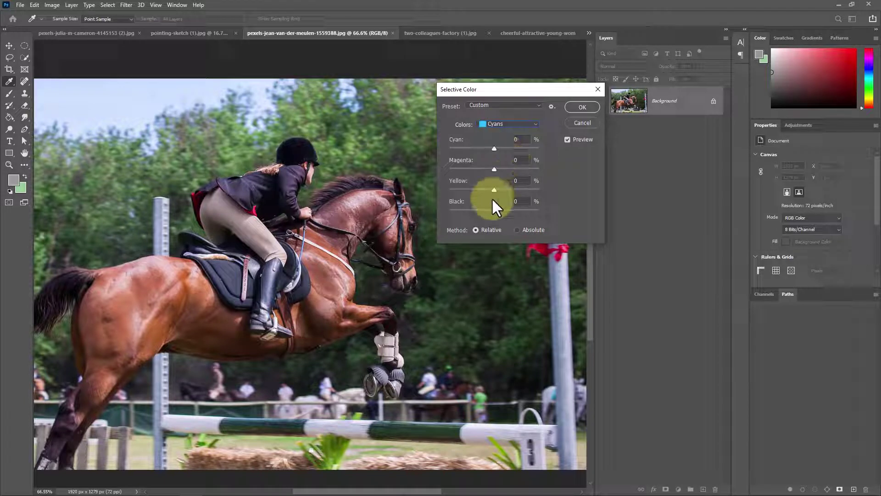
pyautogui.moveTo(493, 210); pyautogui.dragTo(542, 191)
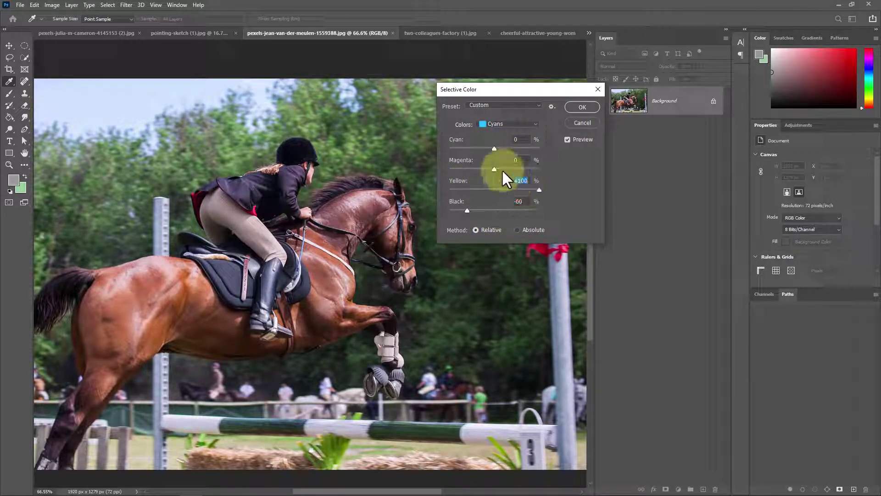
pyautogui.moveTo(487, 168); pyautogui.dragTo(448, 168)
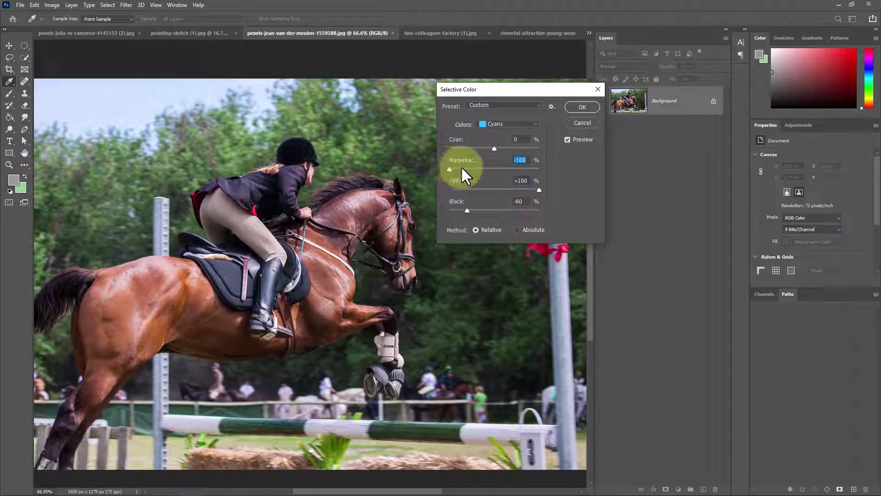
pyautogui.click(574, 107)
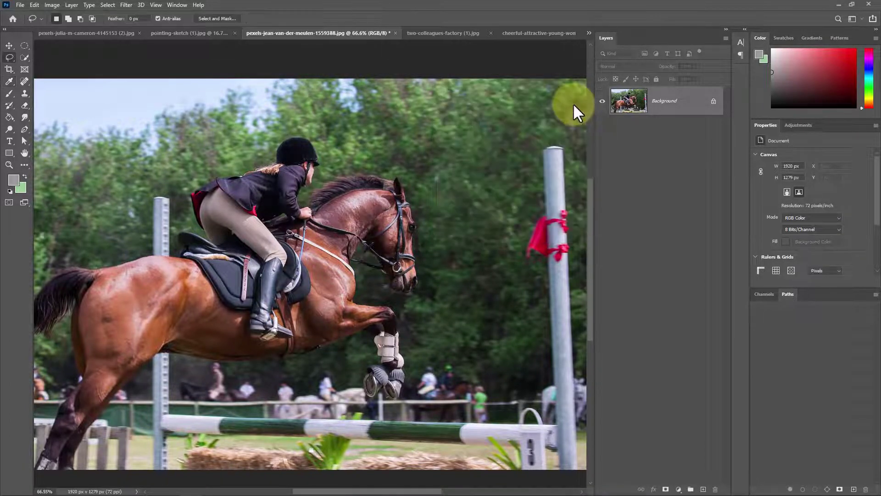
# Step: Switch to the pointing-sketch image and start a Selective Color adjustment on its Background layer
pyautogui.click(430, 34)
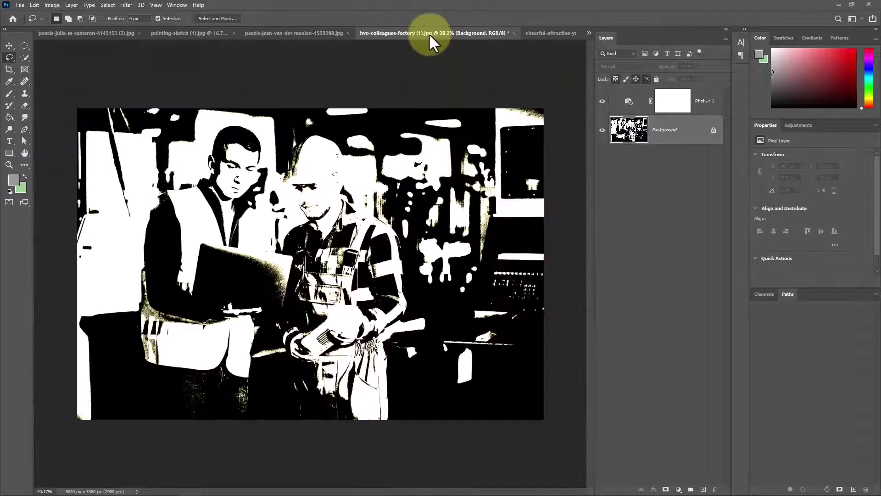
pyautogui.click(549, 34)
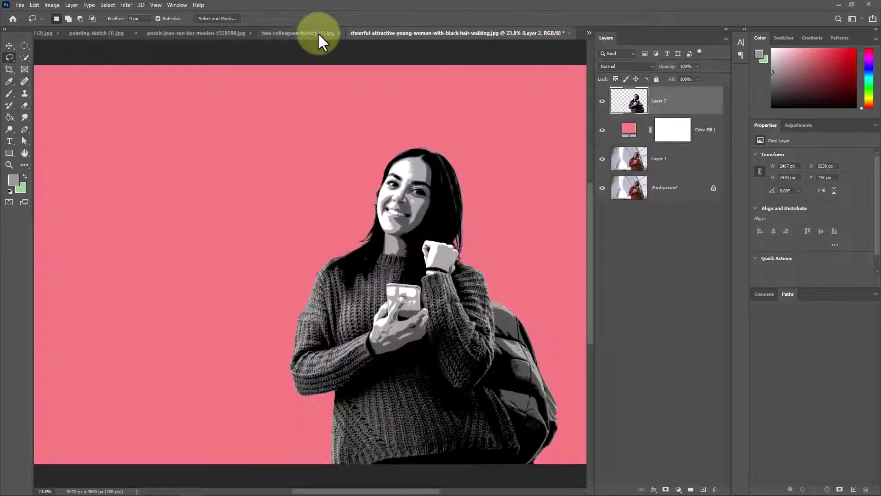
pyautogui.click(86, 31)
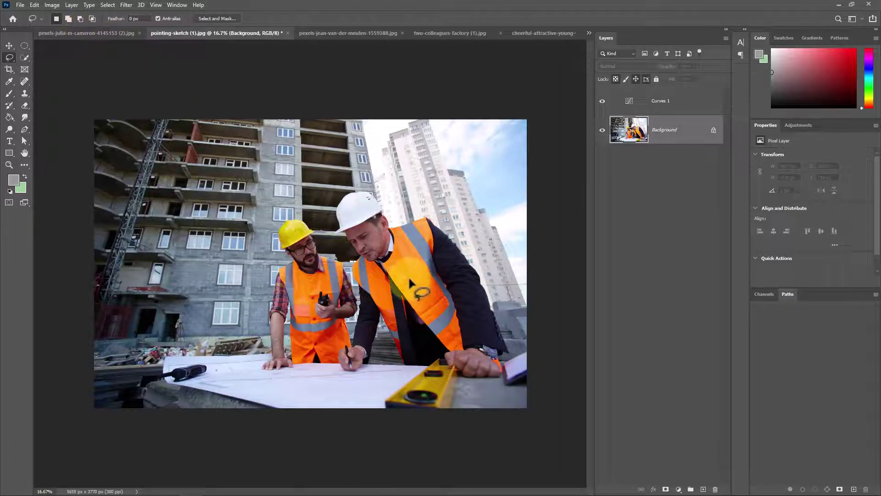
pyautogui.click(52, 5)
pyautogui.moveTo(93, 32)
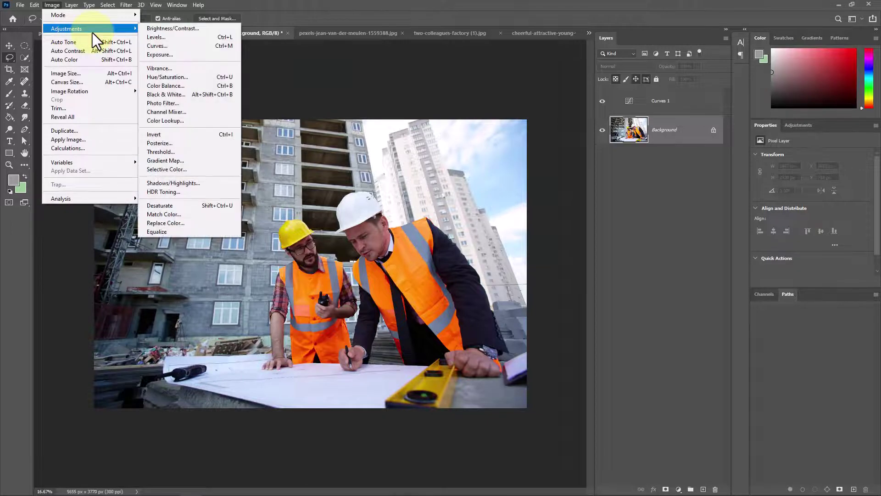
pyautogui.click(202, 169)
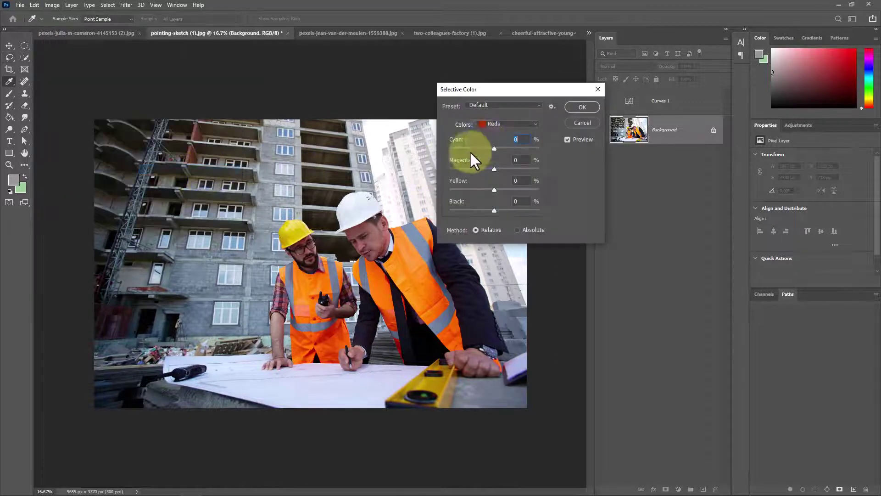
# Step: Adjust the Yellows to Yellow +100% and Black +59%, and apply the Selective Color adjustment
pyautogui.click(506, 122)
pyautogui.click(503, 141)
pyautogui.moveTo(493, 210); pyautogui.dragTo(439, 206)
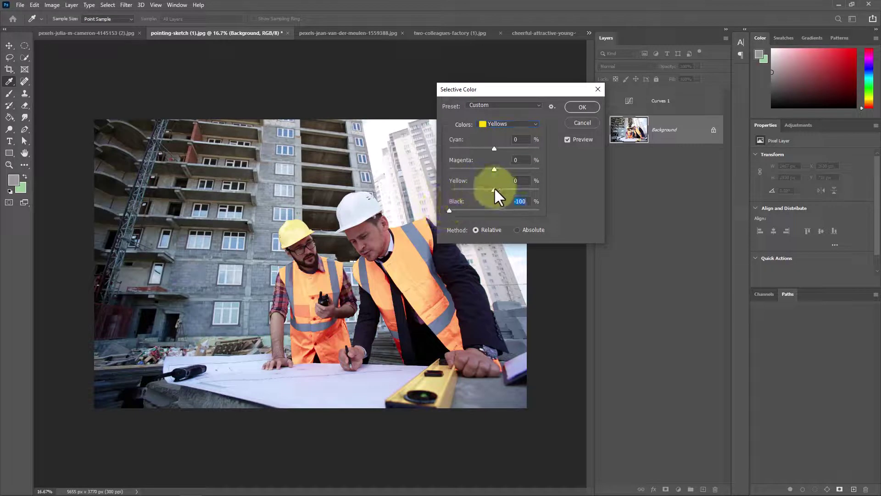
pyautogui.moveTo(494, 187); pyautogui.dragTo(449, 188)
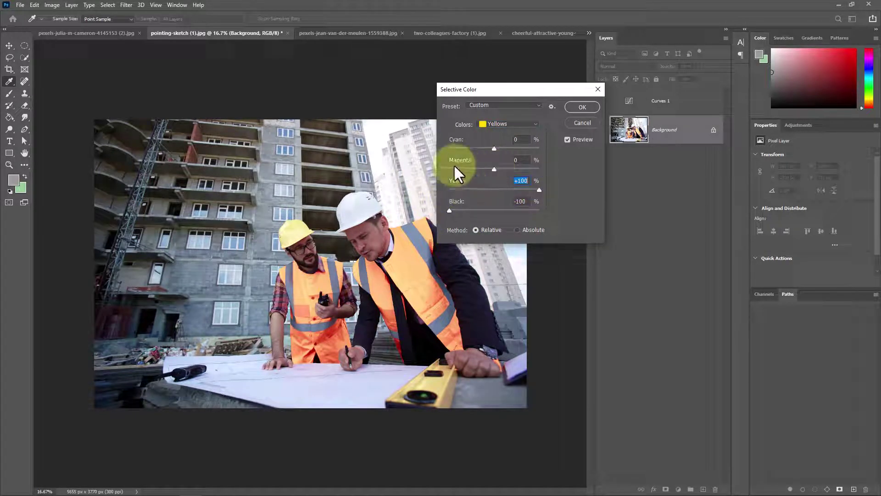
pyautogui.moveTo(453, 212); pyautogui.dragTo(520, 213)
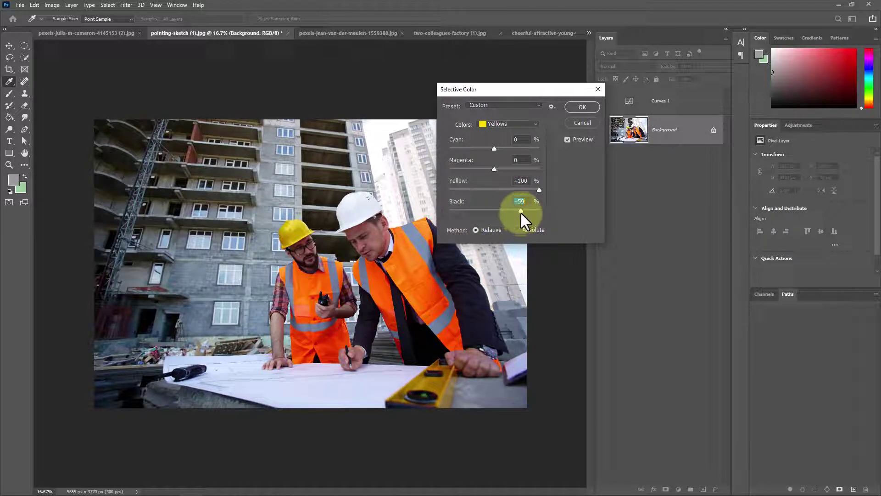
pyautogui.click(579, 107)
pyautogui.press('l')
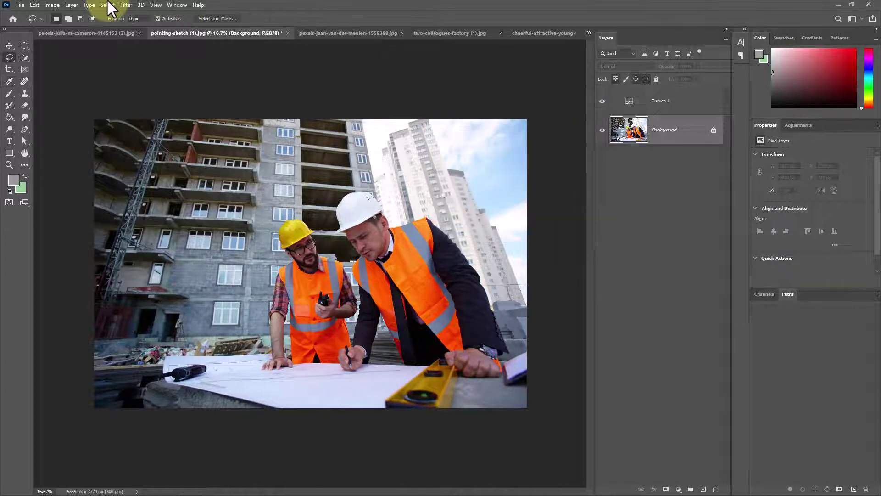
# Step: Apply a Shadows/Highlights adjustment to the pointing-sketch image with Shadows 21% and Highlights 0%
pyautogui.click(55, 4)
pyautogui.moveTo(83, 28)
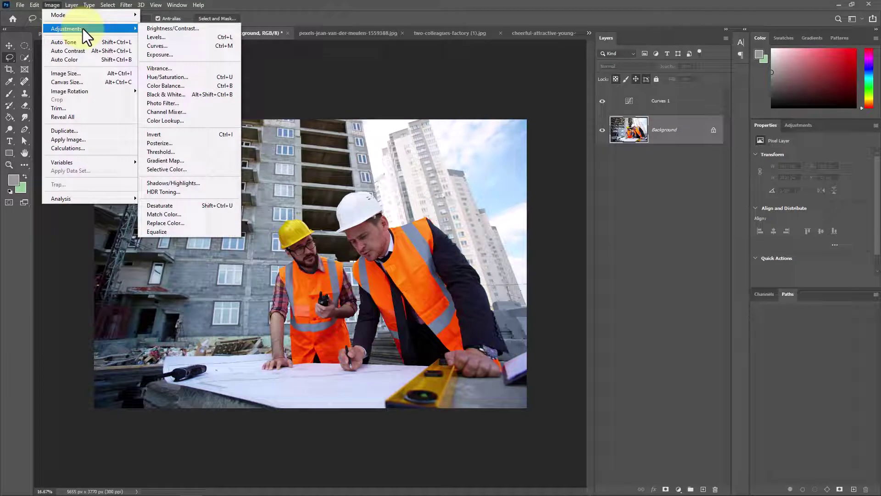
pyautogui.click(216, 185)
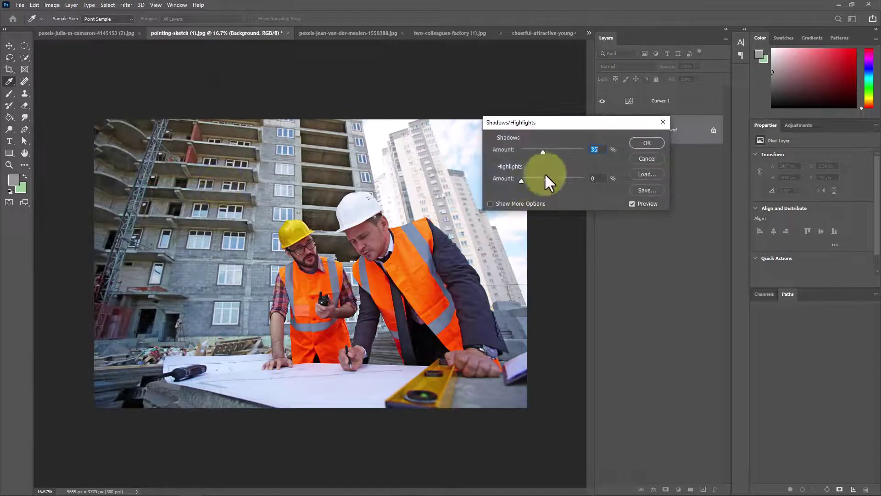
pyautogui.moveTo(544, 150)
pyautogui.mouseDown()
pyautogui.moveTo(555, 150)
pyautogui.moveTo(521, 150)
pyautogui.moveTo(534, 150)
pyautogui.mouseUp()
pyautogui.moveTo(521, 180)
pyautogui.mouseDown()
pyautogui.moveTo(538, 183)
pyautogui.moveTo(522, 182)
pyautogui.mouseUp()
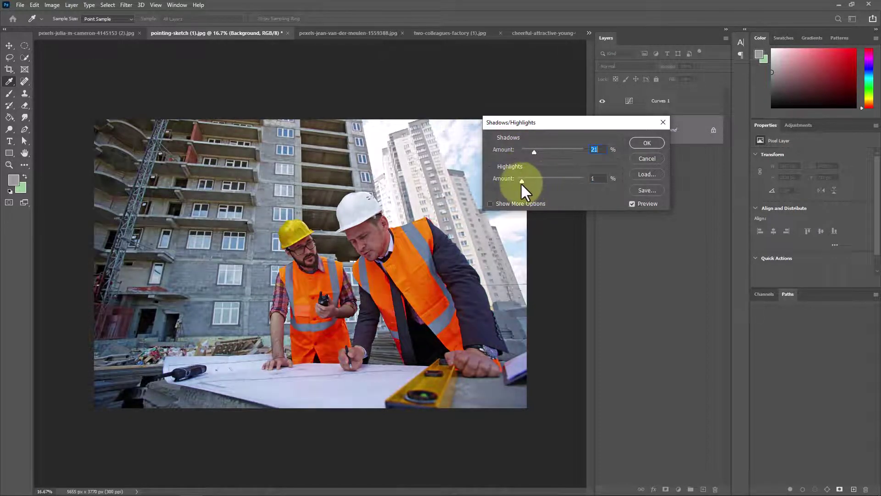
pyautogui.click(642, 142)
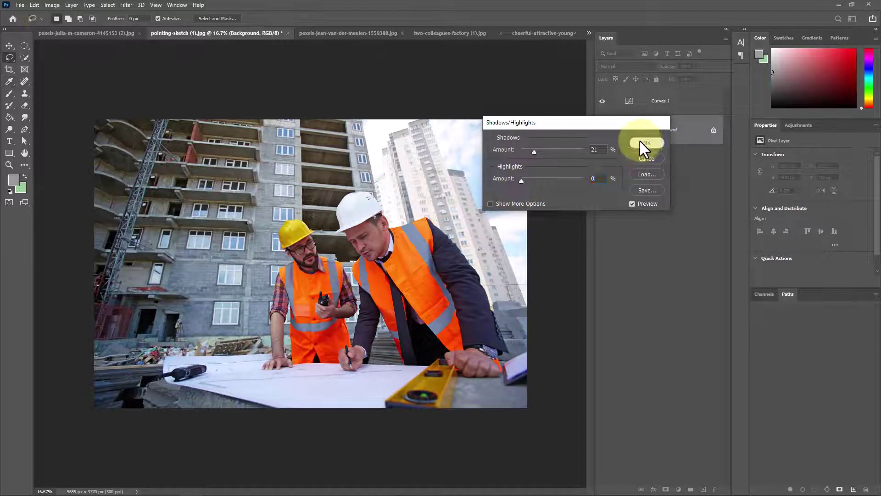
# Step: Desaturate the Background layer of the pointing-sketch image
pyautogui.click(53, 7)
pyautogui.moveTo(98, 28)
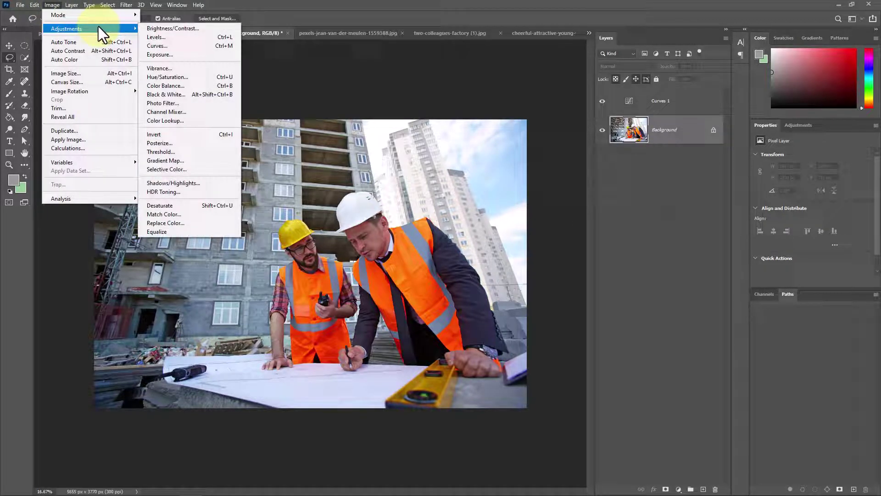
pyautogui.click(222, 207)
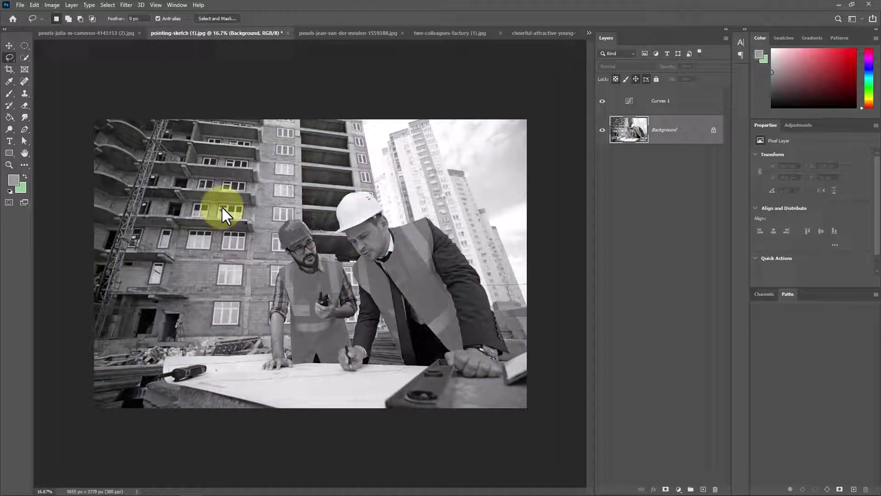
pyautogui.click(52, 5)
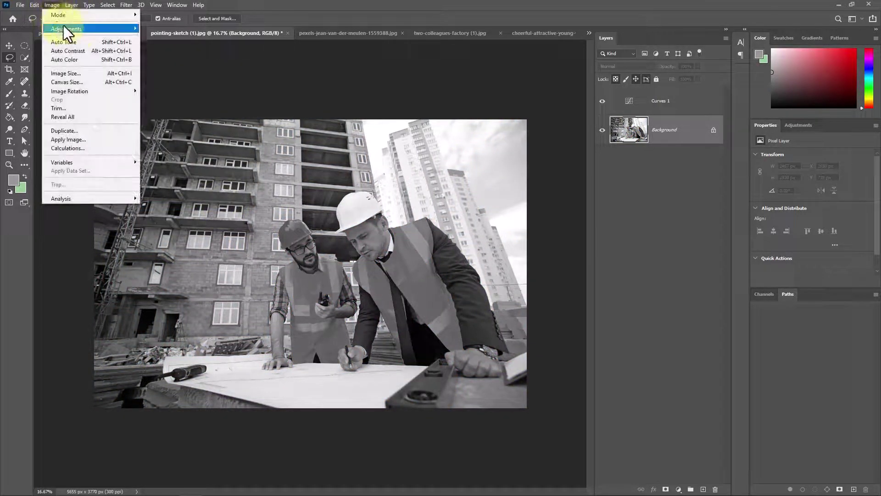
pyautogui.moveTo(75, 32)
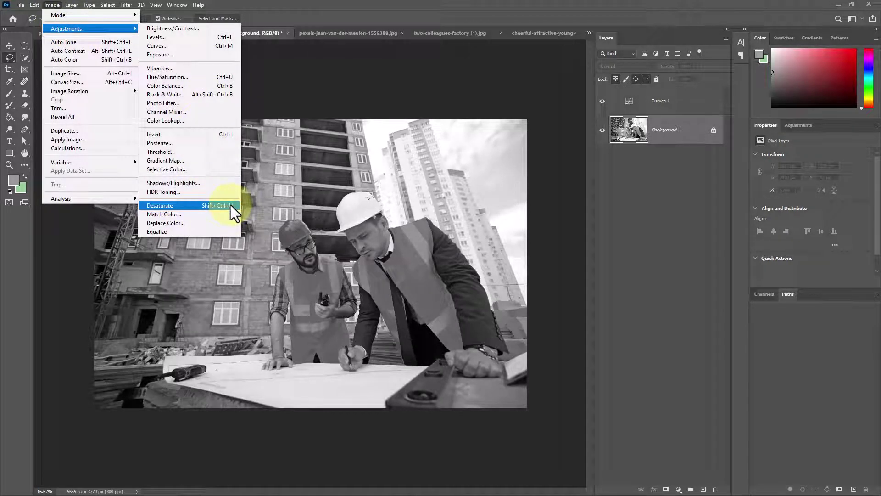
pyautogui.click(453, 33)
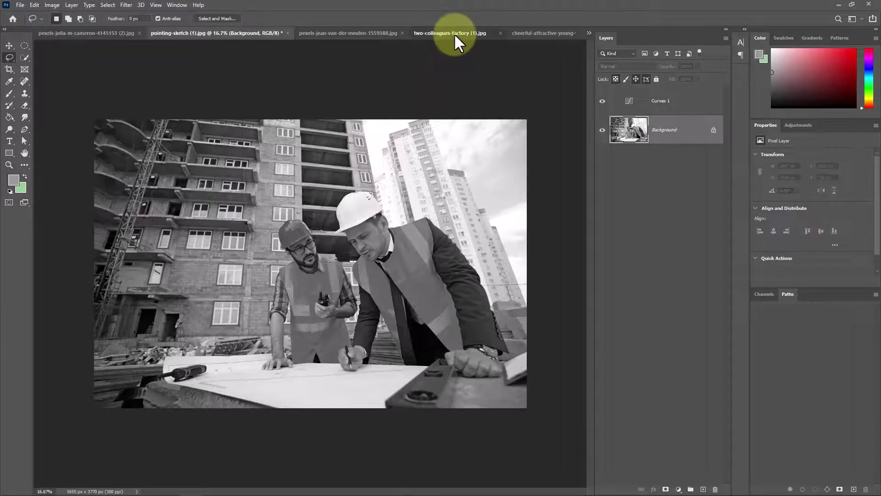
pyautogui.click(544, 37)
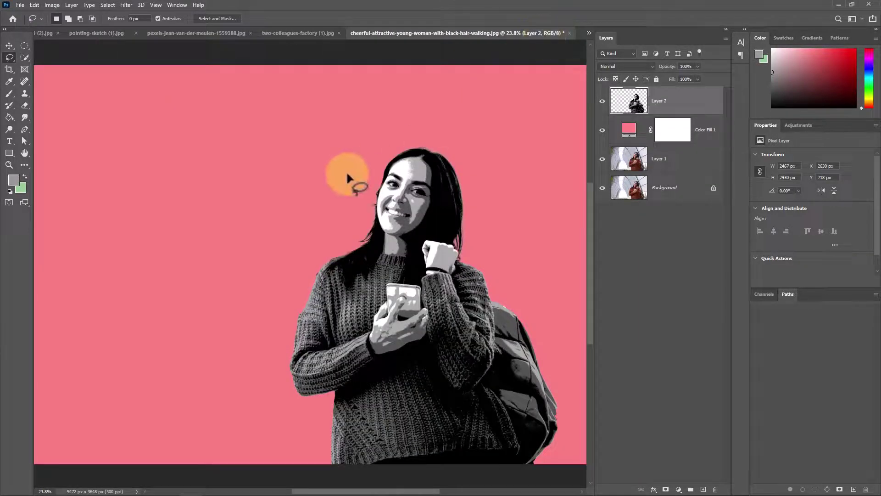
pyautogui.click(53, 5)
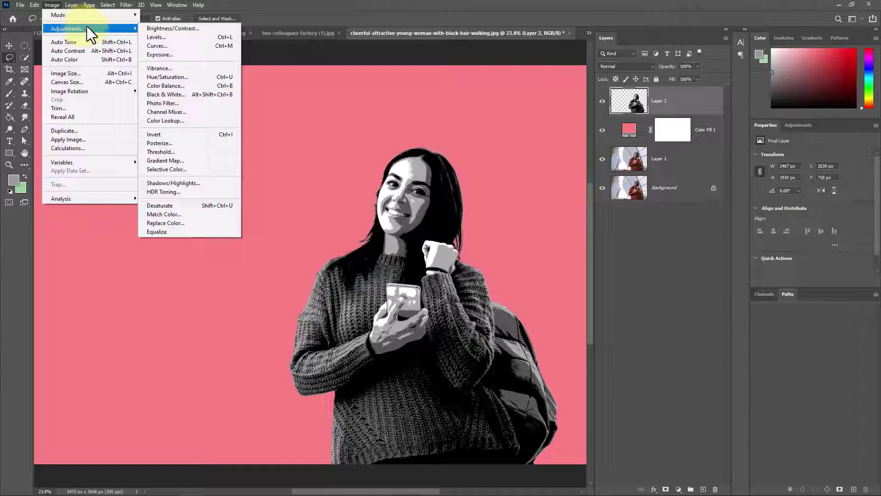
pyautogui.click(678, 489)
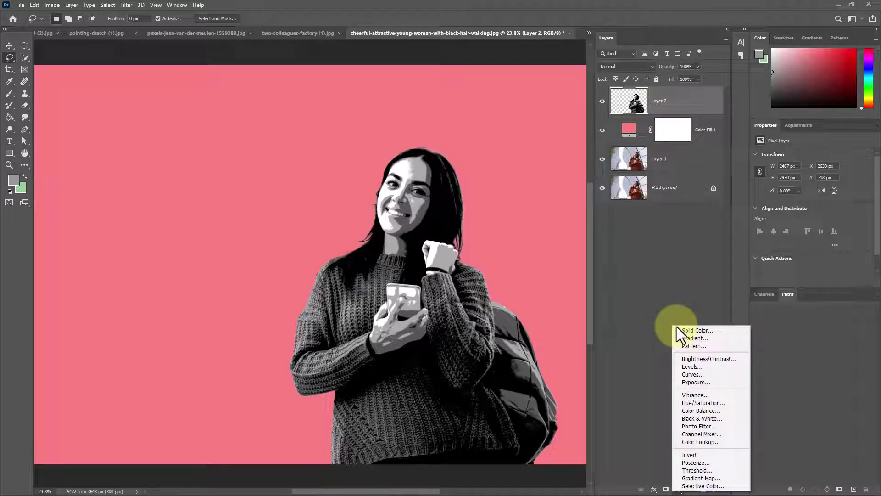
# Step: Switch to the two-colleagues-factory image and merge its Photo Filter adjustment layer down into the Background
pyautogui.click(306, 33)
pyautogui.click(296, 32)
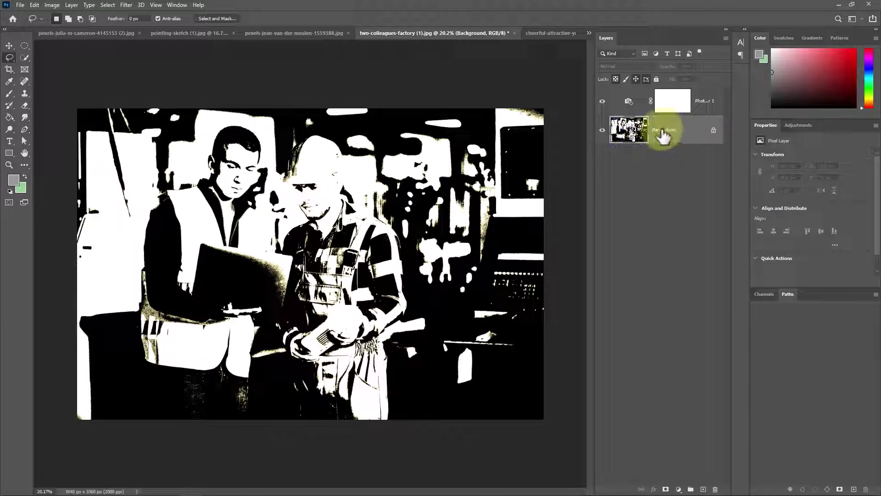
pyautogui.click(689, 106)
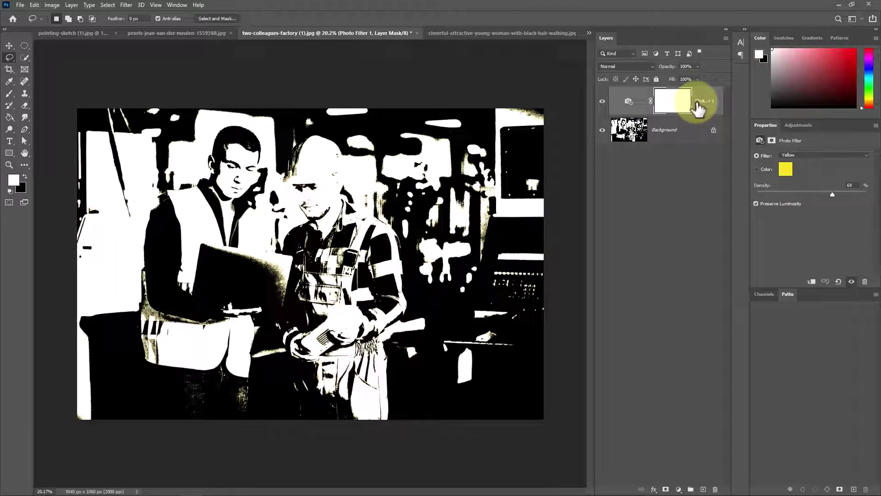
pyautogui.hotkey('ctrl', 'e')
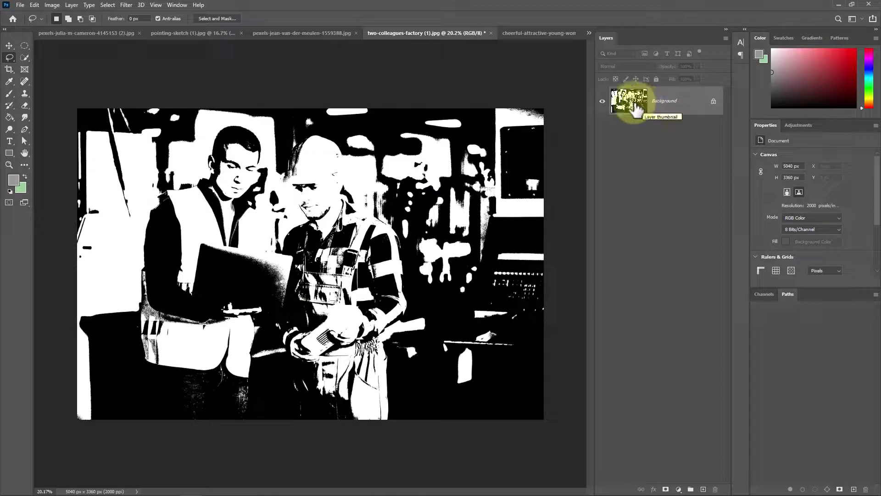
# Step: Switch to the walking-woman image and toggle the Color Fill layer's visibility off and on
pyautogui.click(532, 32)
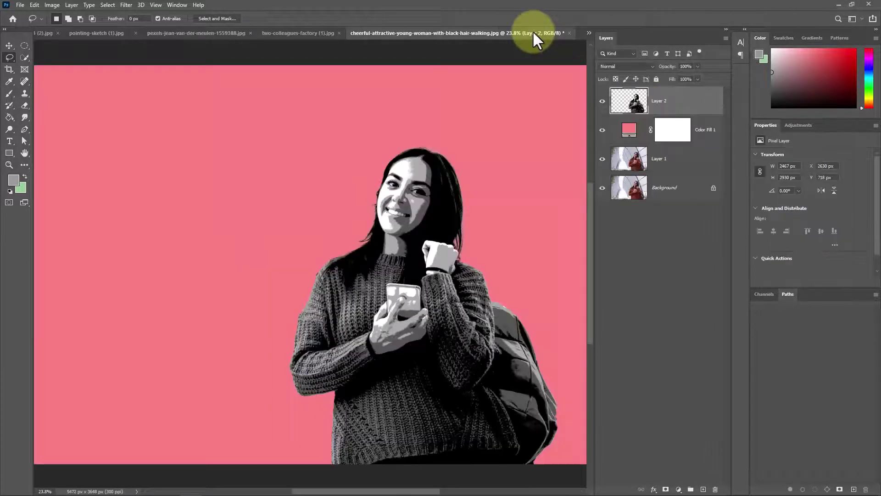
pyautogui.click(602, 131)
pyautogui.click(602, 131)
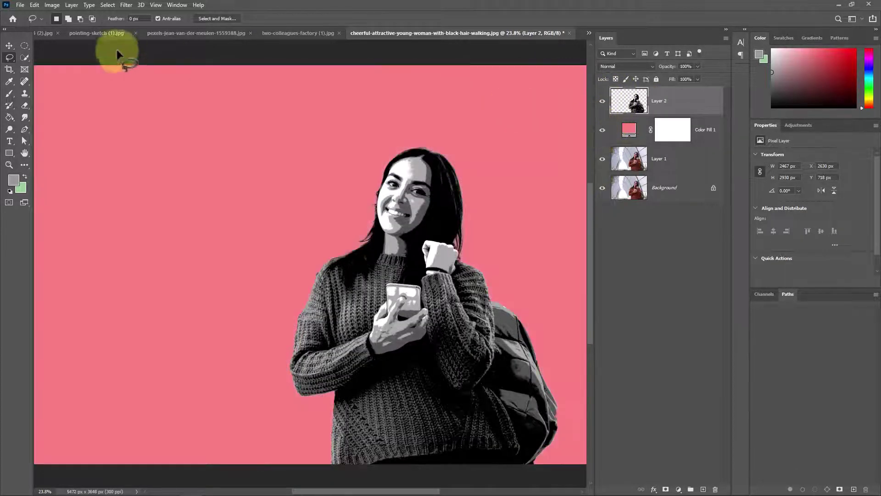
# Step: Look through the open images and examine the available adjustment layer types on the walking-woman image, keeping all documents open
pyautogui.click(109, 31)
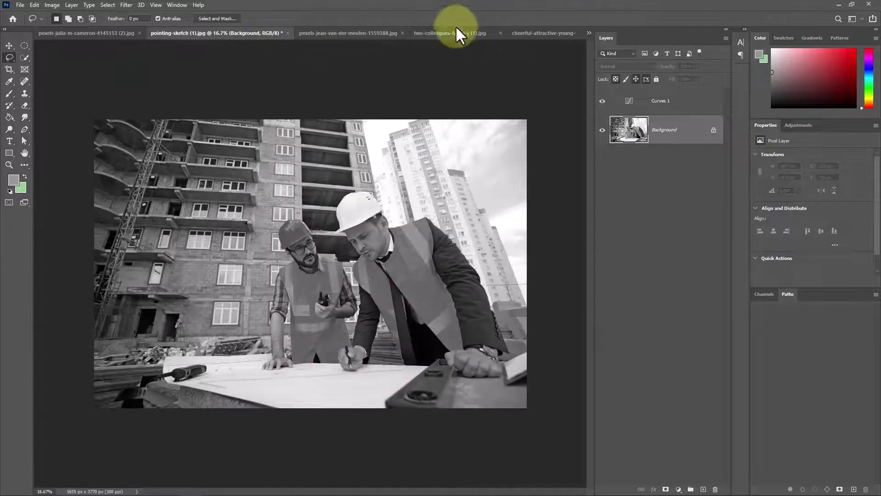
pyautogui.click(454, 32)
pyautogui.click(352, 33)
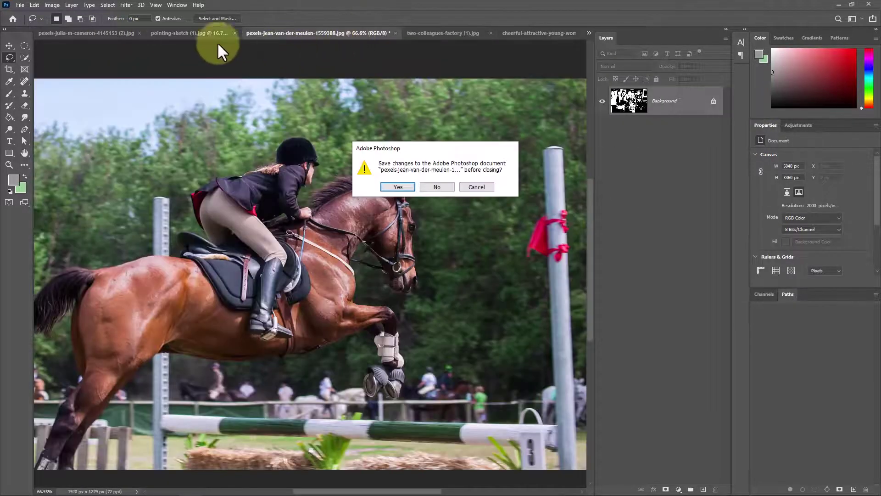
pyautogui.click(463, 187)
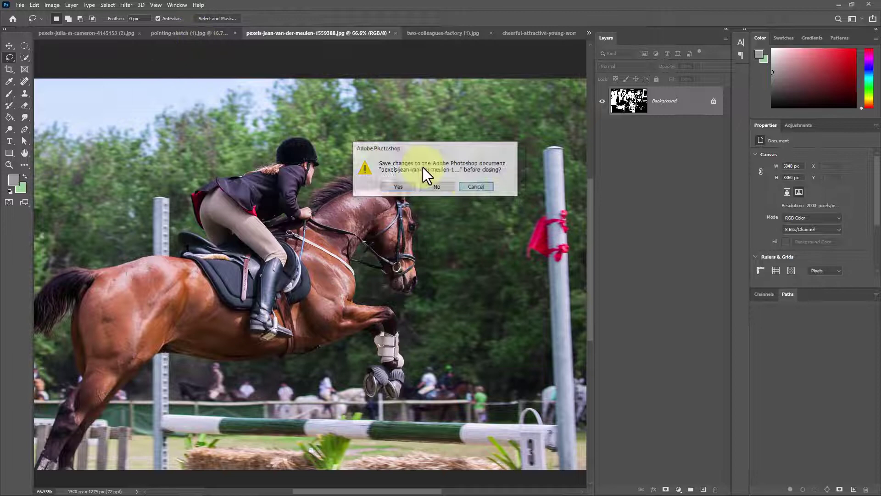
pyautogui.click(104, 33)
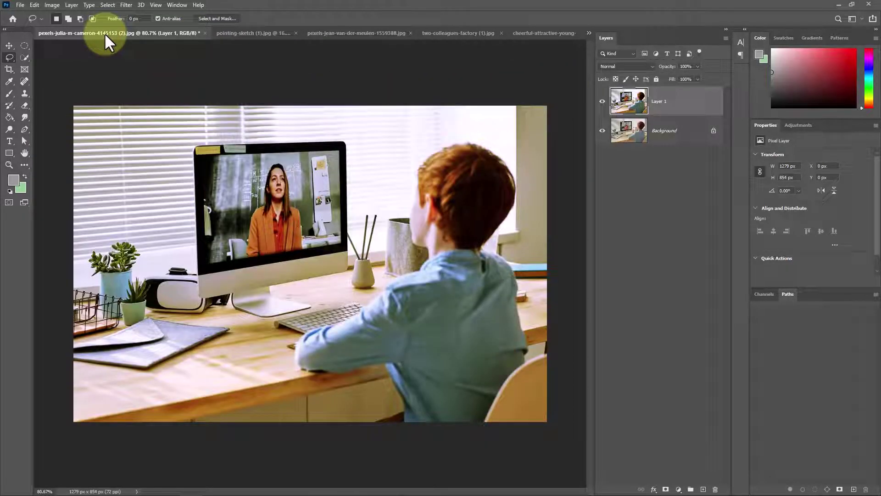
pyautogui.click(523, 32)
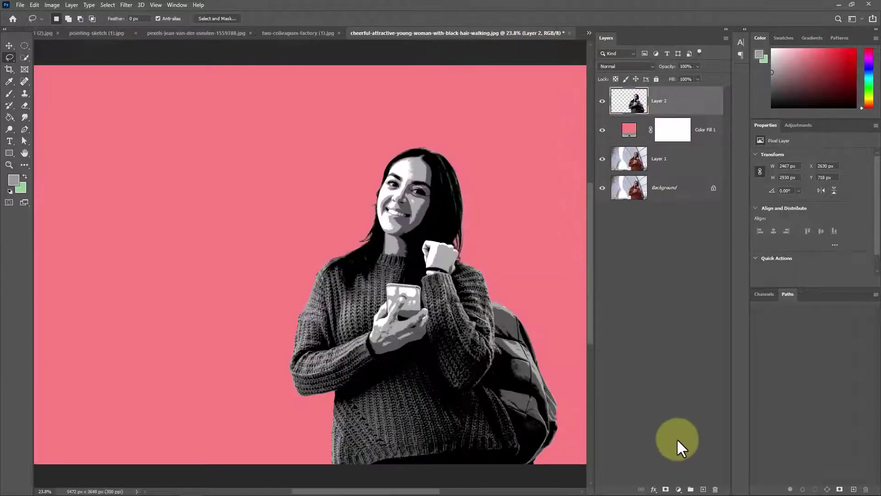
pyautogui.click(678, 490)
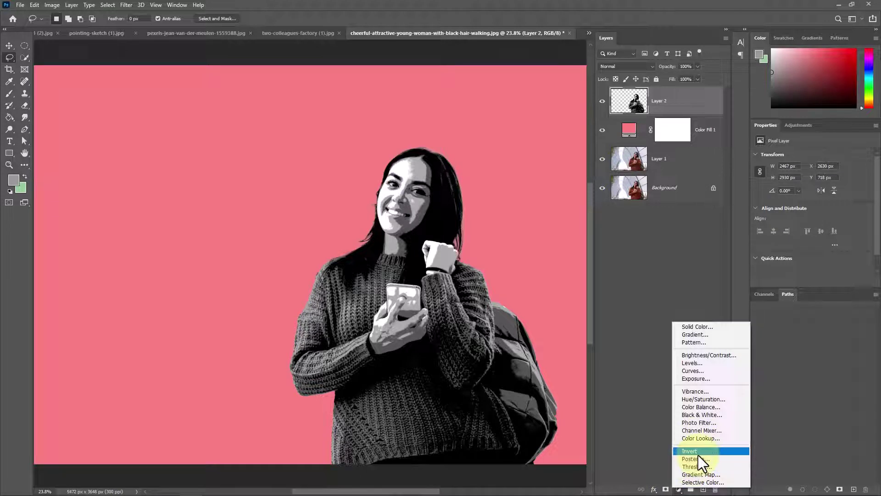
pyautogui.click(641, 256)
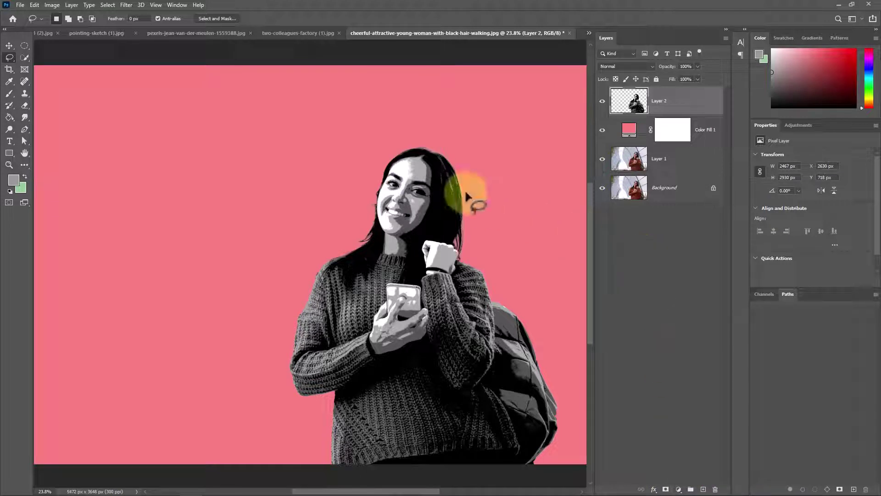
pyautogui.click(90, 32)
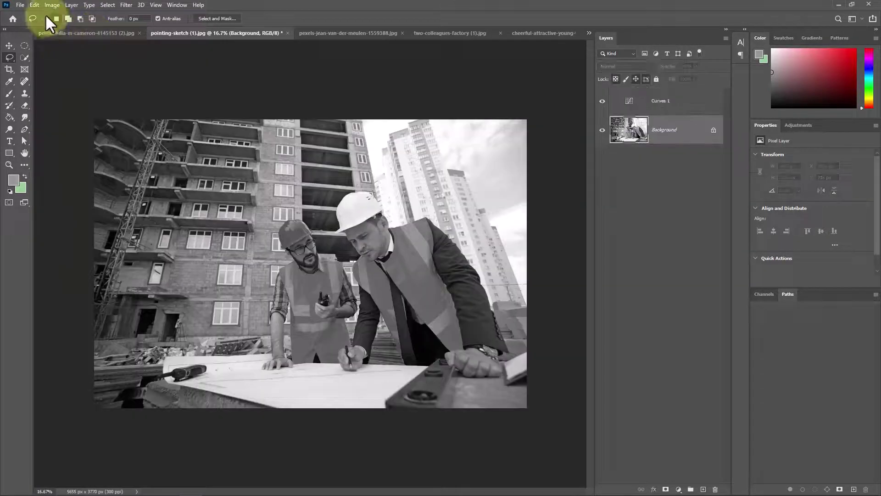
pyautogui.click(56, 4)
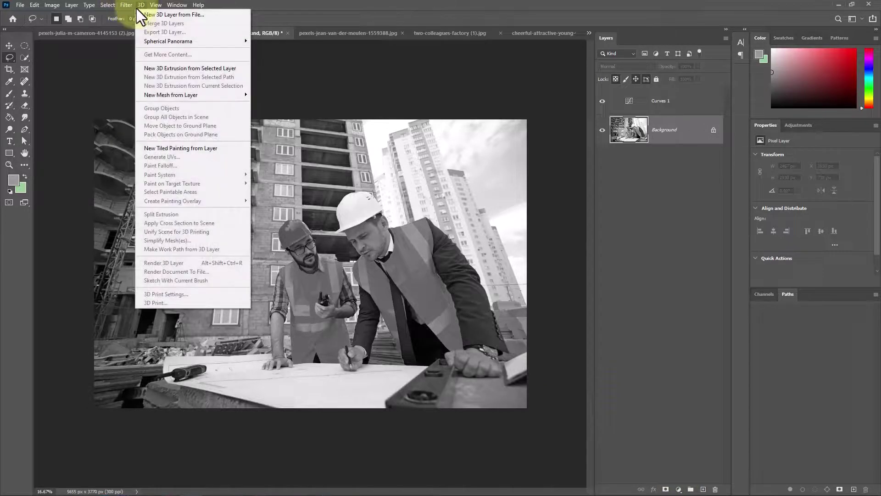
# Step: Switch to the pexels-jean-van-der-meulen-1559388.jpg horse image and open the Camera Raw Filter on its Background layer
pyautogui.moveTo(129, 6)
pyautogui.click(340, 34)
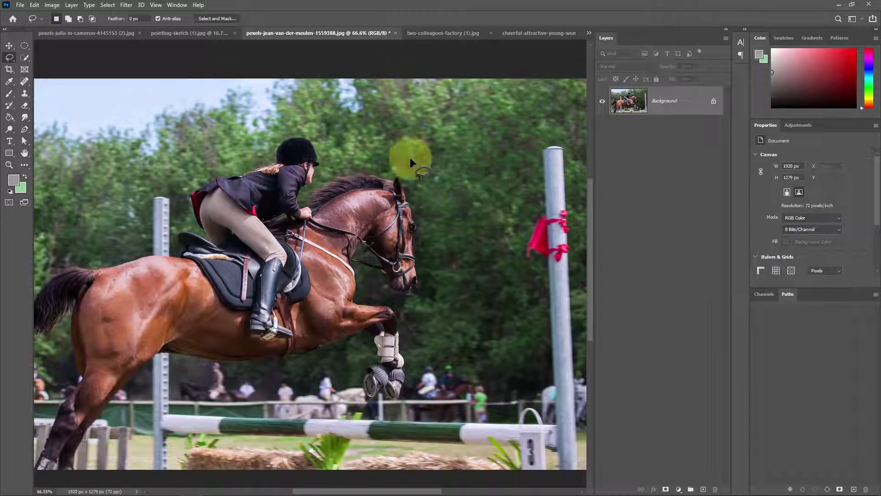
pyautogui.click(129, 6)
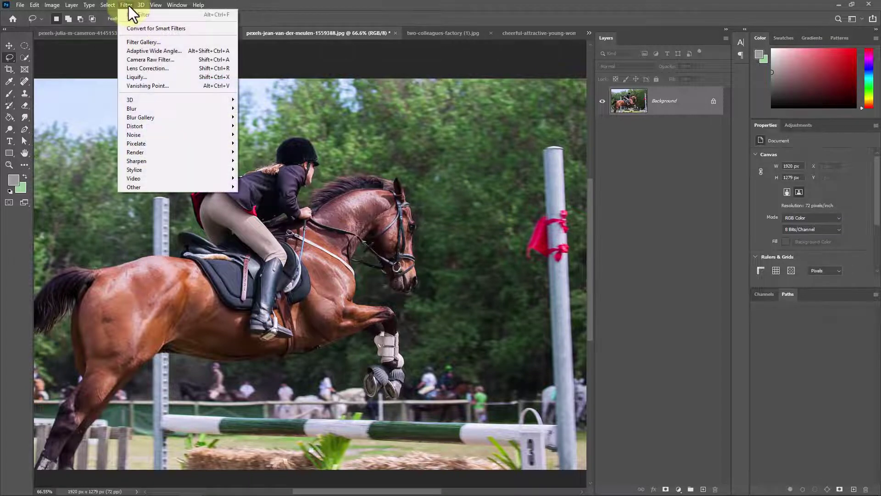
pyautogui.click(172, 59)
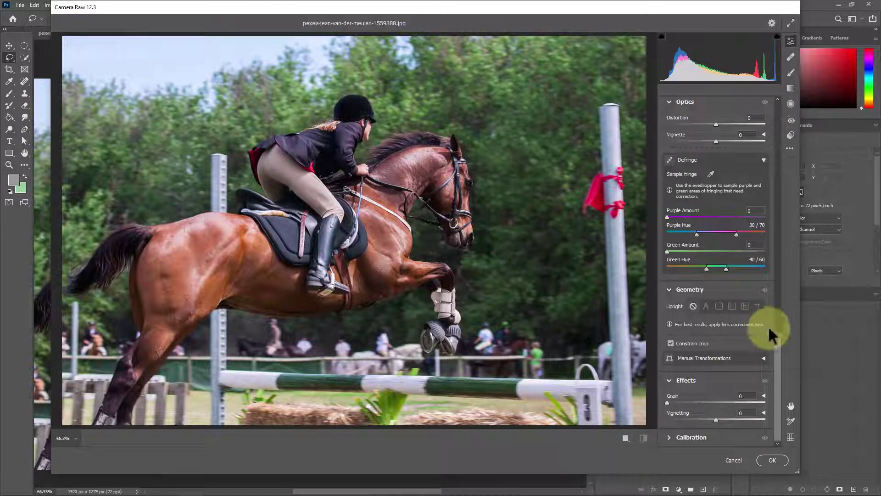
# Step: Collapse all the Camera Raw adjustment sections from Basic through Effects
pyautogui.moveTo(778, 350); pyautogui.dragTo(773, 103)
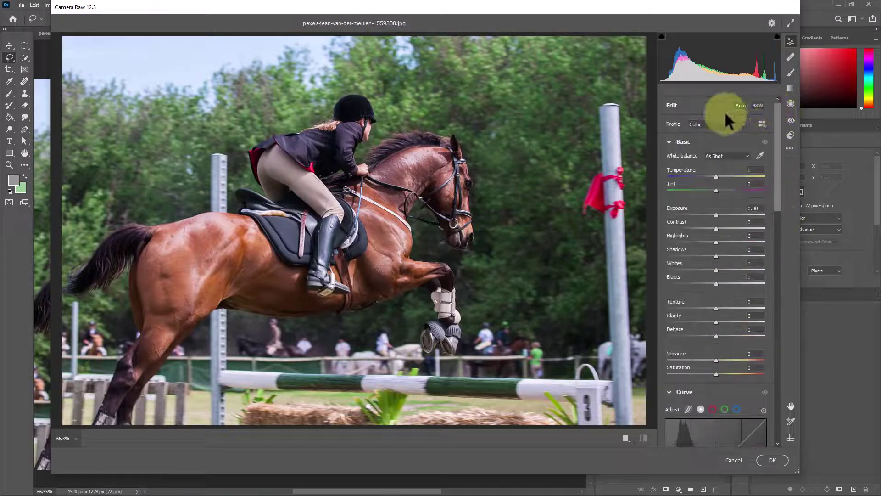
pyautogui.click(669, 143)
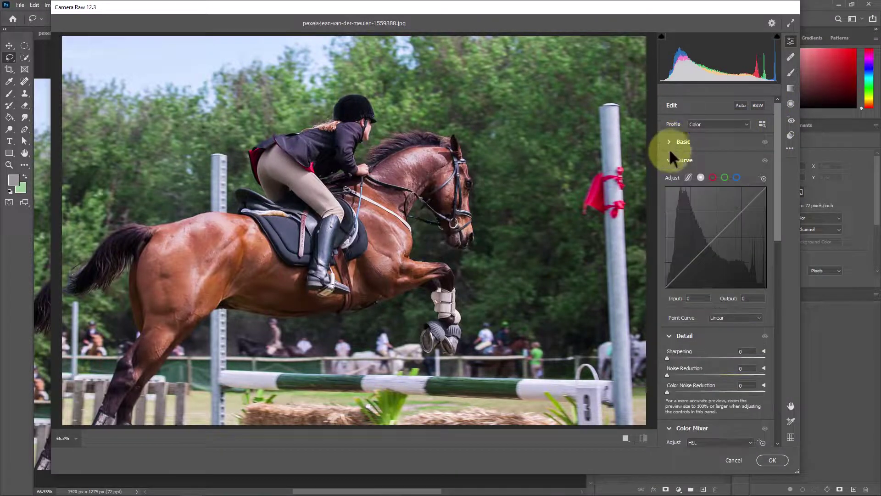
pyautogui.click(669, 160)
pyautogui.click(670, 177)
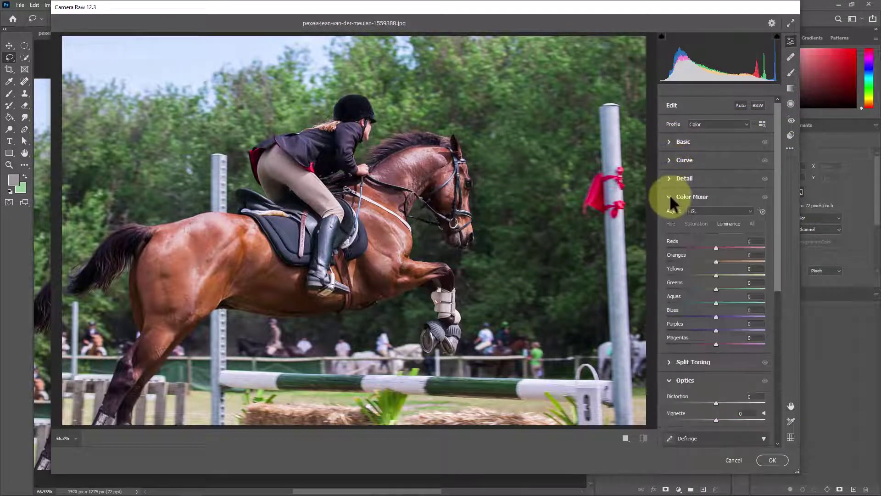
pyautogui.click(670, 196)
pyautogui.click(668, 215)
pyautogui.click(668, 214)
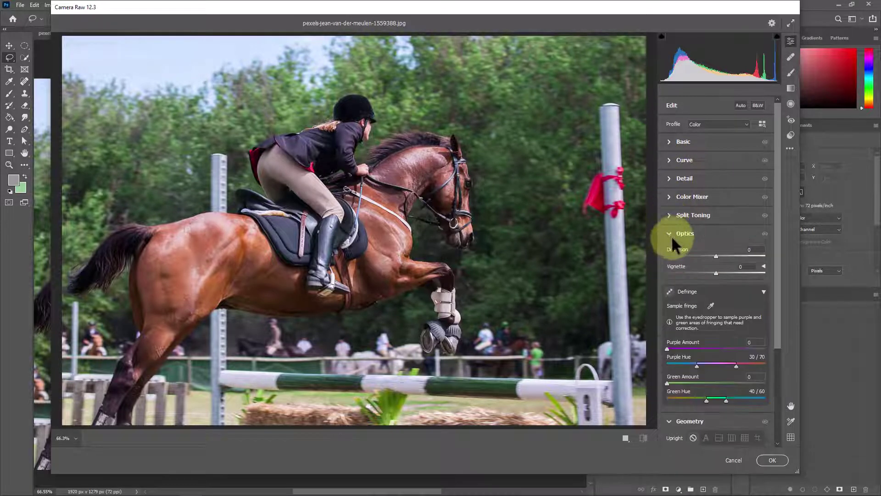
pyautogui.click(670, 233)
pyautogui.click(668, 251)
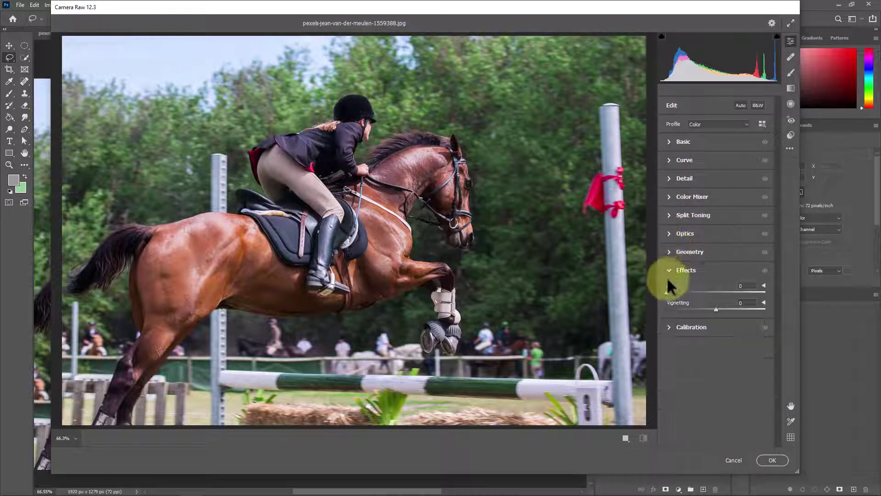
pyautogui.click(669, 269)
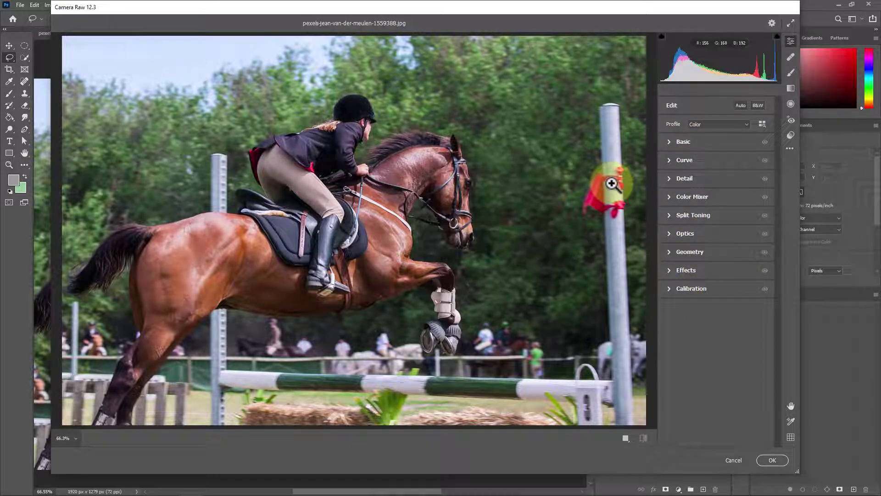
# Step: Try adjusting the exposure and the brighter tones of the horse photo directly on the histogram
pyautogui.moveTo(687, 72); pyautogui.dragTo(695, 67)
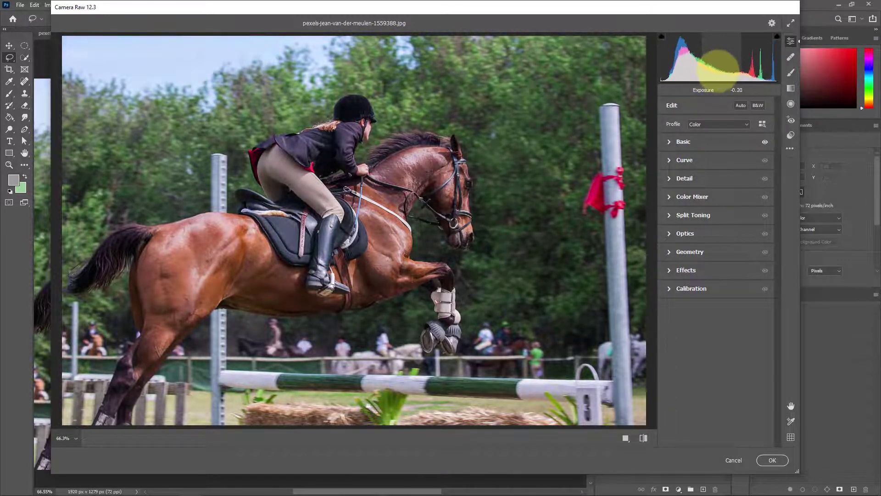
pyautogui.moveTo(756, 69); pyautogui.dragTo(740, 56)
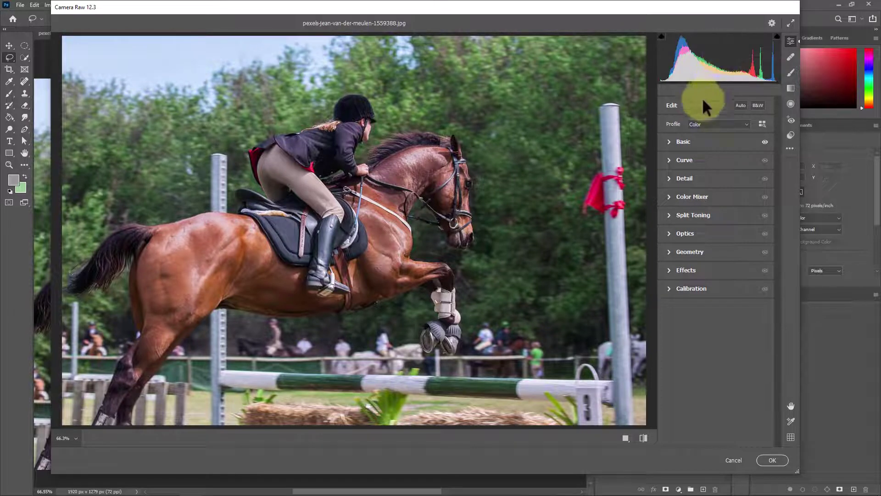
# Step: Try the Auto correction and the black-and-white conversion on the horse photo, and turn both off again
pyautogui.click(741, 103)
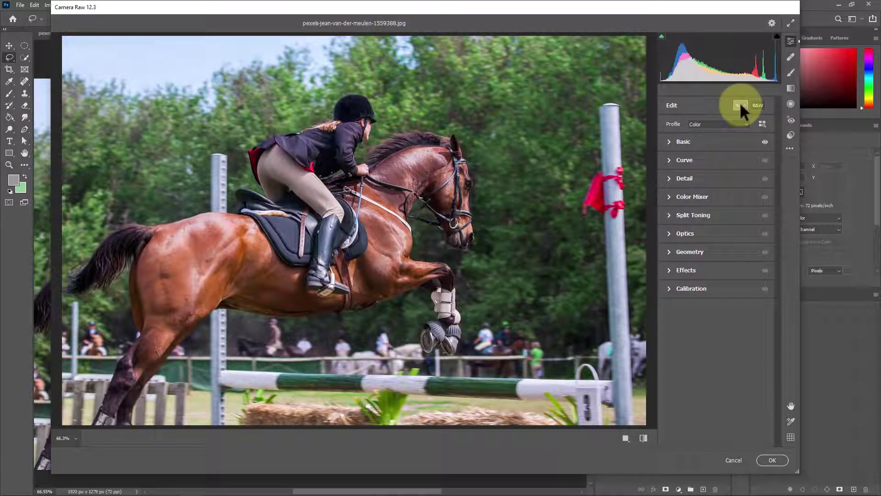
pyautogui.click(761, 104)
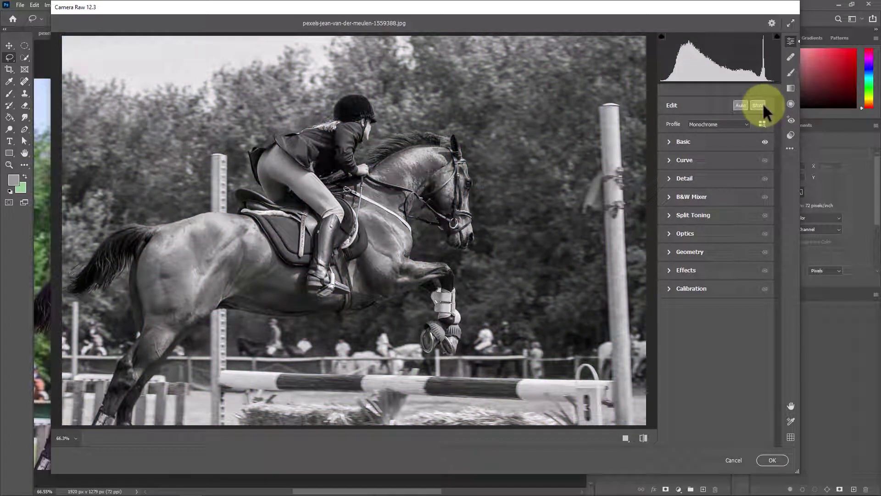
pyautogui.click(762, 105)
pyautogui.click(739, 104)
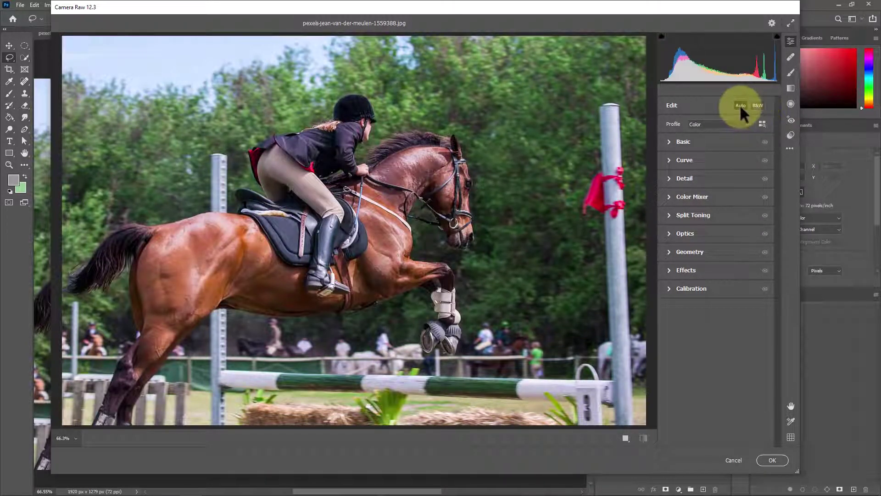
# Step: In Basic, set Temperature -1, Tint -16, Exposure +0.10, Highlights -13, Shadows +18, Whites -18 and Blacks -28
pyautogui.click(669, 142)
pyautogui.moveTo(715, 169); pyautogui.dragTo(704, 284)
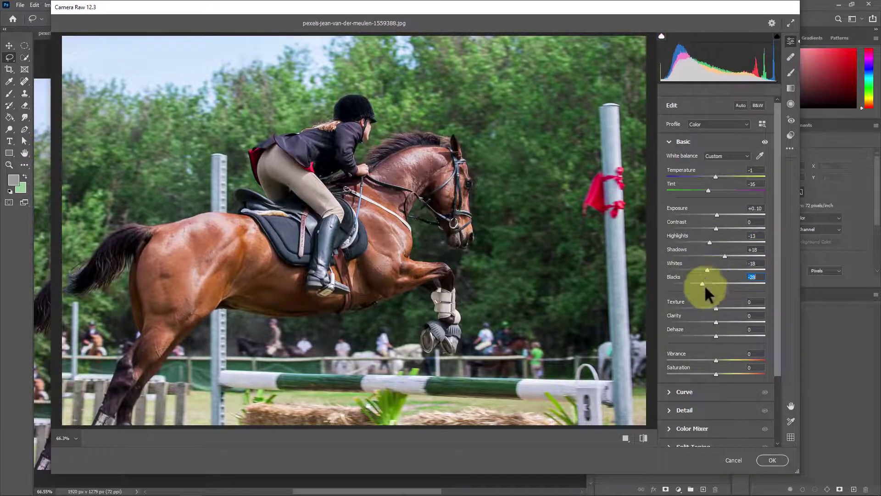
# Step: Set Clarity to +21, Vibrance to +47 and Saturation to -1 in the Basic adjustments
pyautogui.scroll(-2, 709, 310)
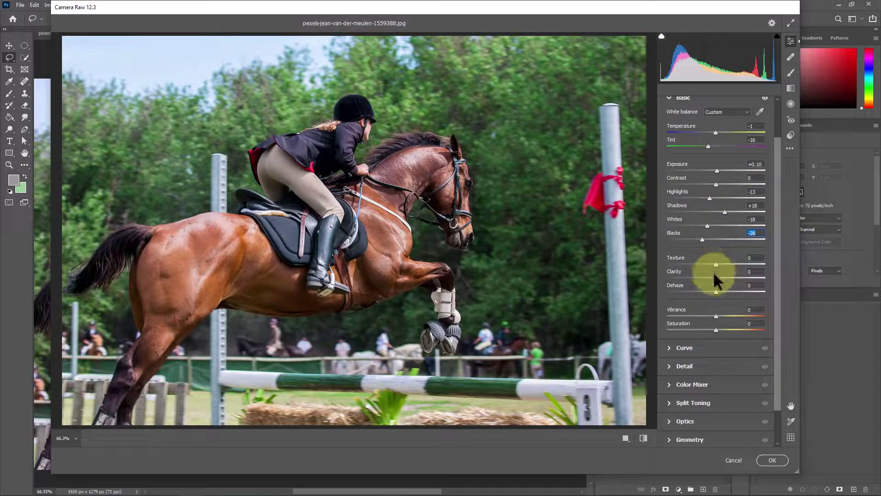
pyautogui.moveTo(715, 270); pyautogui.dragTo(725, 272)
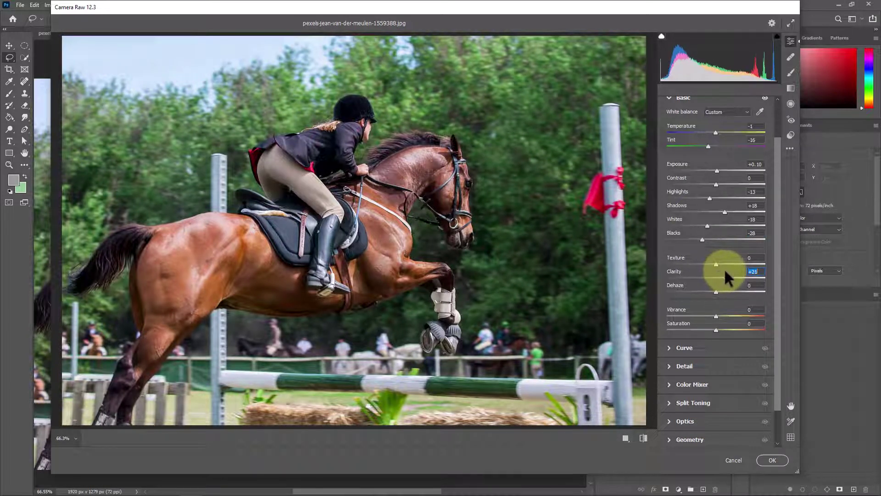
pyautogui.moveTo(715, 309)
pyautogui.mouseDown()
pyautogui.moveTo(736, 310)
pyautogui.moveTo(712, 321)
pyautogui.mouseUp()
# Step: Brighten the main point curve from input 104 to output 121 and lower the midtones of the red channel curve
pyautogui.scroll(-2, 712, 321)
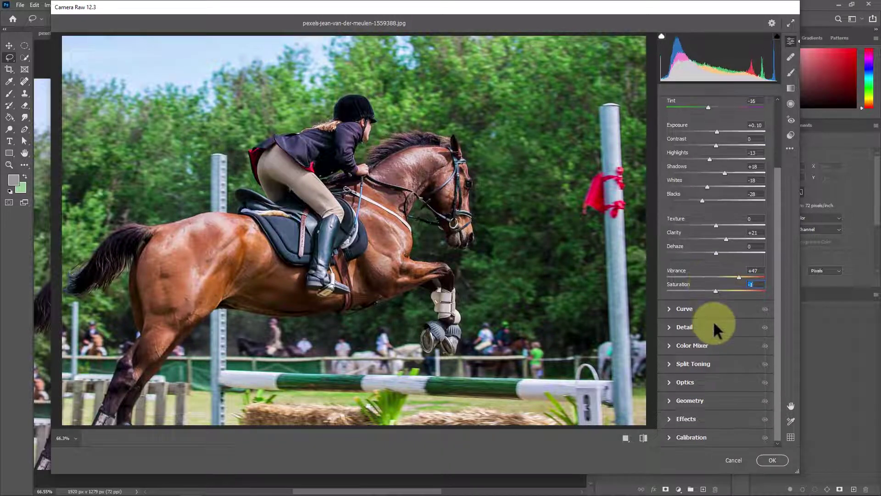
pyautogui.click(669, 309)
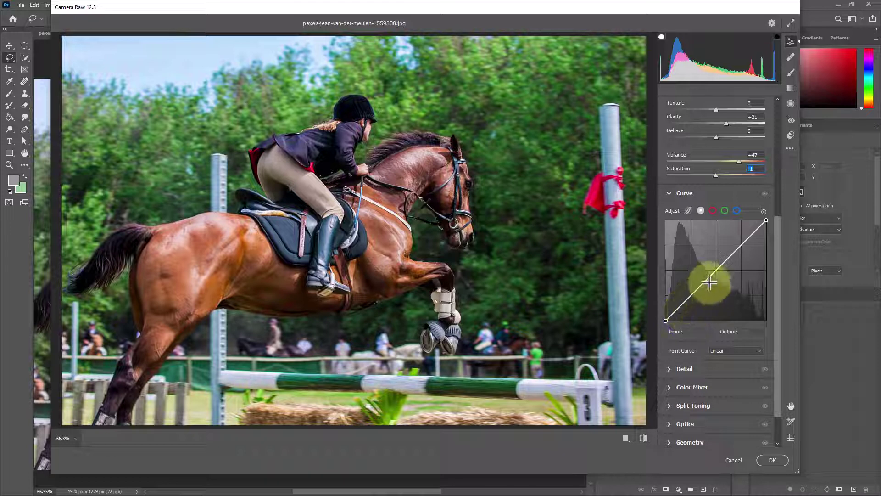
pyautogui.moveTo(705, 281); pyautogui.dragTo(707, 273)
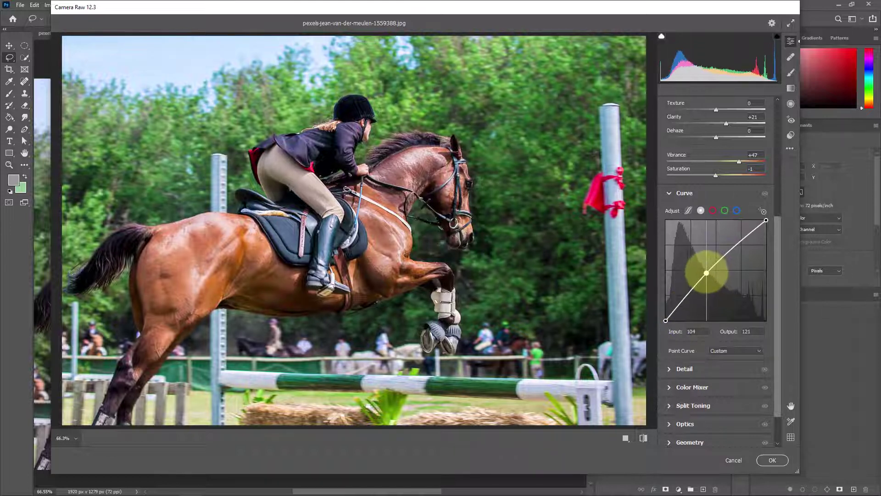
pyautogui.click(712, 210)
pyautogui.click(712, 274)
pyautogui.moveTo(712, 275); pyautogui.dragTo(711, 279)
# Step: Lower the green channel curve at input 188 to output 174 and the blue channel curve at input 86 to output 65
pyautogui.click(725, 210)
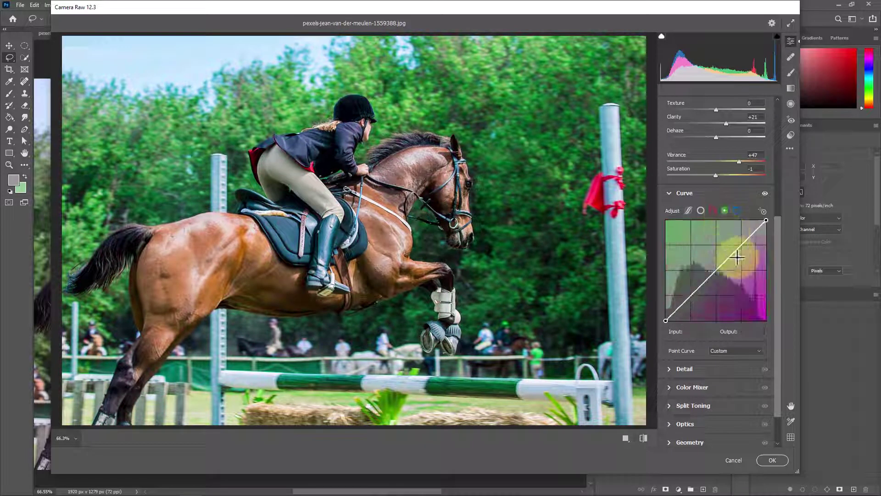
pyautogui.moveTo(738, 248)
pyautogui.mouseDown()
pyautogui.moveTo(732, 243)
pyautogui.moveTo(739, 253)
pyautogui.mouseUp()
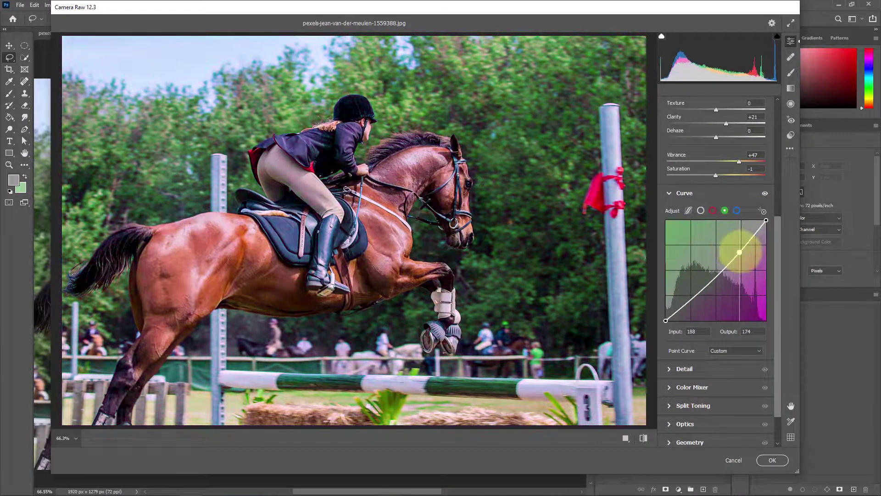
pyautogui.click(737, 210)
pyautogui.moveTo(694, 291); pyautogui.dragTo(699, 294)
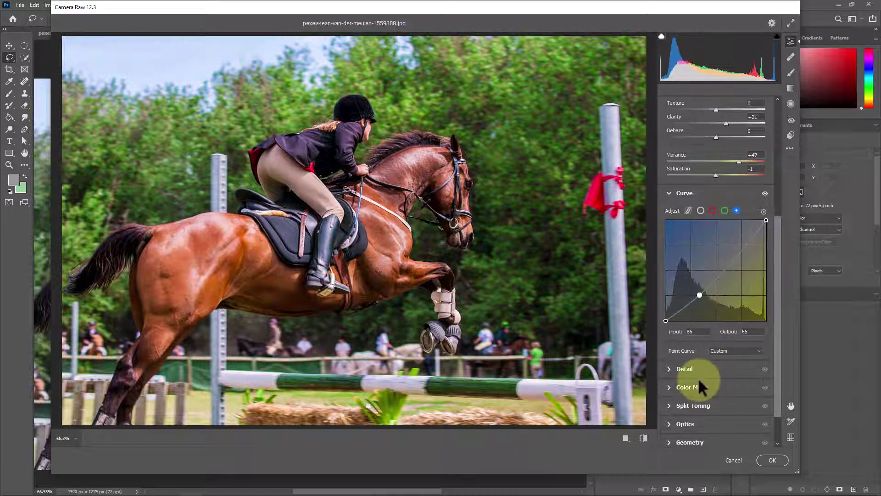
# Step: Try Noise Reduction in the Detail settings and return it to 0
pyautogui.click(668, 368)
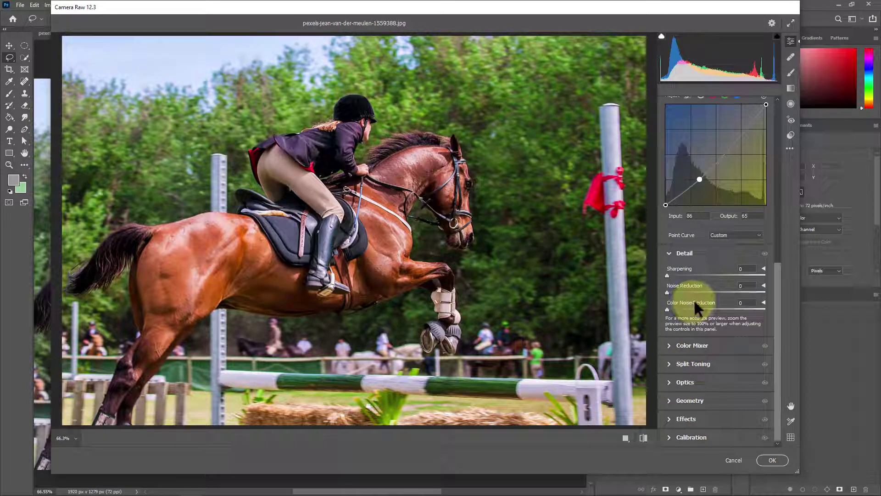
pyautogui.moveTo(669, 282)
pyautogui.mouseDown()
pyautogui.moveTo(681, 282)
pyautogui.moveTo(660, 281)
pyautogui.mouseUp()
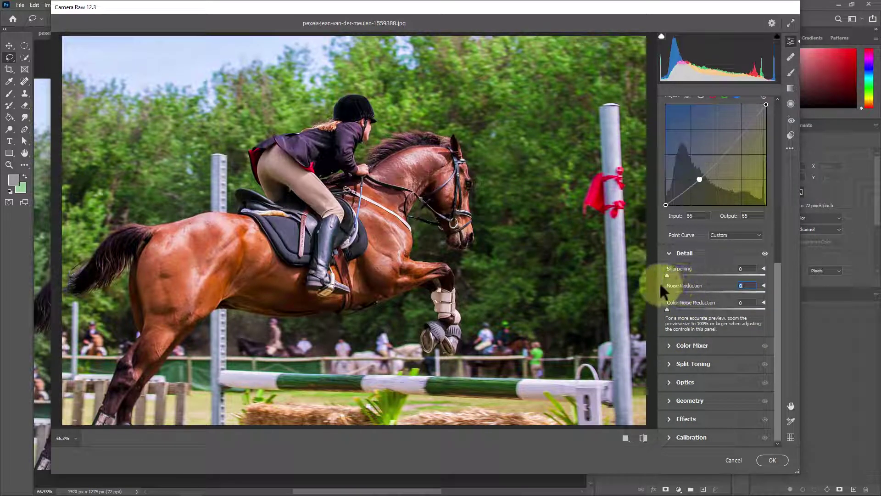
# Step: In the HSL Color Mixer, try reducing the Greens saturation down to -100 and set the Greens luminance to +69
pyautogui.click(670, 346)
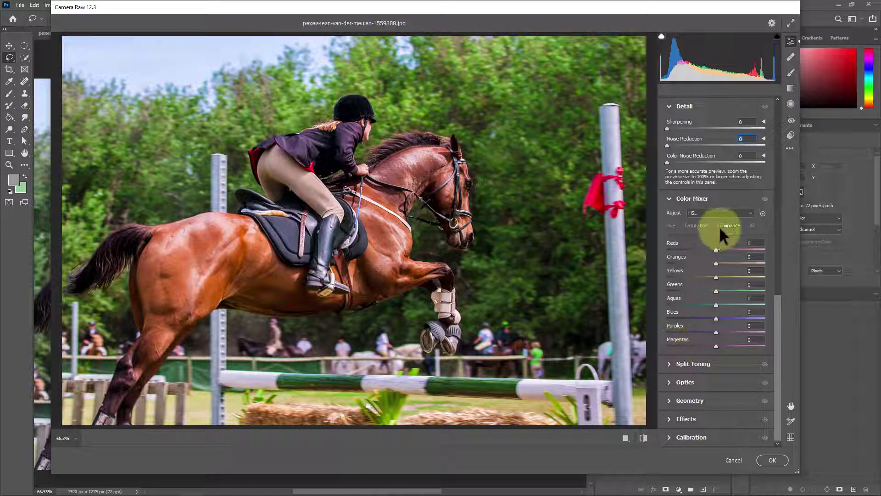
pyautogui.click(693, 224)
pyautogui.click(673, 225)
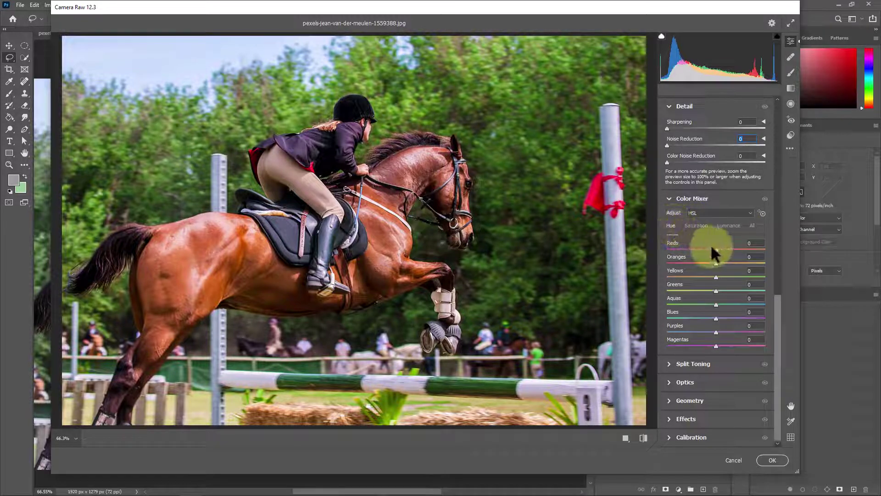
pyautogui.click(696, 227)
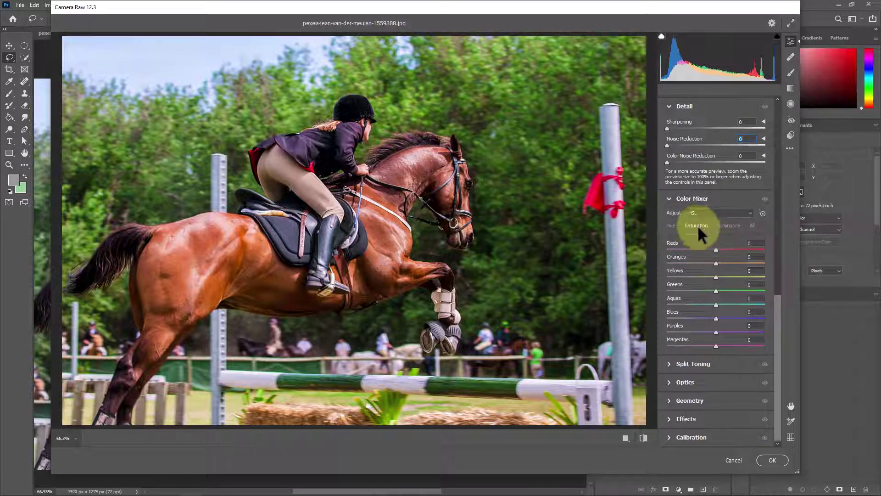
pyautogui.moveTo(714, 289); pyautogui.dragTo(662, 278)
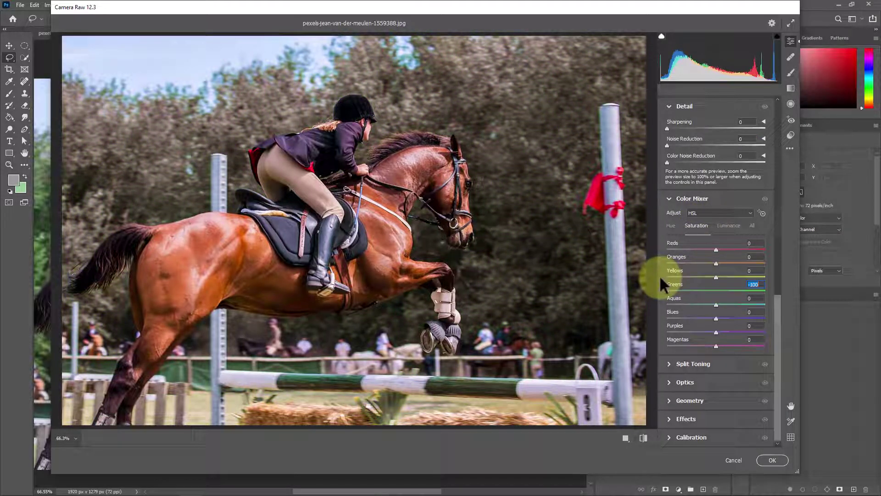
pyautogui.moveTo(660, 278); pyautogui.dragTo(747, 285)
pyautogui.click(725, 224)
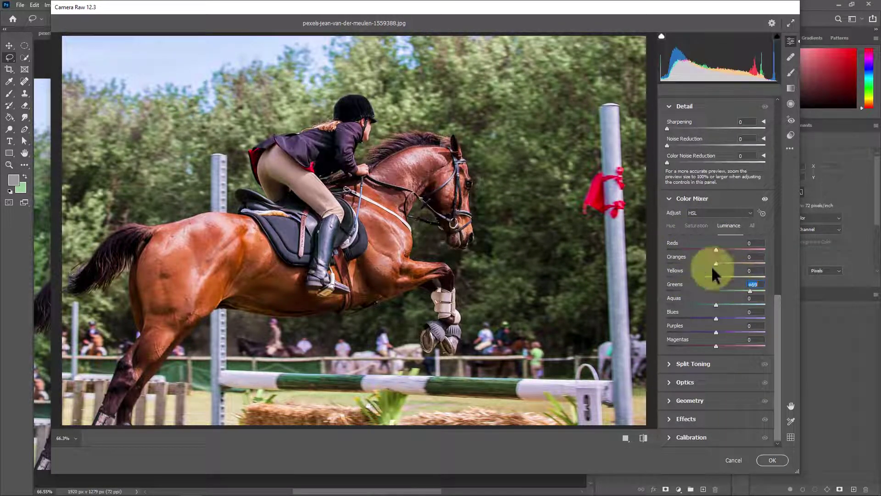
# Step: Raise the Greens saturation to +38 and the Oranges luminance to +15 in the Color Mixer
pyautogui.click(690, 225)
pyautogui.moveTo(697, 290); pyautogui.dragTo(734, 290)
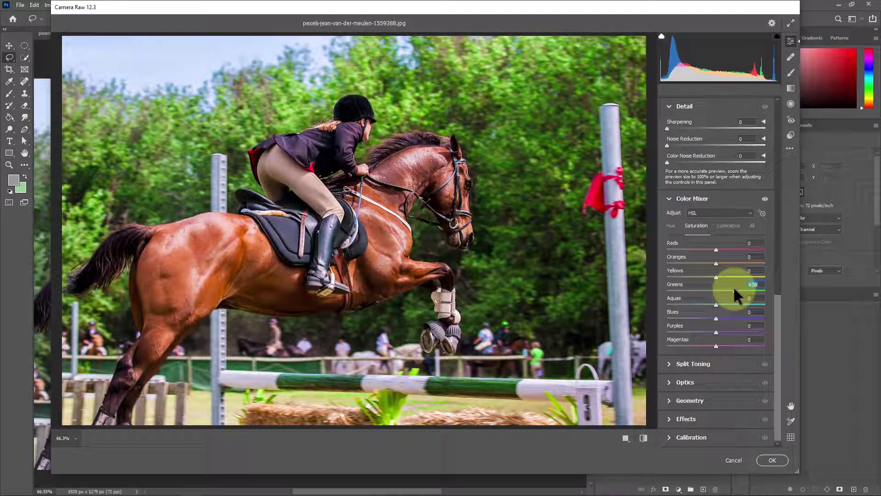
pyautogui.click(731, 224)
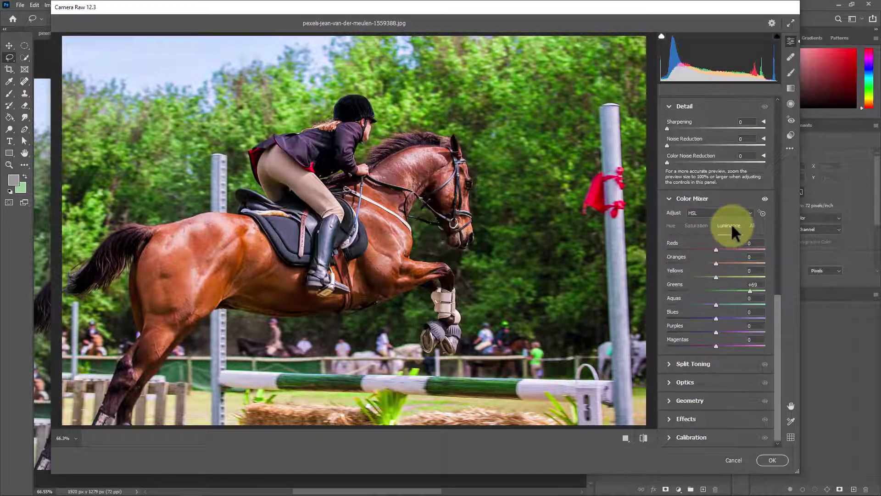
pyautogui.moveTo(714, 257)
pyautogui.mouseDown()
pyautogui.moveTo(740, 257)
pyautogui.moveTo(722, 256)
pyautogui.mouseUp()
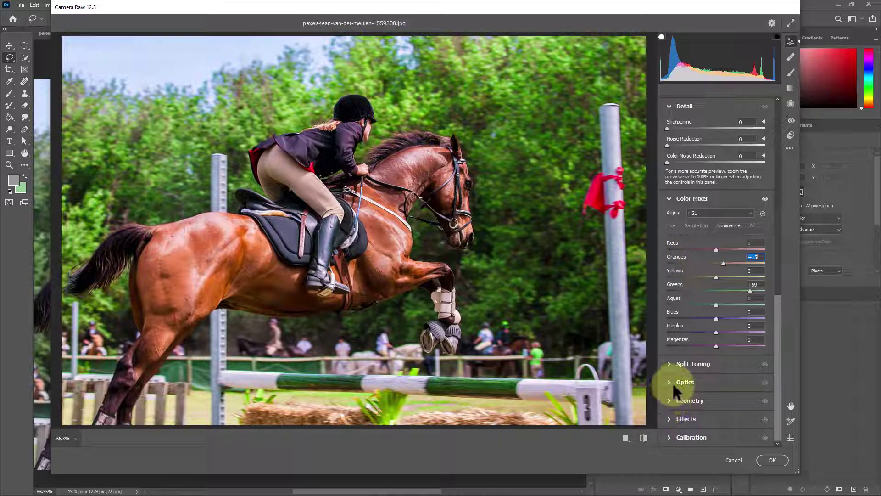
# Step: Darken the photo's edges by setting the Vignetting effect to -26
pyautogui.click(669, 418)
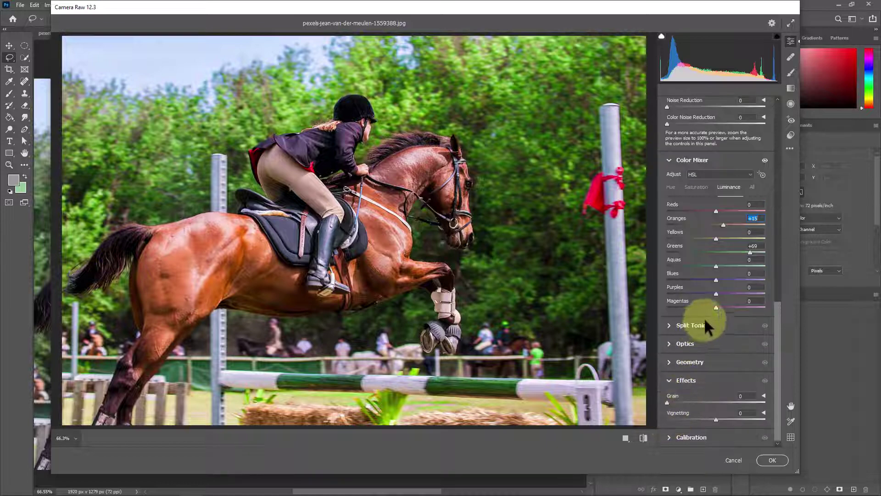
pyautogui.moveTo(718, 411)
pyautogui.mouseDown()
pyautogui.moveTo(692, 408)
pyautogui.moveTo(756, 406)
pyautogui.moveTo(706, 407)
pyautogui.mouseUp()
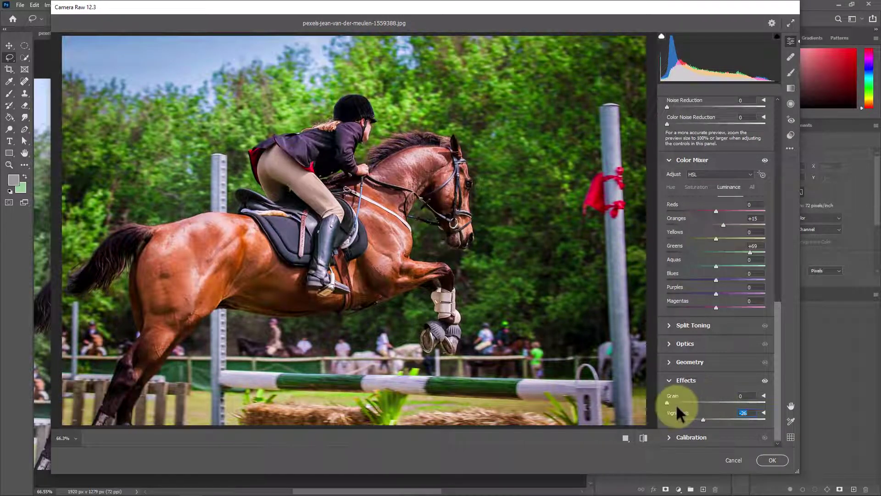
# Step: Compare the horse photo's before and after versions in full, side-by-side and stacked views, and apply the Camera Raw adjustments
pyautogui.click(643, 437)
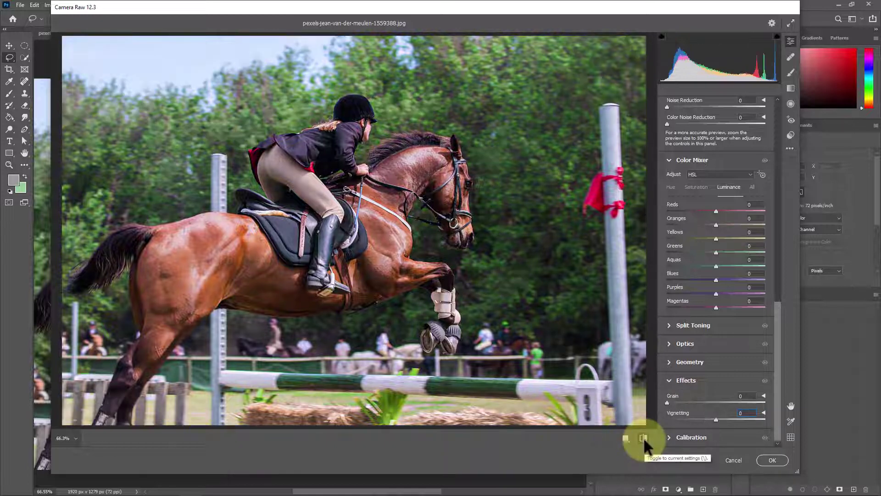
pyautogui.click(642, 437)
pyautogui.click(643, 437)
pyautogui.click(642, 437)
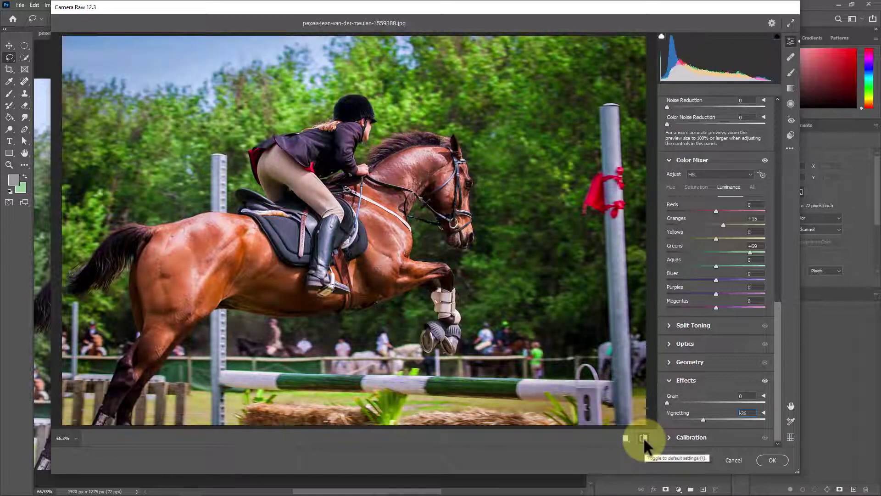
pyautogui.click(625, 438)
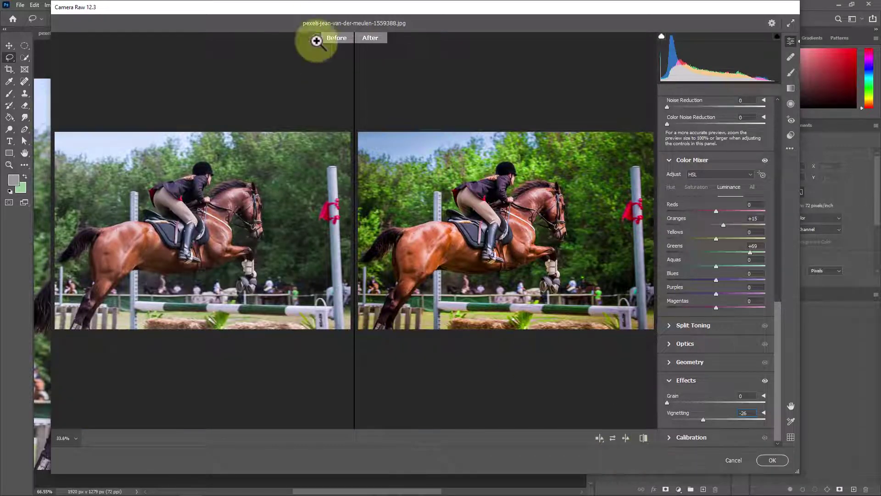
pyautogui.click(599, 437)
pyautogui.click(598, 436)
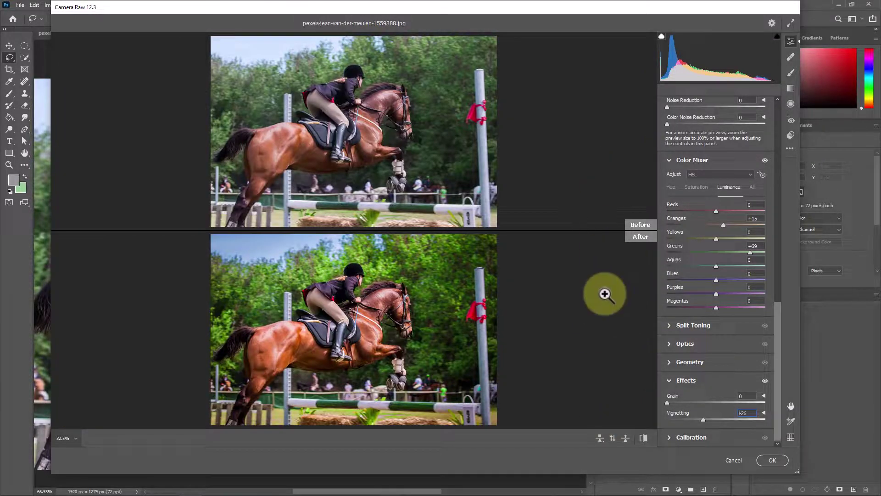
pyautogui.click(772, 459)
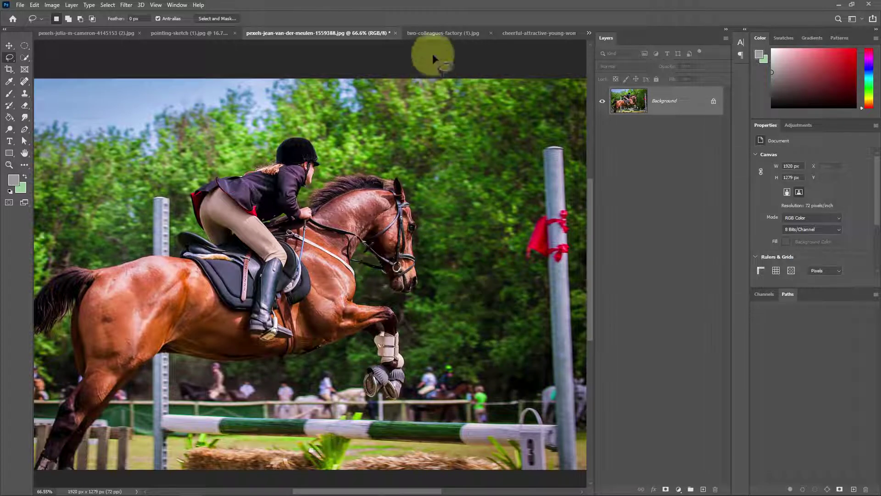
# Step: Switch to the photo of the child at the desk computer and reapply the last Camera Raw Filter to Layer 1
pyautogui.click(430, 32)
pyautogui.click(525, 32)
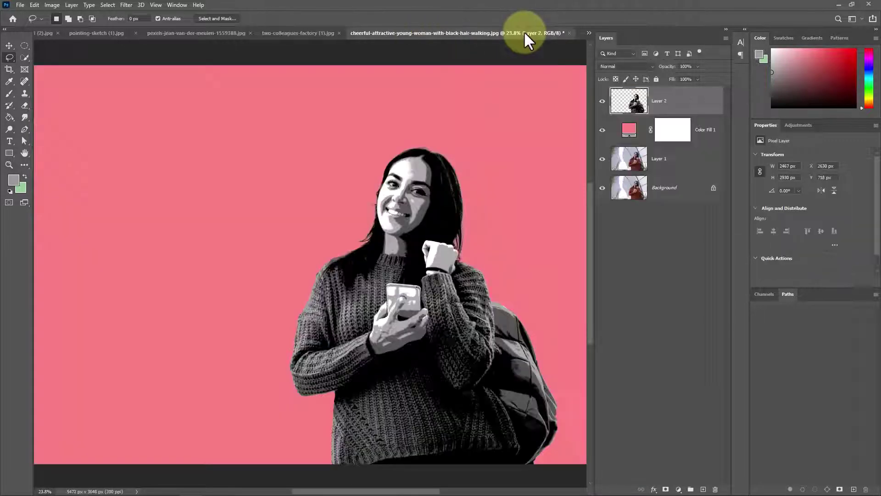
pyautogui.click(75, 31)
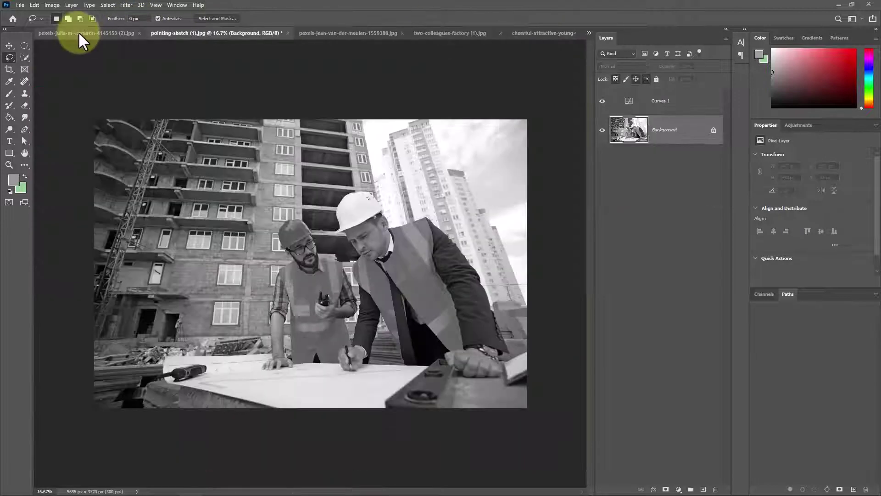
pyautogui.click(46, 31)
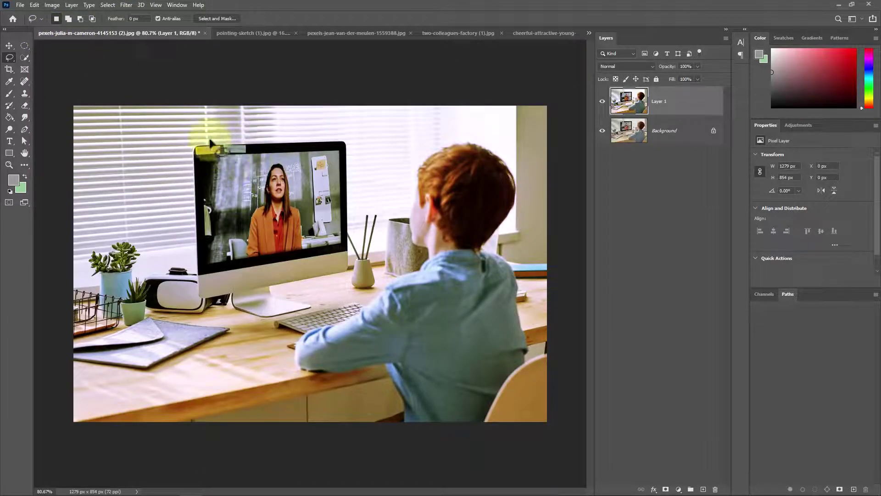
pyautogui.click(128, 6)
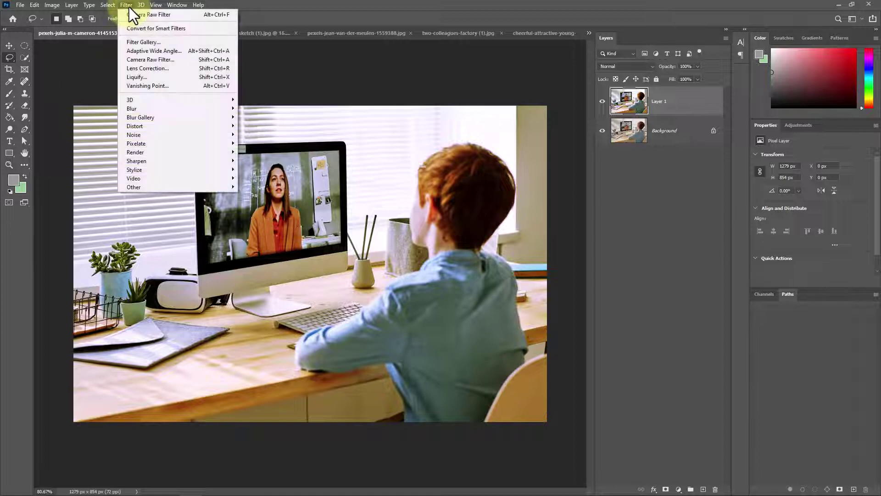
pyautogui.click(154, 15)
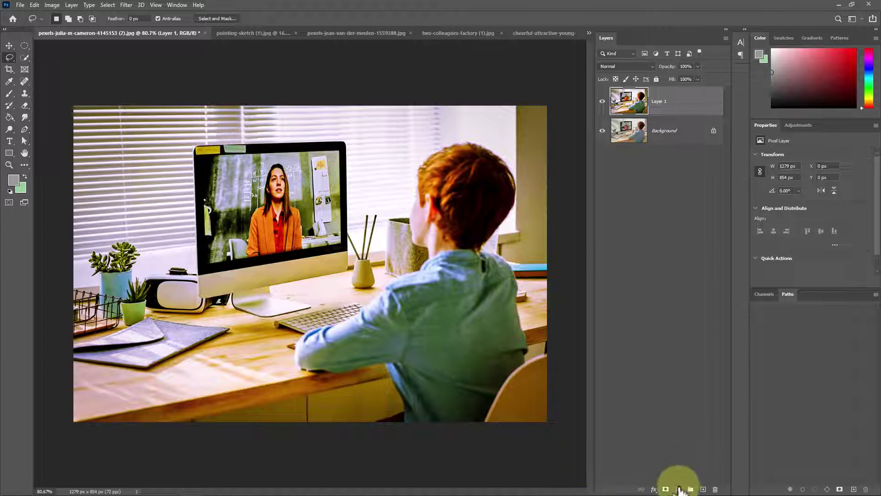
# Step: Show the available fill and adjustment layer types for the desk photo
pyautogui.click(678, 489)
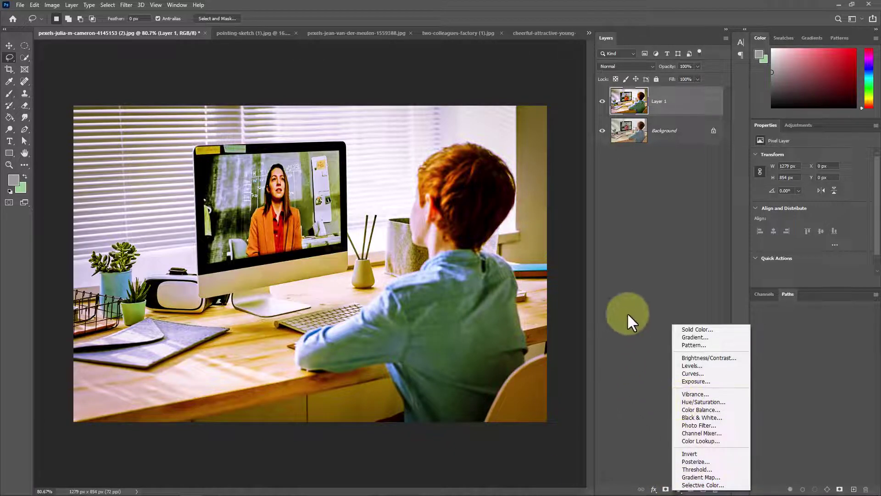